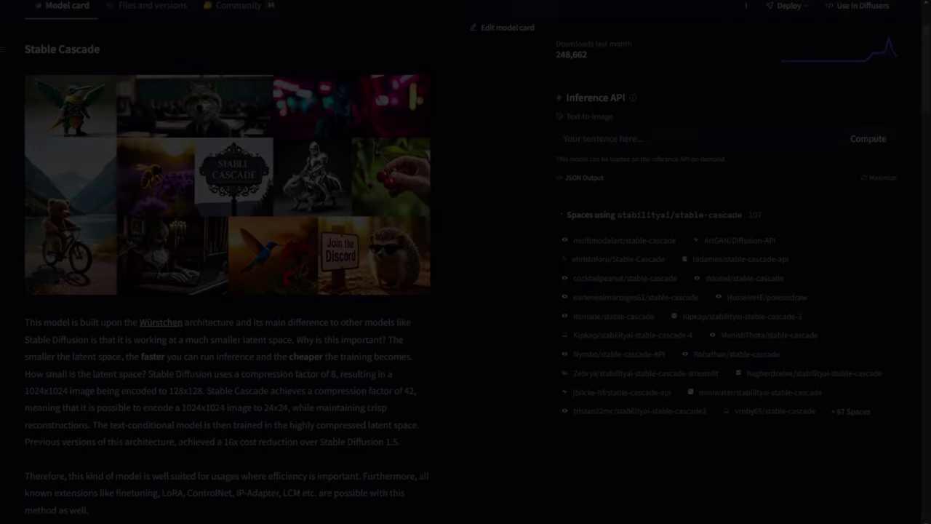
- Pan the workflow graph to frame all three stages
{"action": "scroll", "coordinate": [465, 262], "scroll_direction": "up", "scroll_amount": 2}
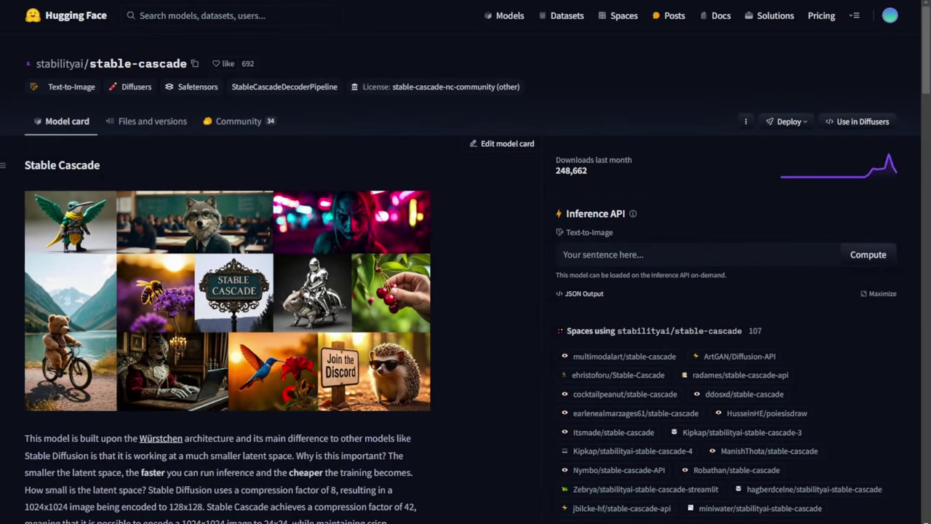
{"action": "scroll", "coordinate": [465, 262], "scroll_direction": "down", "scroll_amount": 8}
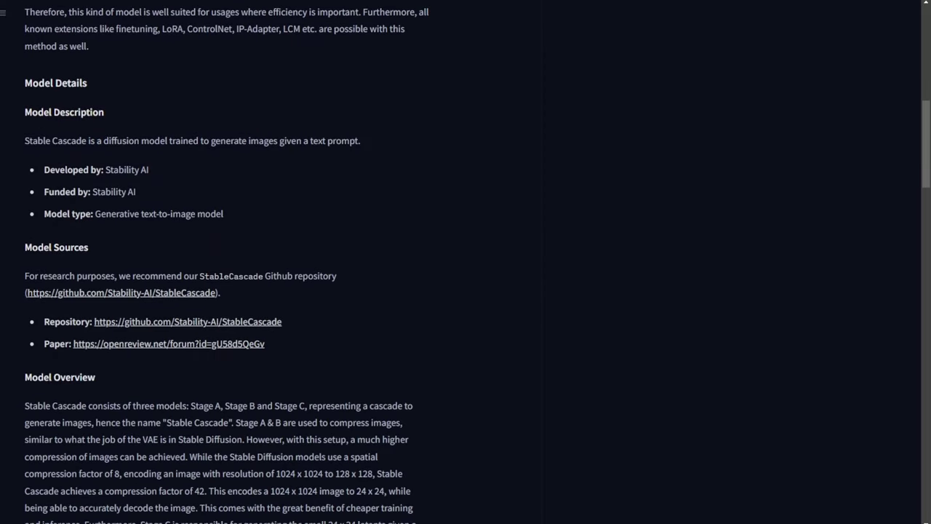
{"action": "scroll", "coordinate": [465, 262], "scroll_direction": "down", "scroll_amount": 5}
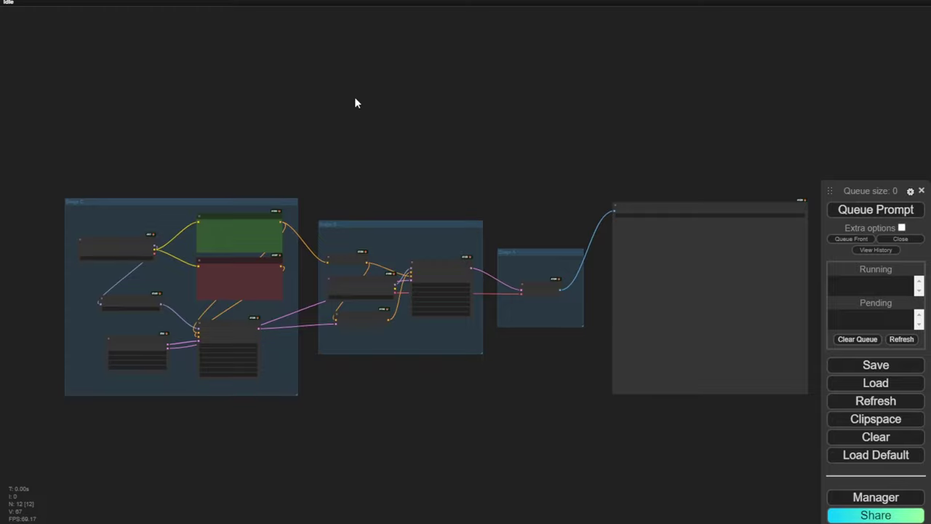
{"action": "scroll", "coordinate": [372, 106], "scroll_direction": "down", "scroll_amount": 2}
{"action": "left_click_drag", "start_coordinate": [503, 150], "coordinate": [456, 172]}
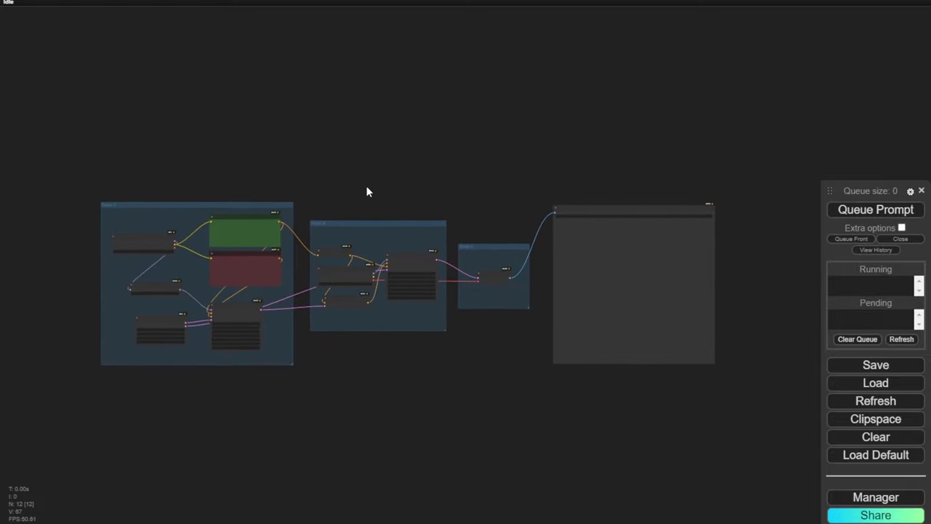
{"action": "scroll", "coordinate": [228, 166], "scroll_direction": "up", "scroll_amount": 4}
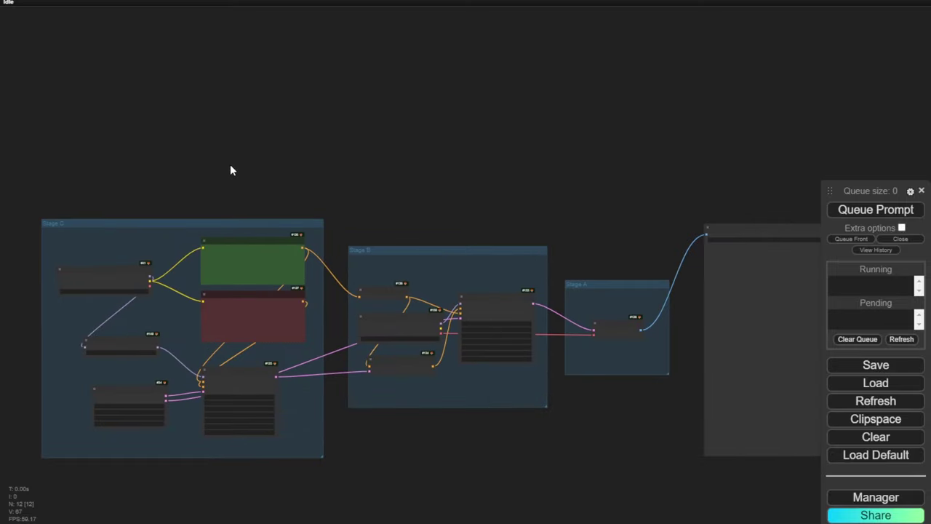
{"action": "left_click_drag", "start_coordinate": [230, 168], "coordinate": [193, 172]}
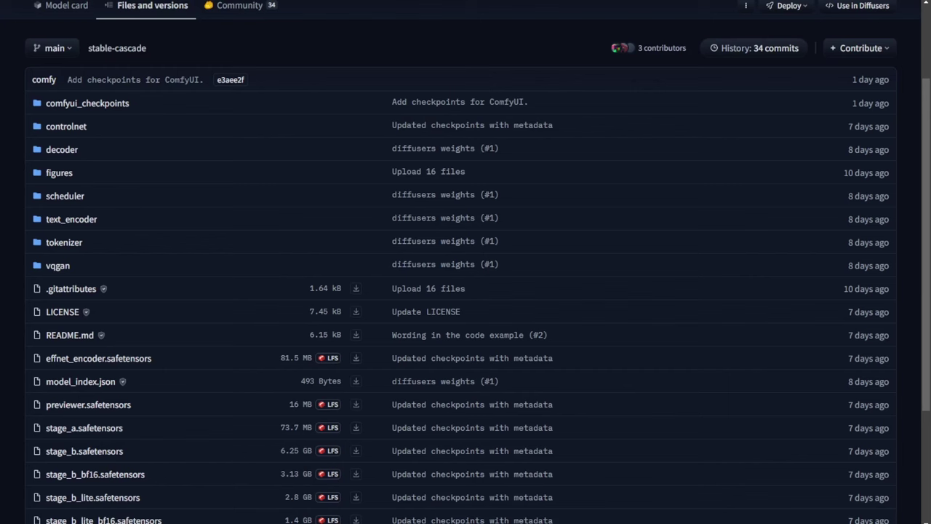
- Highlight the stage files' sizes and update dates in the repository file list
{"action": "scroll", "coordinate": [238, 2], "scroll_direction": "up", "scroll_amount": 2}
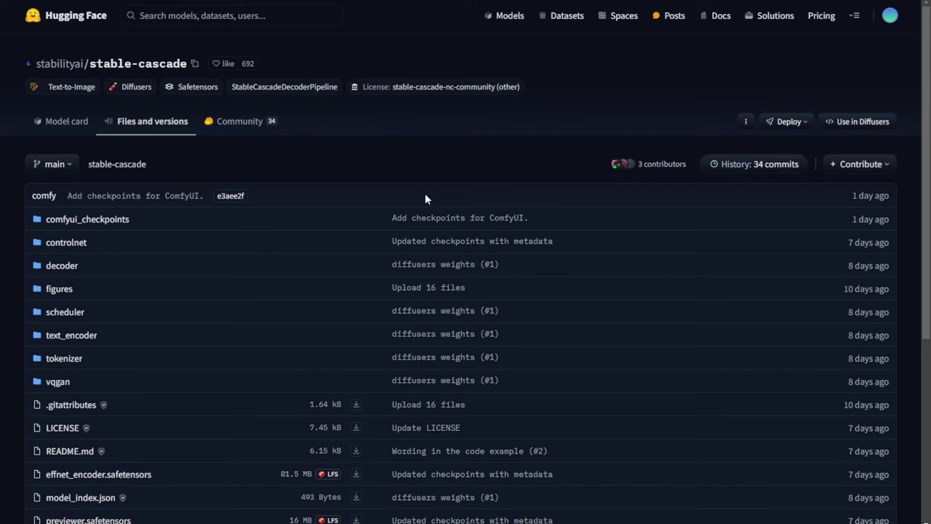
{"action": "scroll", "coordinate": [234, 169], "scroll_direction": "down", "scroll_amount": 2}
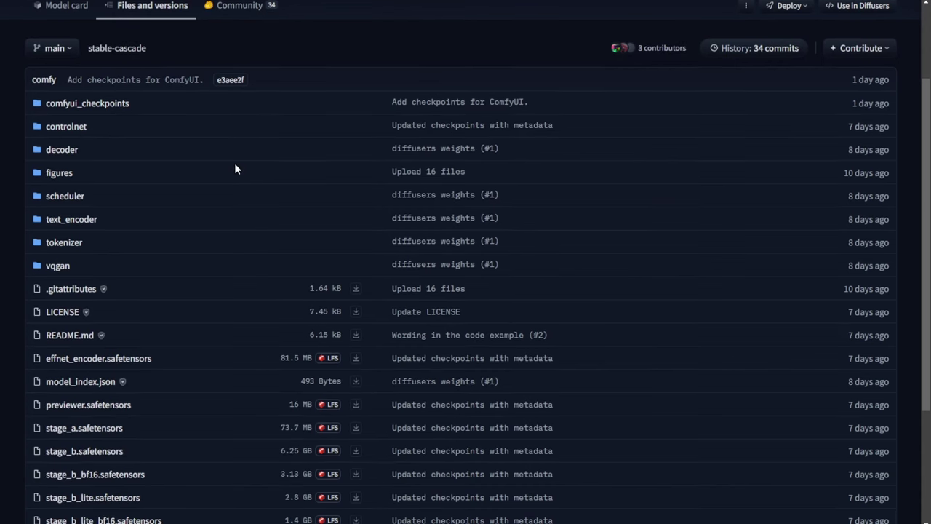
{"action": "scroll", "coordinate": [235, 168], "scroll_direction": "down", "scroll_amount": 3}
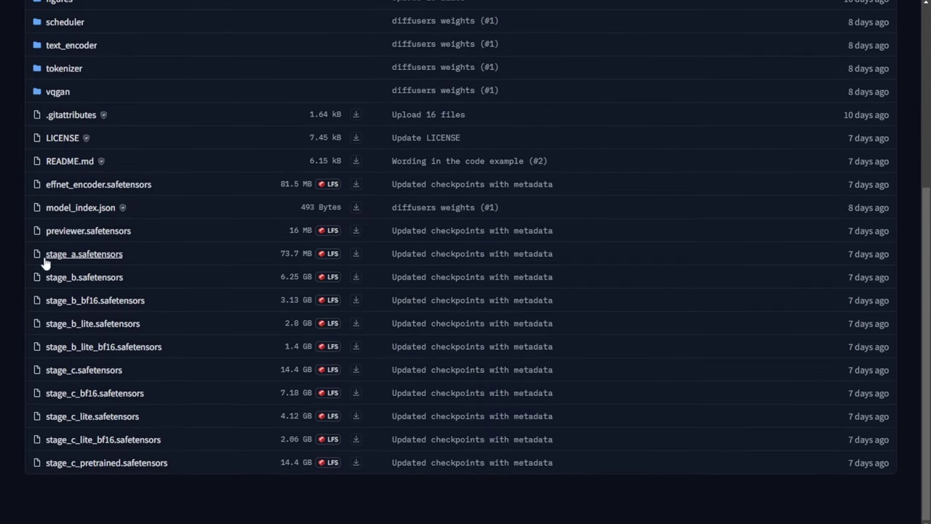
{"action": "left_click_drag", "start_coordinate": [120, 255], "coordinate": [539, 459]}
{"action": "left_click", "coordinate": [641, 455]}
{"action": "left_click_drag", "start_coordinate": [897, 260], "coordinate": [824, 257]}
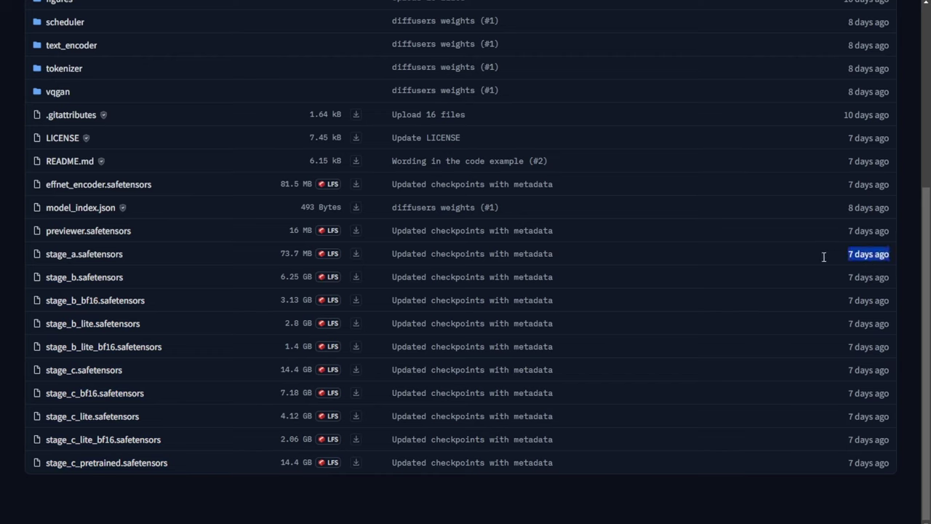
- Inspect the commit that updated the checkpoints, then go back and enter comfyui_checkpoints
{"action": "left_click", "coordinate": [758, 253]}
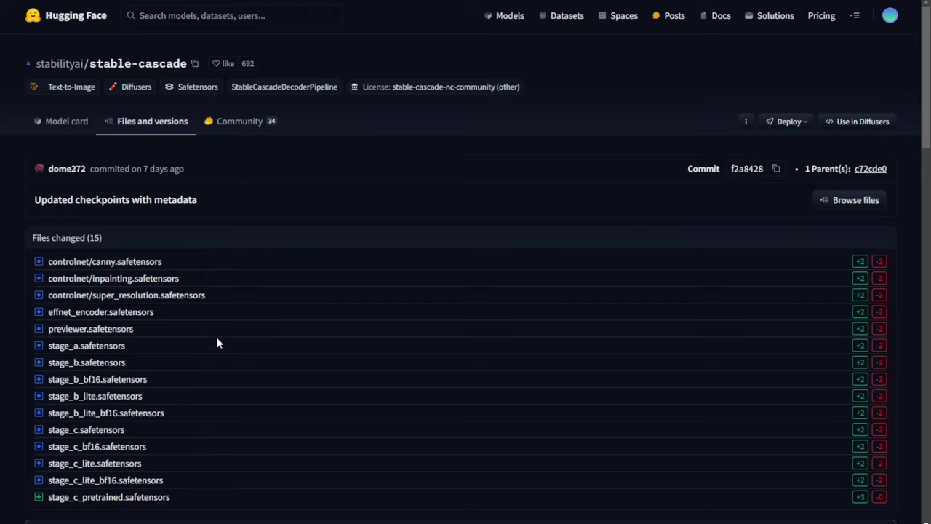
{"action": "key", "text": "alt+Left"}
{"action": "scroll", "coordinate": [617, 333], "scroll_direction": "up", "scroll_amount": 4}
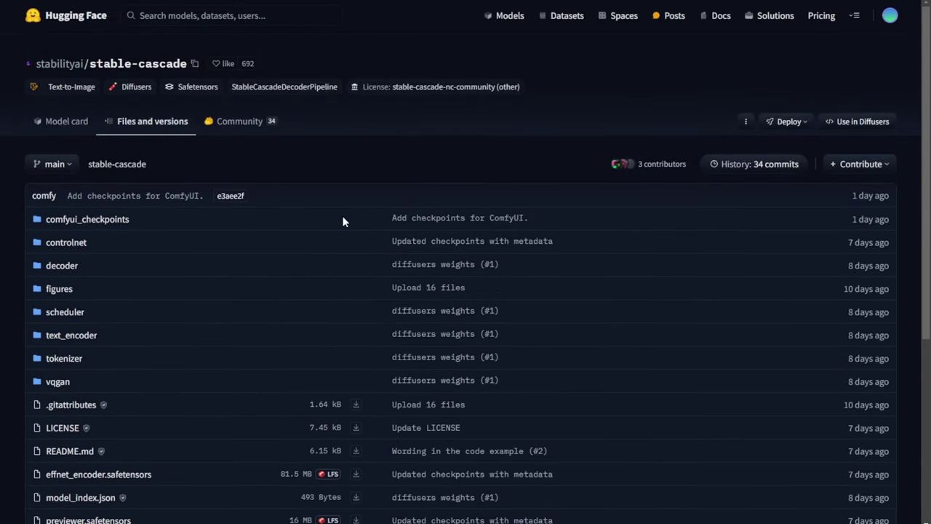
{"action": "left_click_drag", "start_coordinate": [51, 220], "coordinate": [560, 221]}
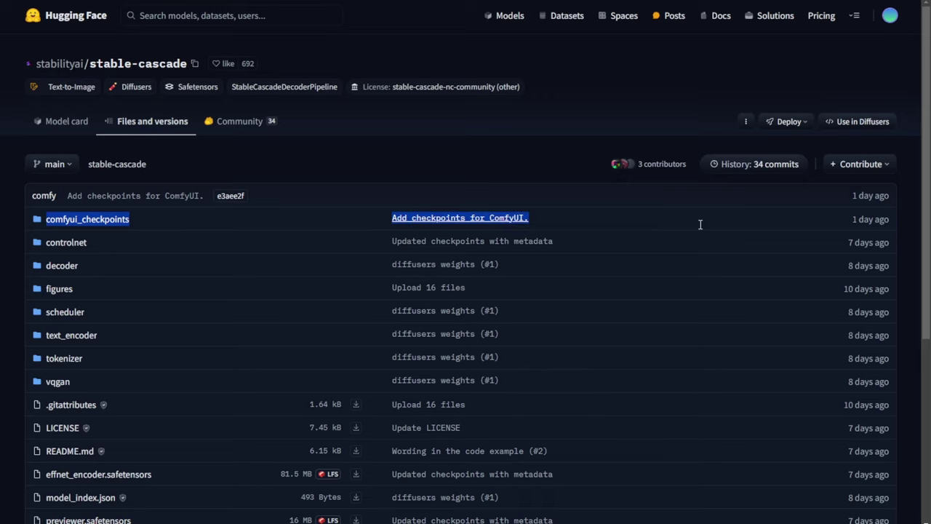
{"action": "left_click", "coordinate": [66, 219]}
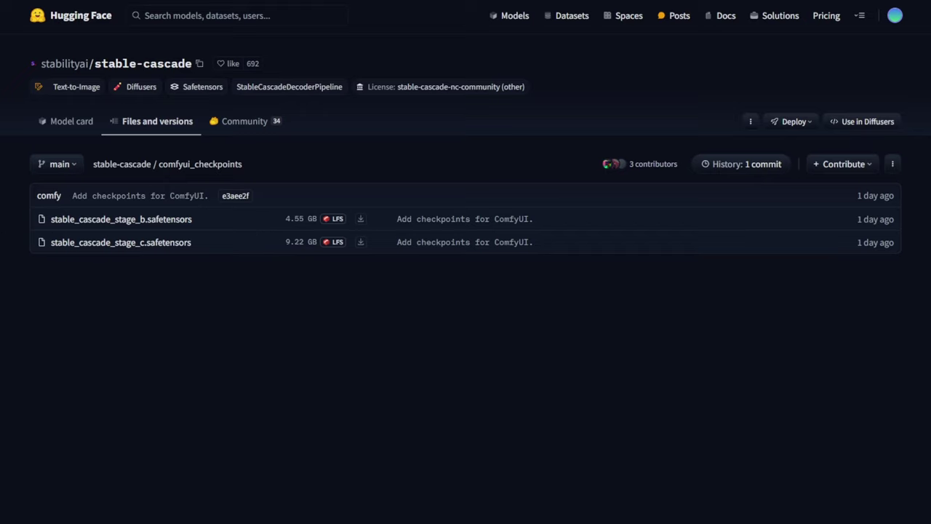
- Highlight the 9.22 GB stage_c size and the stable-cascade name in the repo path
{"action": "double_click", "coordinate": [285, 242]}
{"action": "left_click", "coordinate": [272, 290]}
{"action": "left_click_drag", "start_coordinate": [91, 165], "coordinate": [154, 164]}
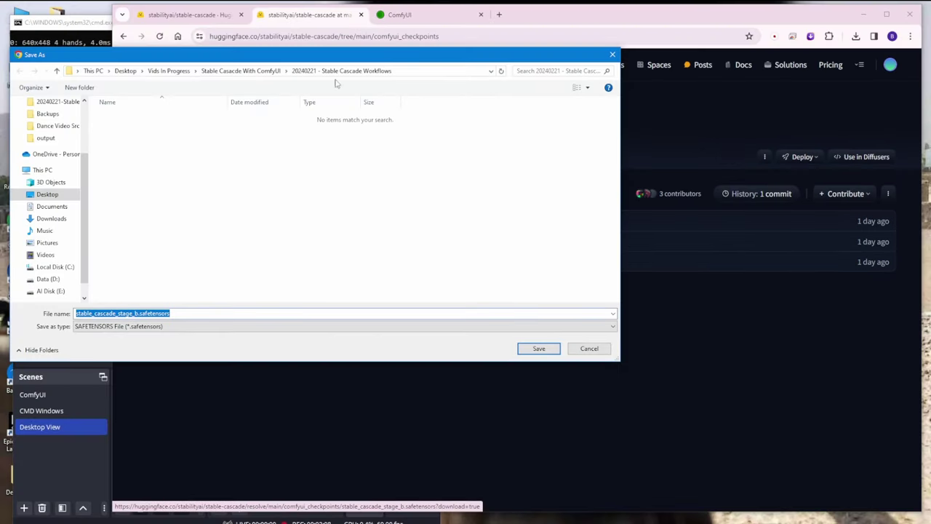
- Browse the save dialog to C:\ComfyUI\ComfyUI\models\checkpoints
{"action": "left_click", "coordinate": [73, 272]}
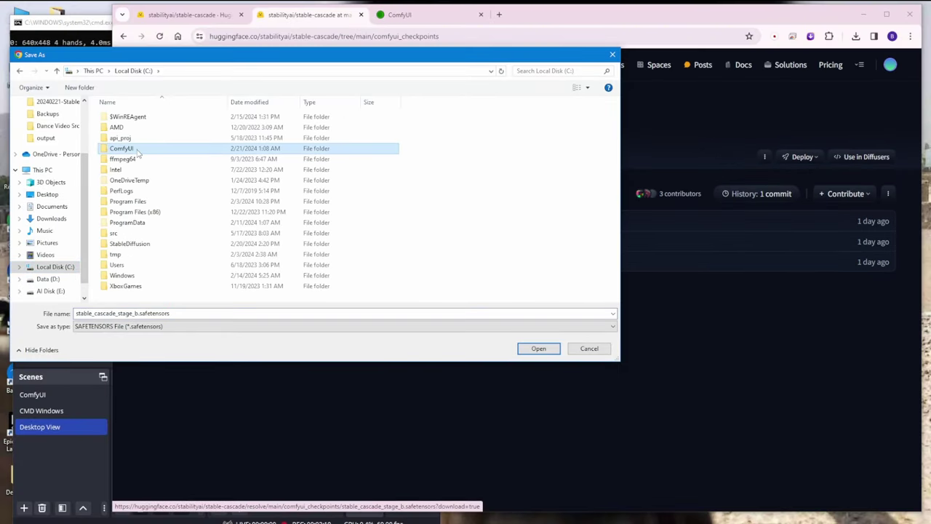
{"action": "double_click", "coordinate": [131, 148]}
{"action": "double_click", "coordinate": [161, 118]}
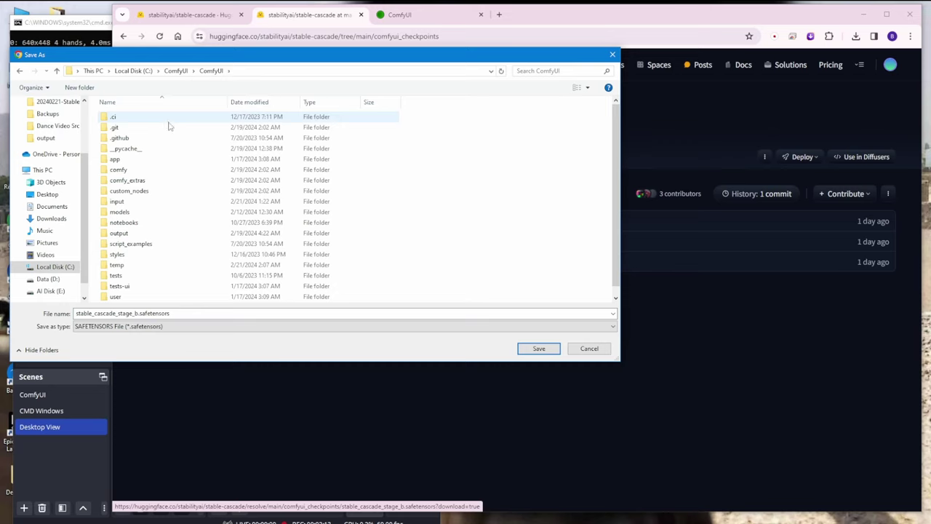
{"action": "left_click", "coordinate": [150, 215]}
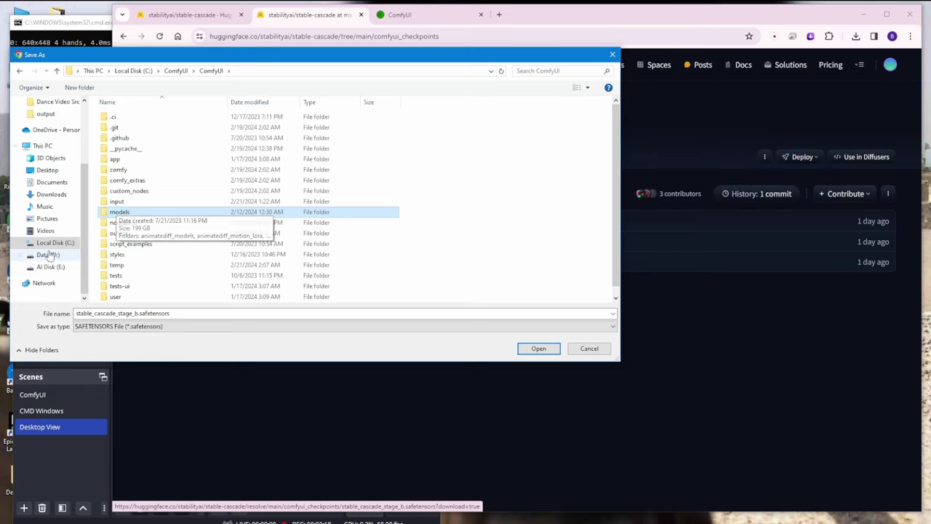
{"action": "double_click", "coordinate": [148, 215]}
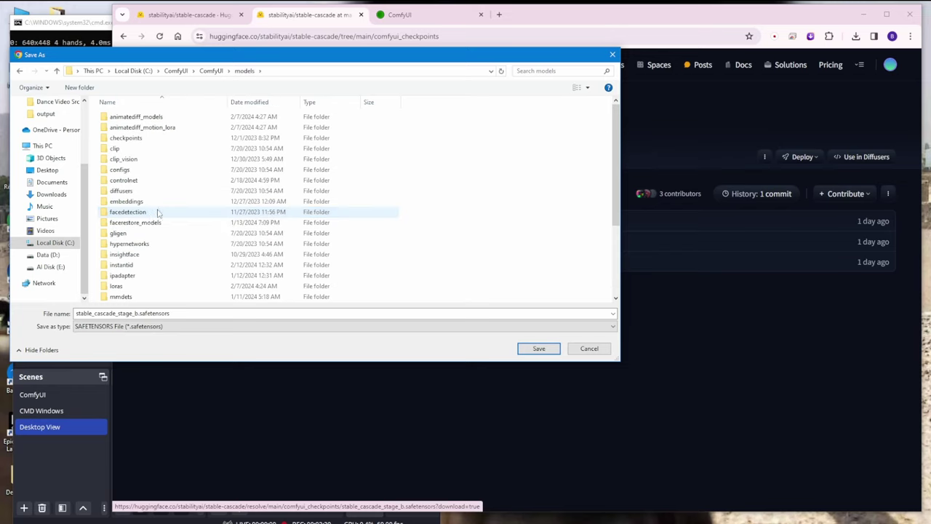
{"action": "left_click", "coordinate": [180, 140]}
{"action": "double_click", "coordinate": [200, 140]}
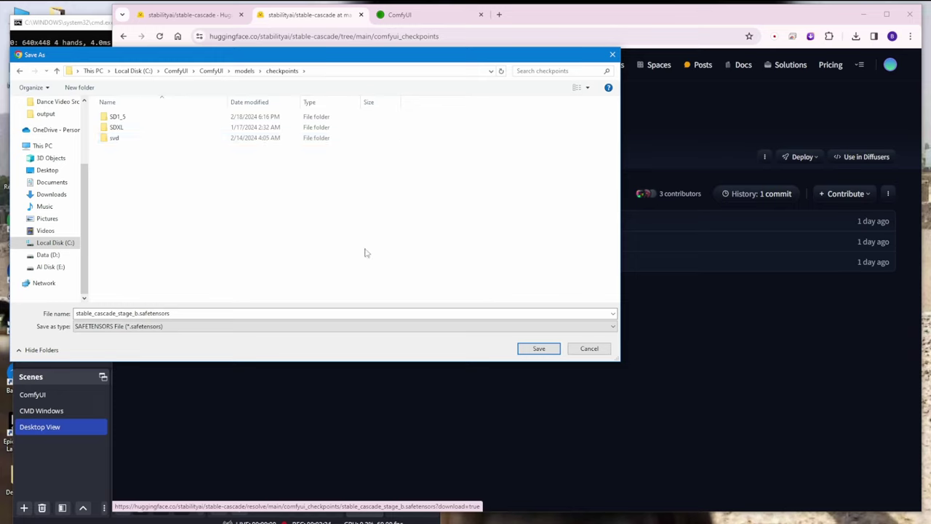
- Create a 'stable-cascade' folder there and save stable_cascade_stage_b.safetensors into it
{"action": "left_click", "coordinate": [79, 87]}
{"action": "type", "text": "stable-cascade"}
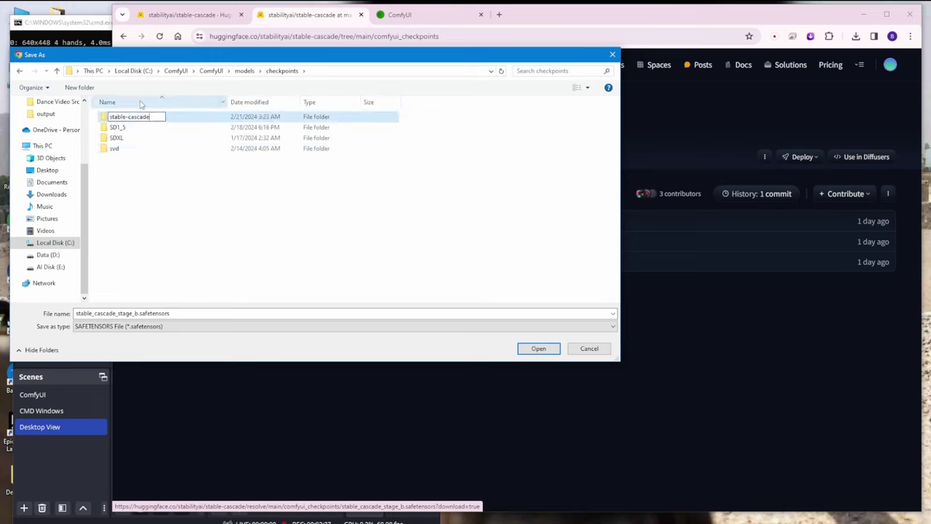
{"action": "left_click", "coordinate": [200, 191]}
{"action": "left_click", "coordinate": [146, 141]}
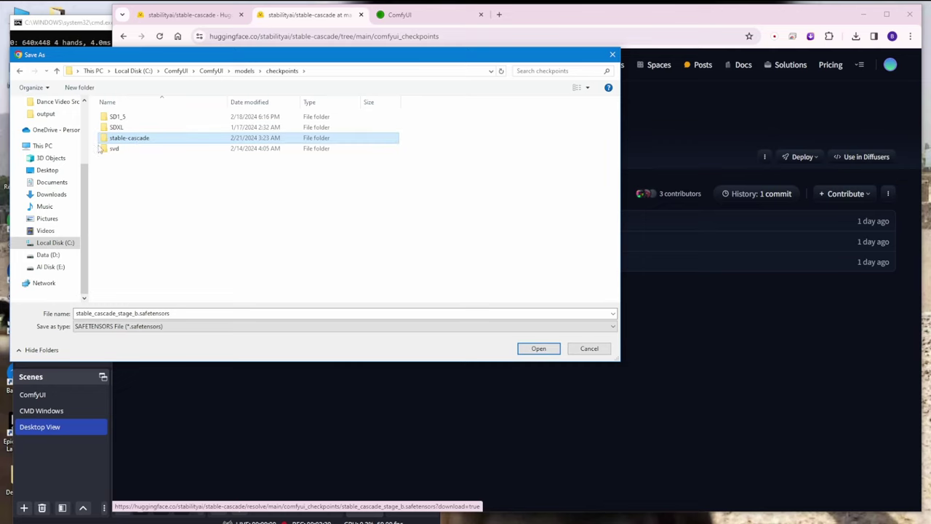
{"action": "double_click", "coordinate": [148, 141]}
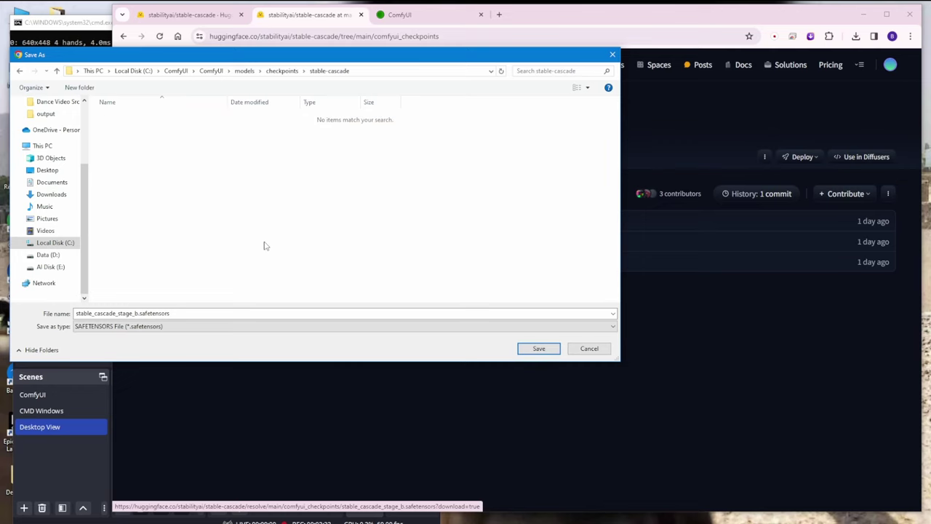
{"action": "left_click", "coordinate": [171, 312]}
{"action": "key", "text": "ctrl+a"}
{"action": "left_click", "coordinate": [538, 349]}
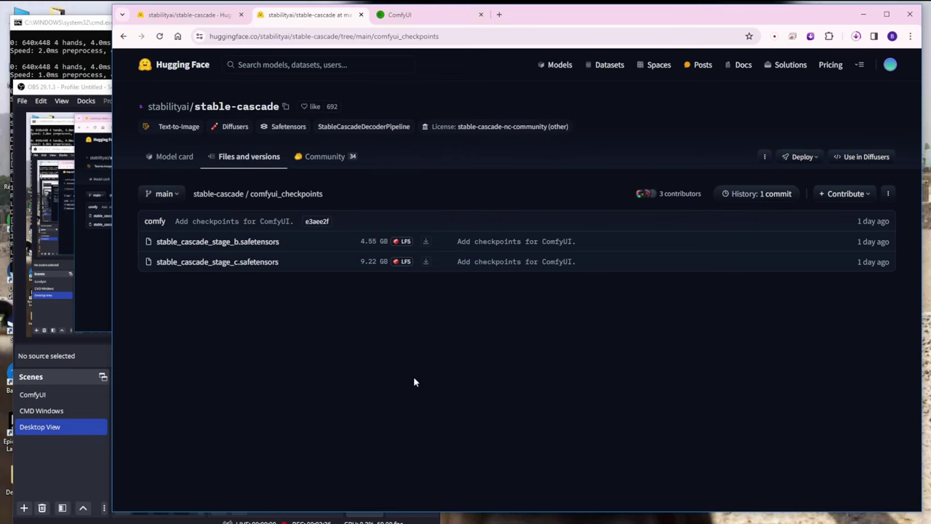
- Save stable_cascade_stage_c.safetensors into models\checkpoints\stable-cascade as well
{"action": "left_click_drag", "start_coordinate": [538, 17], "coordinate": [437, 22]}
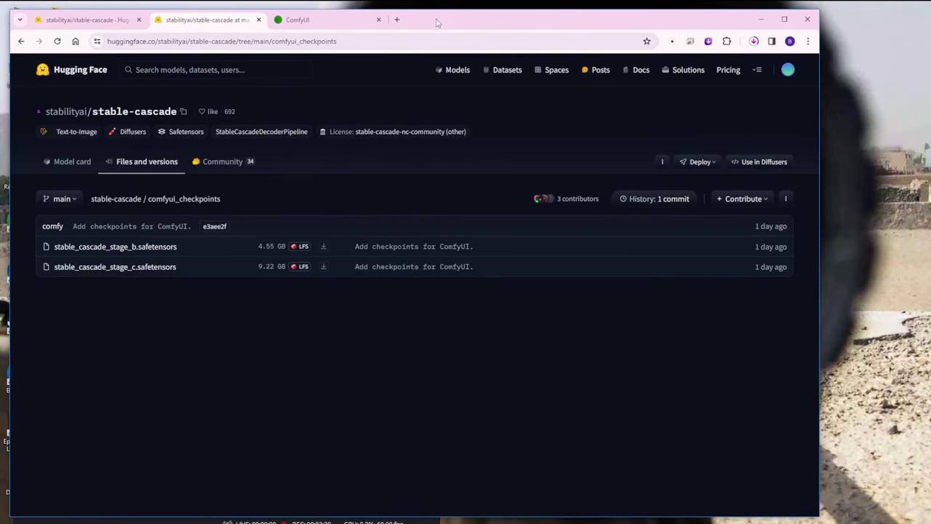
{"action": "left_click", "coordinate": [325, 267]}
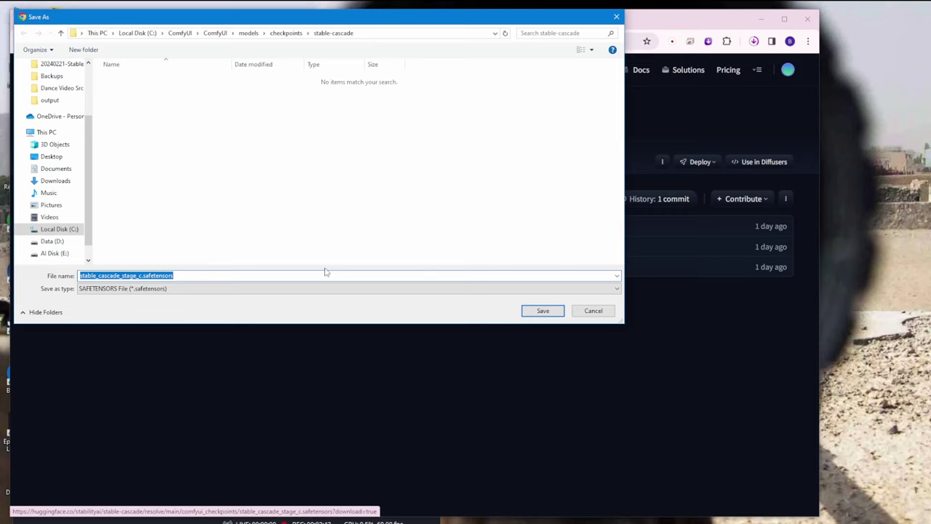
{"action": "left_click", "coordinate": [286, 34]}
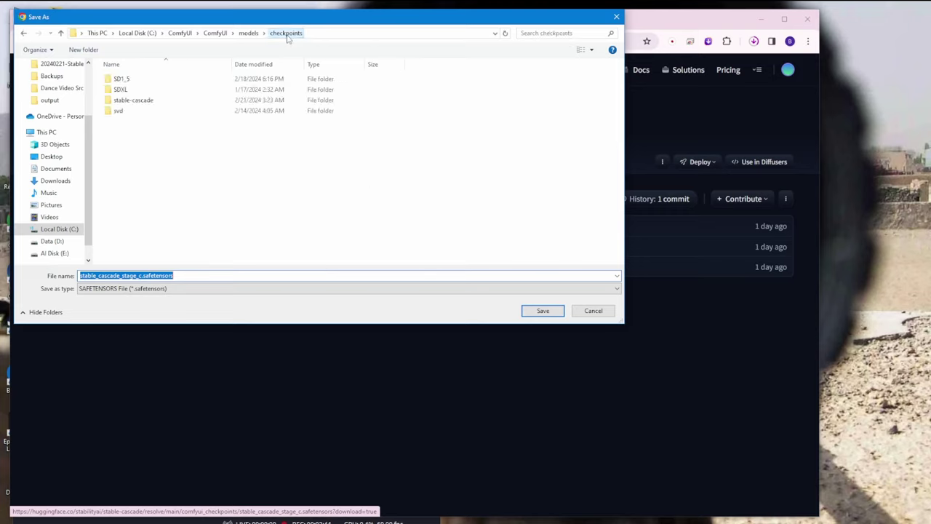
{"action": "left_click", "coordinate": [155, 99]}
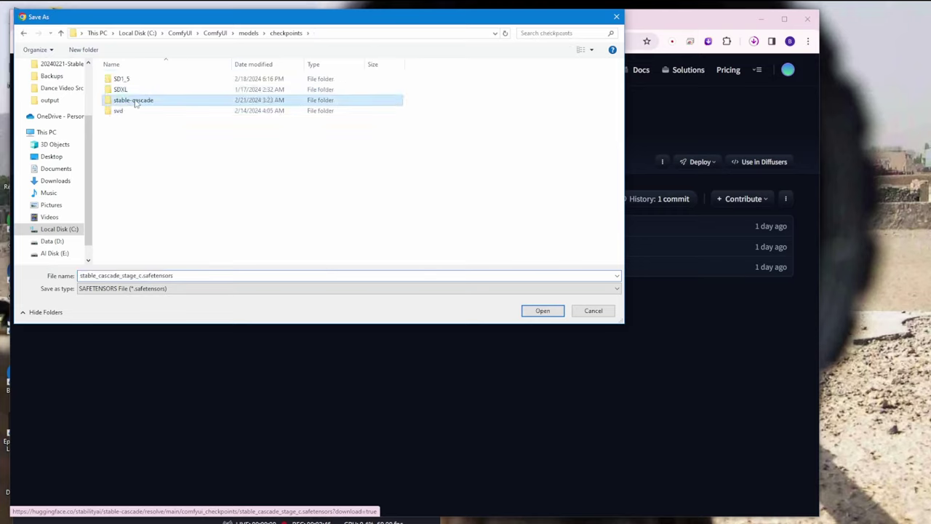
{"action": "double_click", "coordinate": [155, 100]}
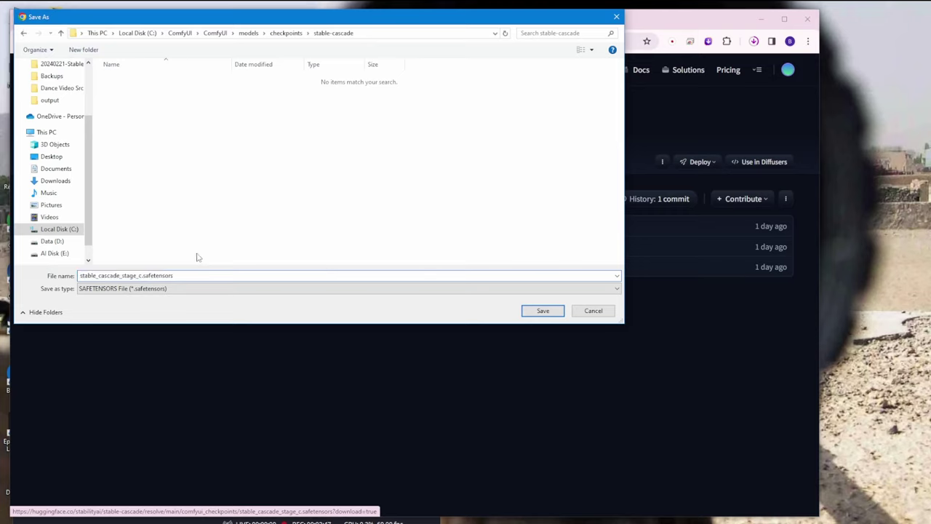
{"action": "left_click", "coordinate": [541, 312]}
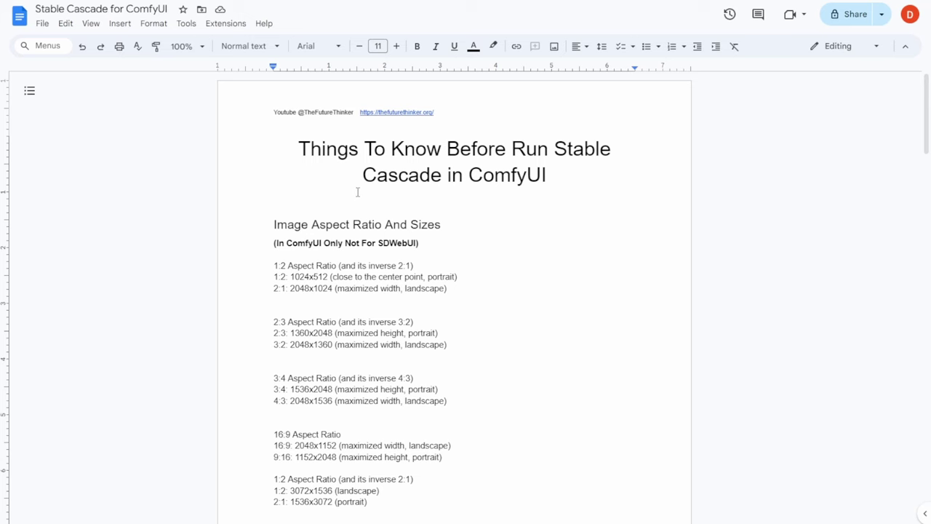
- Review the first aspect-ratio size list in the notes doc
{"action": "scroll", "coordinate": [358, 193], "scroll_direction": "down", "scroll_amount": 3}
{"action": "scroll", "coordinate": [358, 193], "scroll_direction": "up", "scroll_amount": 3}
{"action": "scroll", "coordinate": [265, 138], "scroll_direction": "down", "scroll_amount": 3}
{"action": "scroll", "coordinate": [275, 137], "scroll_direction": "up", "scroll_amount": 2}
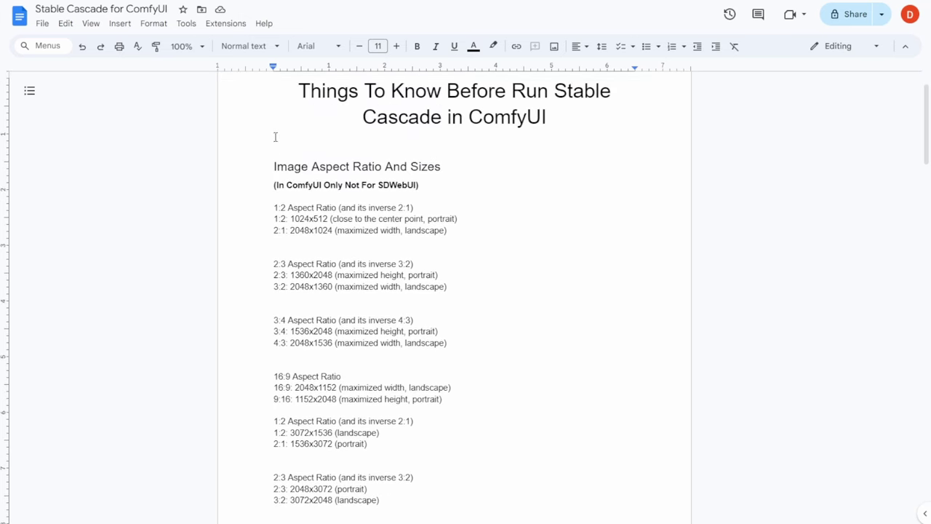
{"action": "left_click_drag", "start_coordinate": [275, 167], "coordinate": [482, 275]}
{"action": "left_click", "coordinate": [403, 226]}
{"action": "scroll", "coordinate": [349, 218], "scroll_direction": "down", "scroll_amount": 3}
{"action": "scroll", "coordinate": [294, 222], "scroll_direction": "down", "scroll_amount": 5}
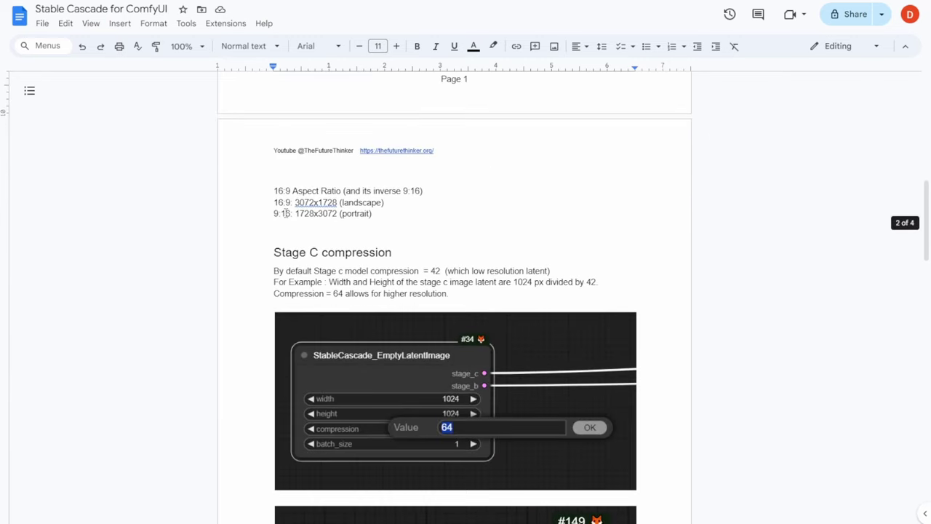
{"action": "scroll", "coordinate": [289, 203], "scroll_direction": "down", "scroll_amount": 2}
{"action": "scroll", "coordinate": [287, 202], "scroll_direction": "up", "scroll_amount": 1}
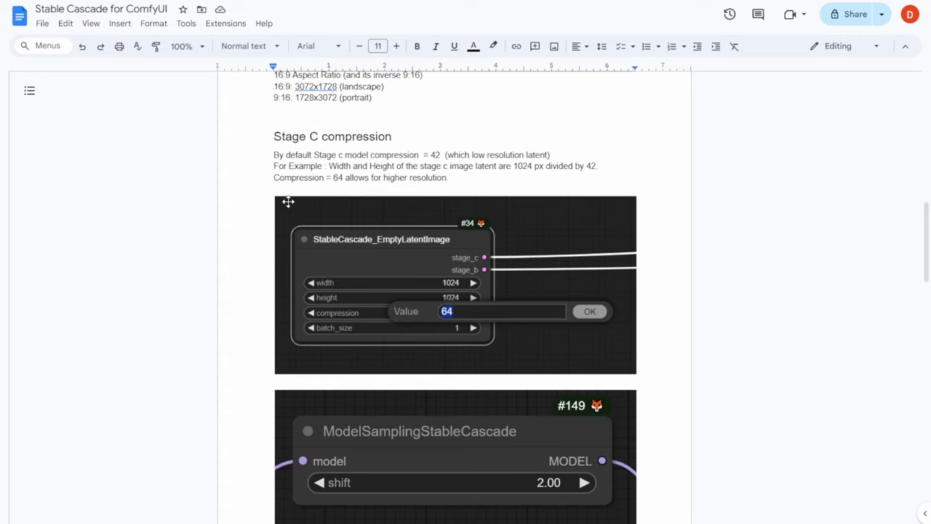
- Highlight the Stage C compression notes: default 42 versus 64 for higher resolution
{"action": "left_click", "coordinate": [283, 136]}
{"action": "left_click_drag", "start_coordinate": [280, 136], "coordinate": [582, 166]}
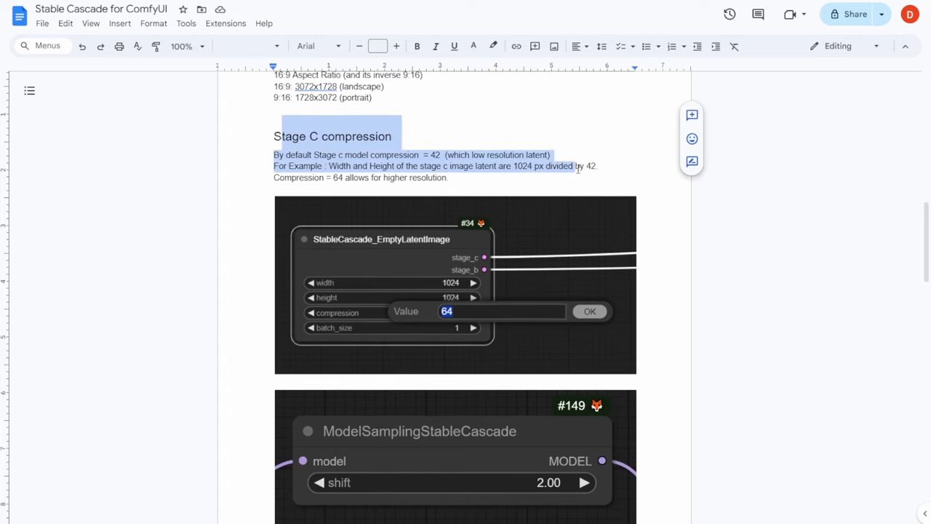
{"action": "left_click", "coordinate": [515, 165]}
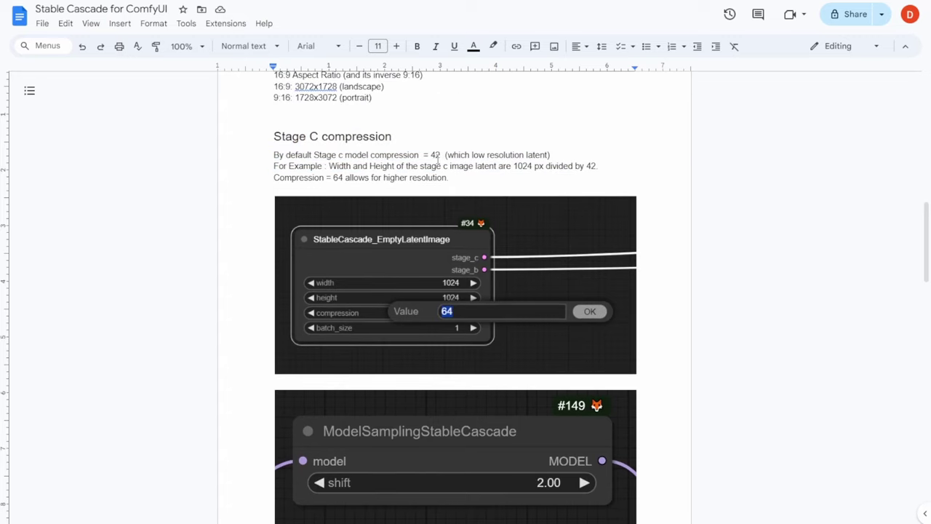
{"action": "left_click_drag", "start_coordinate": [440, 156], "coordinate": [423, 156]}
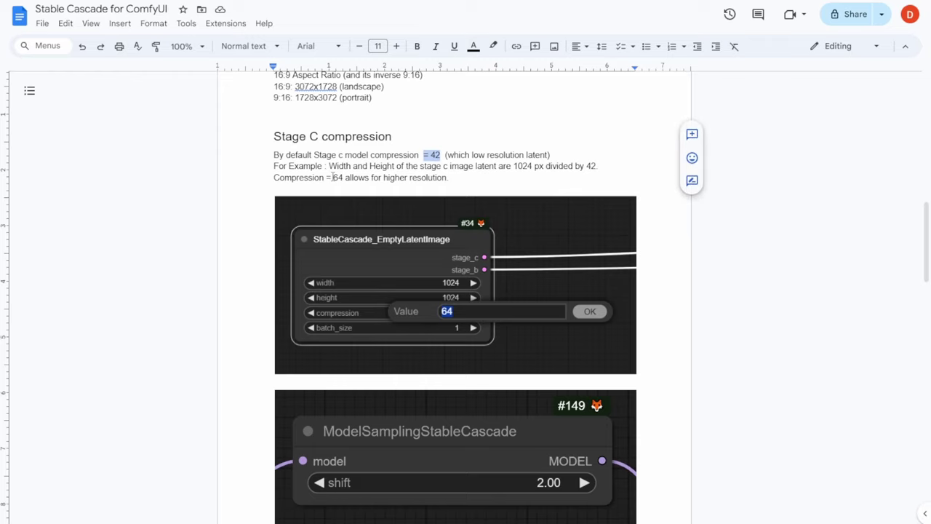
{"action": "left_click_drag", "start_coordinate": [262, 179], "coordinate": [483, 179]}
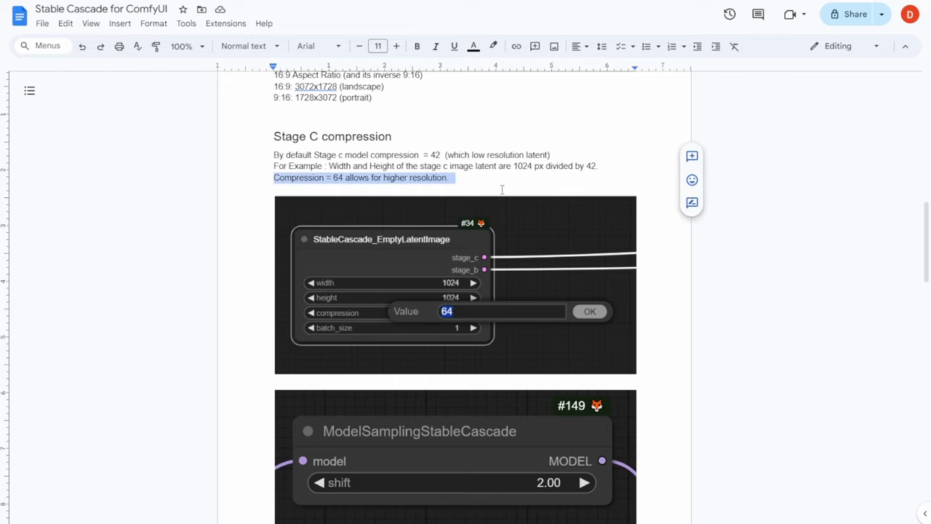
{"action": "scroll", "coordinate": [349, 313], "scroll_direction": "down", "scroll_amount": 3}
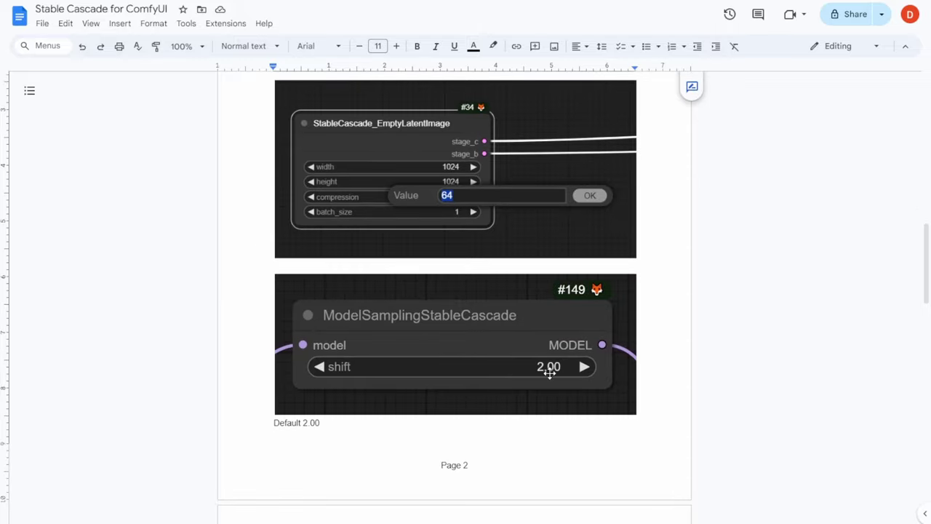
{"action": "scroll", "coordinate": [556, 376], "scroll_direction": "up", "scroll_amount": 3}
{"action": "scroll", "coordinate": [556, 376], "scroll_direction": "up", "scroll_amount": 1}
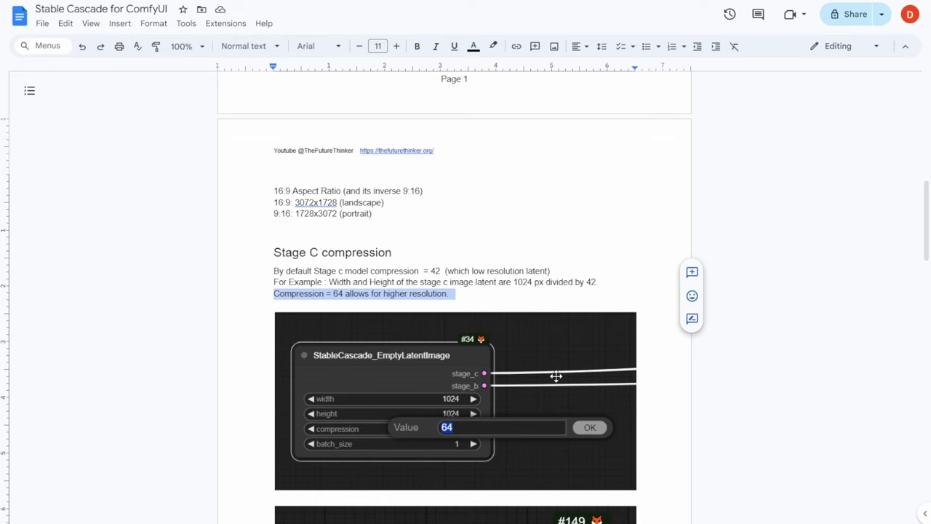
{"action": "left_click", "coordinate": [411, 281]}
{"action": "scroll", "coordinate": [417, 279], "scroll_direction": "down", "scroll_amount": 1}
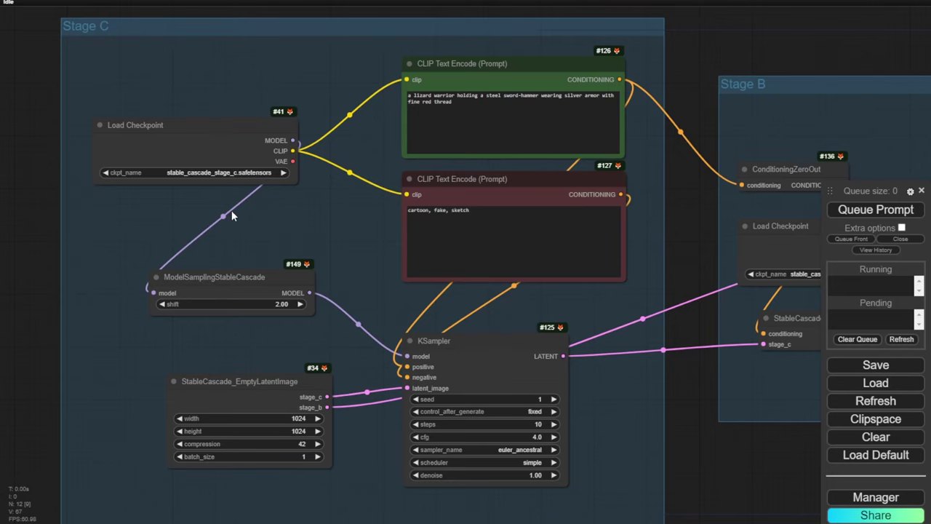
- Frame the Stage C EmptyLatentImage and KSampler nodes and open node search beside them
{"action": "scroll", "coordinate": [232, 215], "scroll_direction": "up", "scroll_amount": 6}
{"action": "left_click_drag", "start_coordinate": [270, 281], "coordinate": [312, 104]}
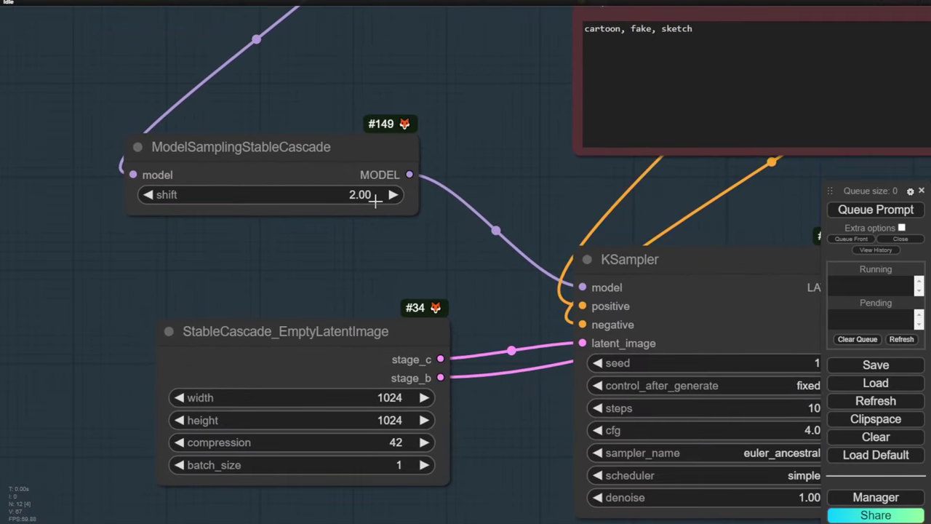
{"action": "left_click", "coordinate": [357, 331]}
{"action": "scroll", "coordinate": [153, 341], "scroll_direction": "down", "scroll_amount": 2}
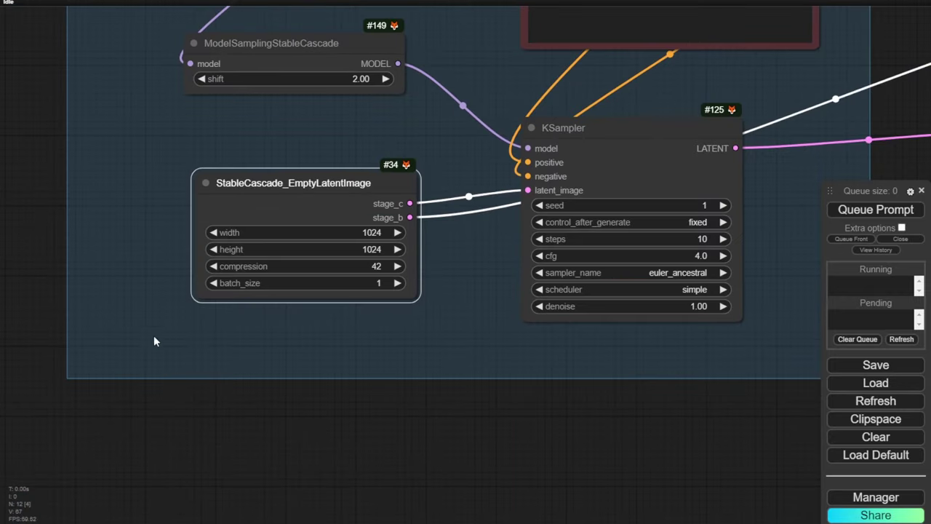
{"action": "double_click", "coordinate": [194, 369]}
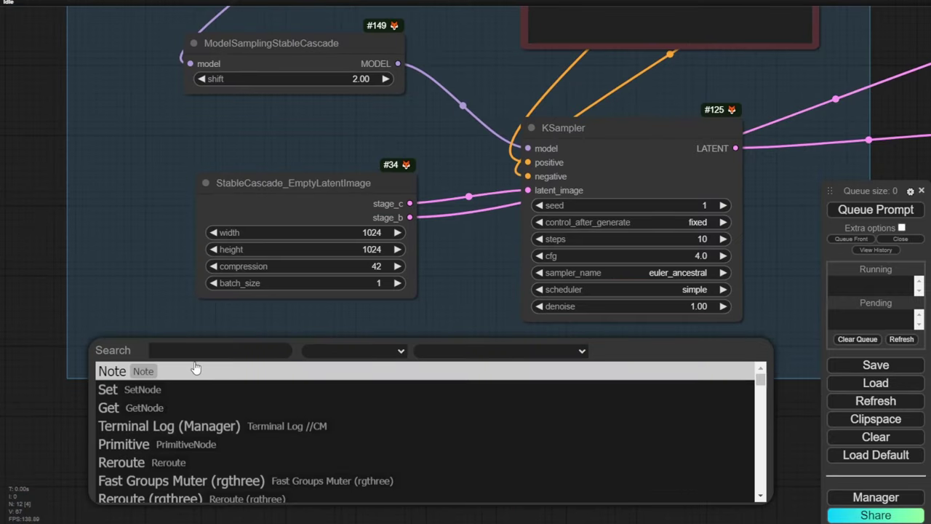
- Search nodes for 'StableC', then dismiss the search without adding anything
{"action": "type", "text": "S"}
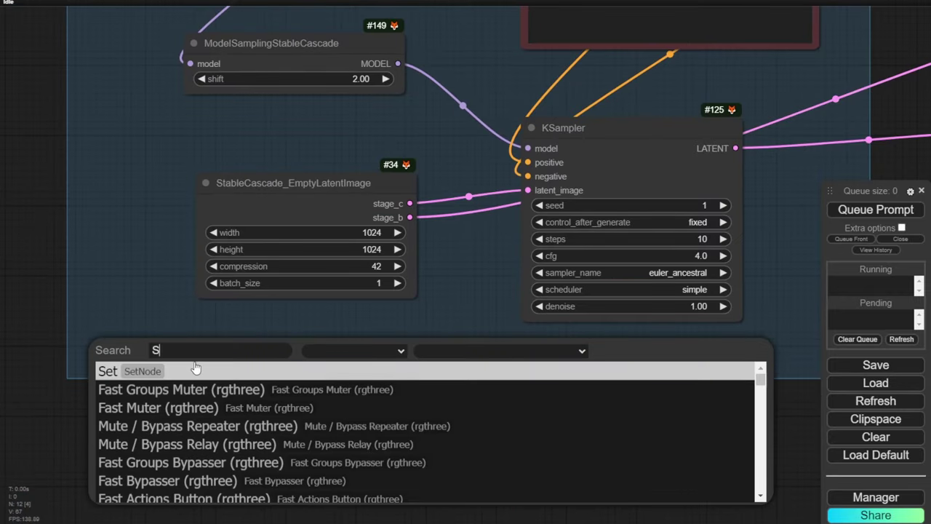
{"action": "type", "text": "tableC"}
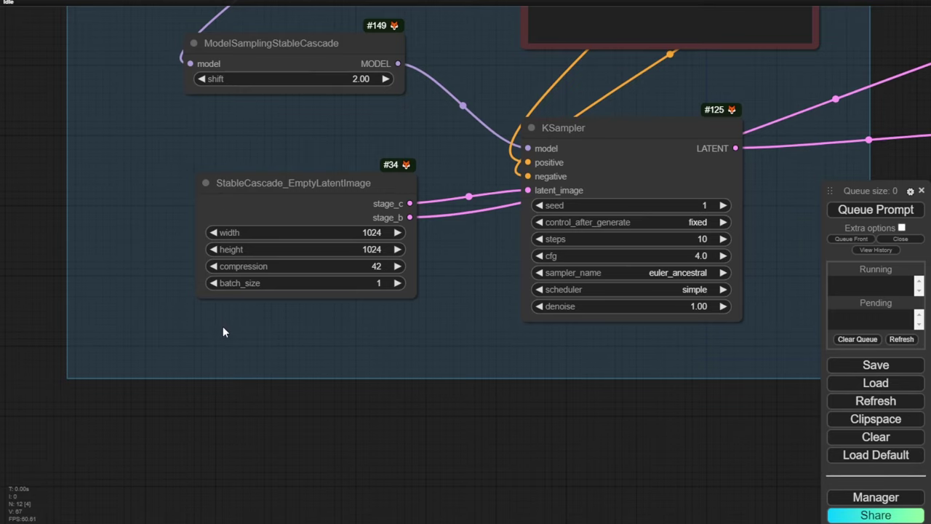
{"action": "scroll", "coordinate": [224, 327], "scroll_direction": "up", "scroll_amount": 5}
- Filter ckpt_name by 'St' and choose stable-cascade\stable_cascade_stage_c.safetensors on Load Checkpoint #41
{"action": "scroll", "coordinate": [168, 244], "scroll_direction": "down", "scroll_amount": 10}
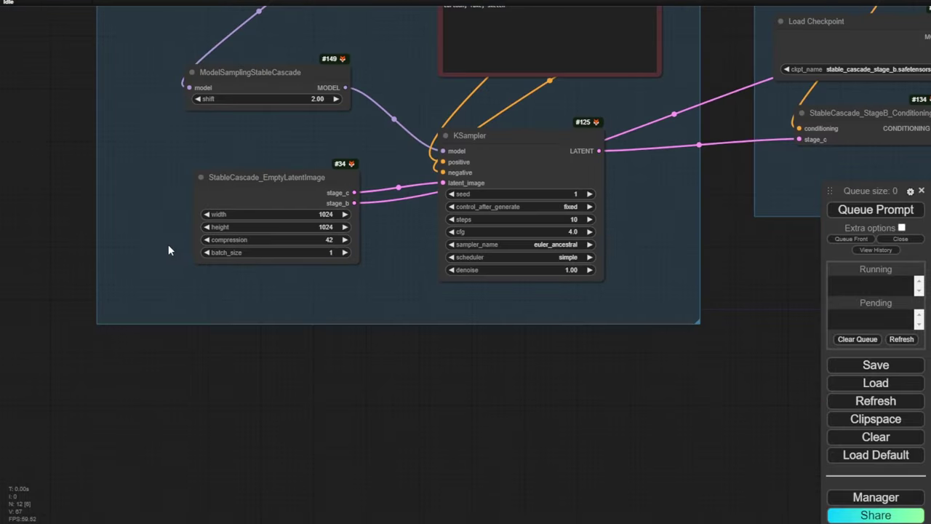
{"action": "left_click_drag", "start_coordinate": [70, 104], "coordinate": [52, 329]}
{"action": "scroll", "coordinate": [148, 334], "scroll_direction": "up", "scroll_amount": 8}
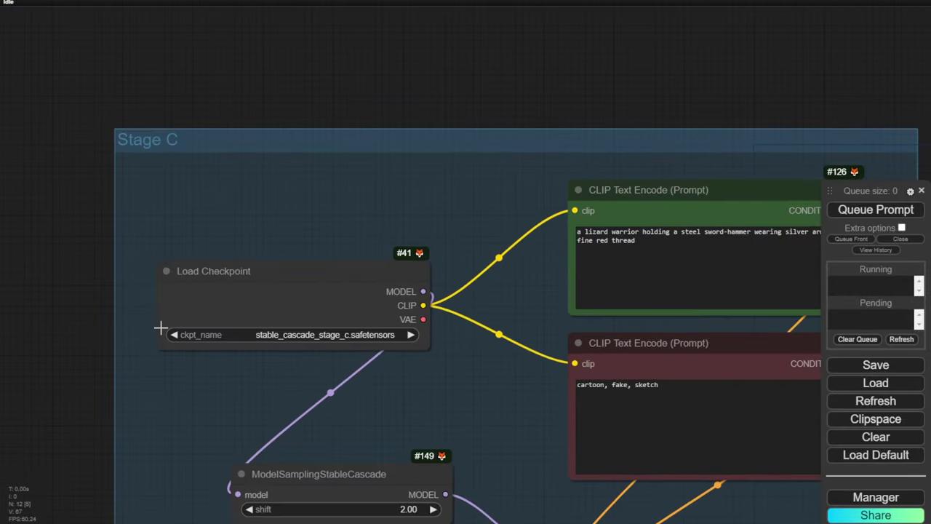
{"action": "scroll", "coordinate": [298, 362], "scroll_direction": "up", "scroll_amount": 1}
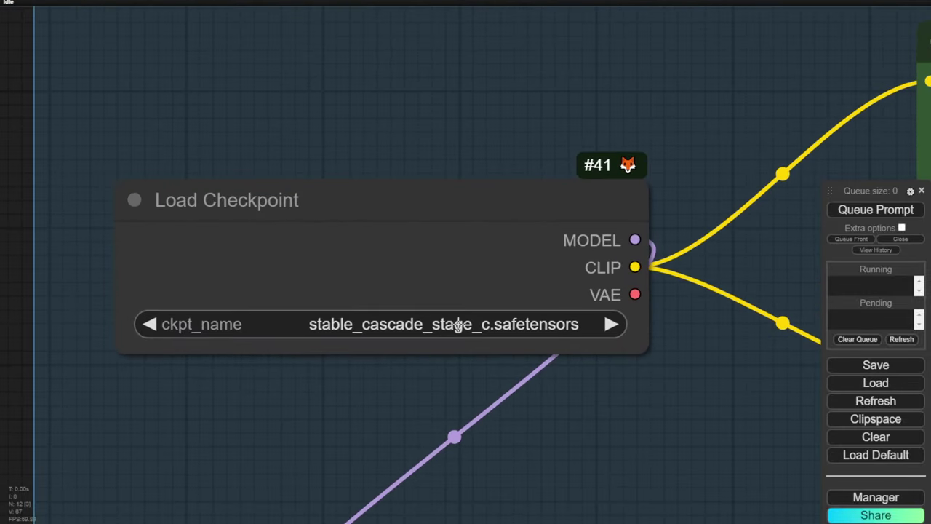
{"action": "left_click", "coordinate": [413, 323]}
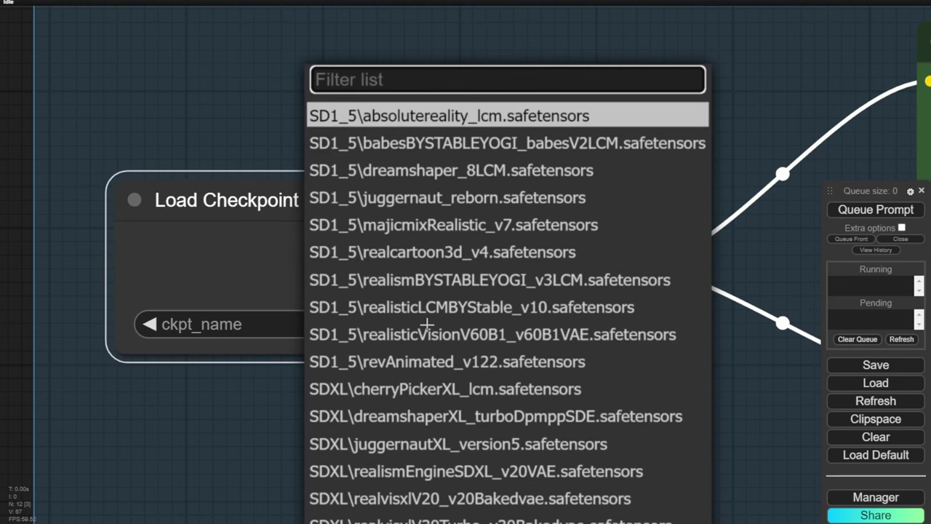
{"action": "left_click", "coordinate": [780, 434]}
{"action": "left_click", "coordinate": [381, 324]}
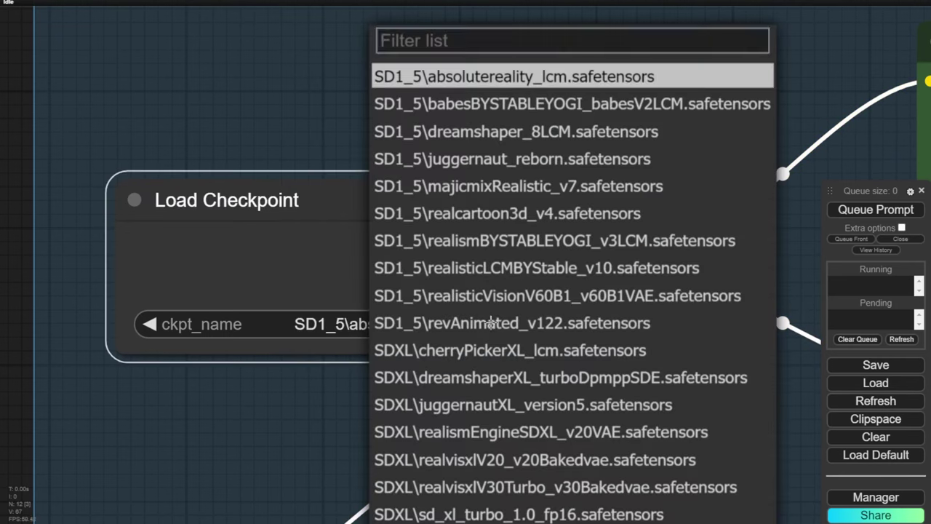
{"action": "type", "text": "S"}
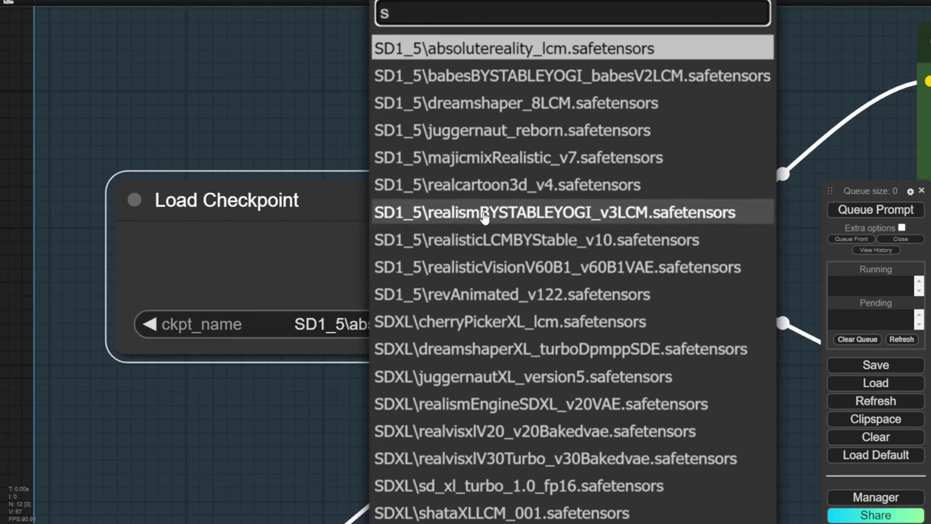
{"action": "type", "text": "t"}
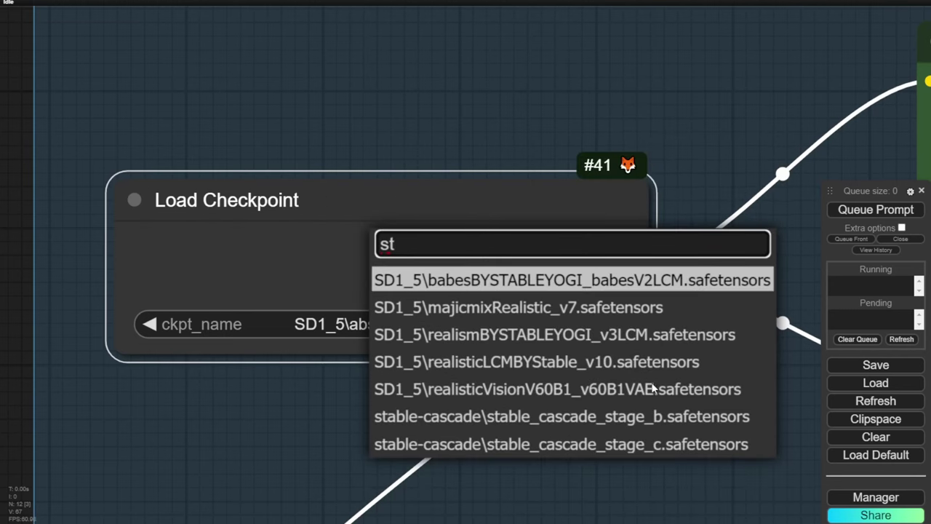
{"action": "left_click", "coordinate": [587, 443]}
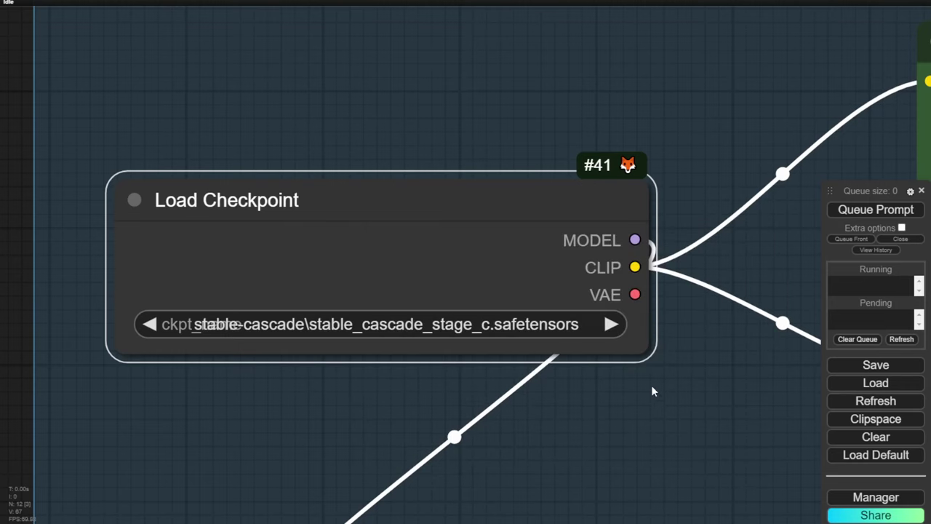
- Pan the graph over to the Stage B group
{"action": "scroll", "coordinate": [688, 300], "scroll_direction": "down", "scroll_amount": 10}
{"action": "left_click_drag", "start_coordinate": [688, 300], "coordinate": [395, 45]}
{"action": "scroll", "coordinate": [405, 256], "scroll_direction": "up", "scroll_amount": 3}
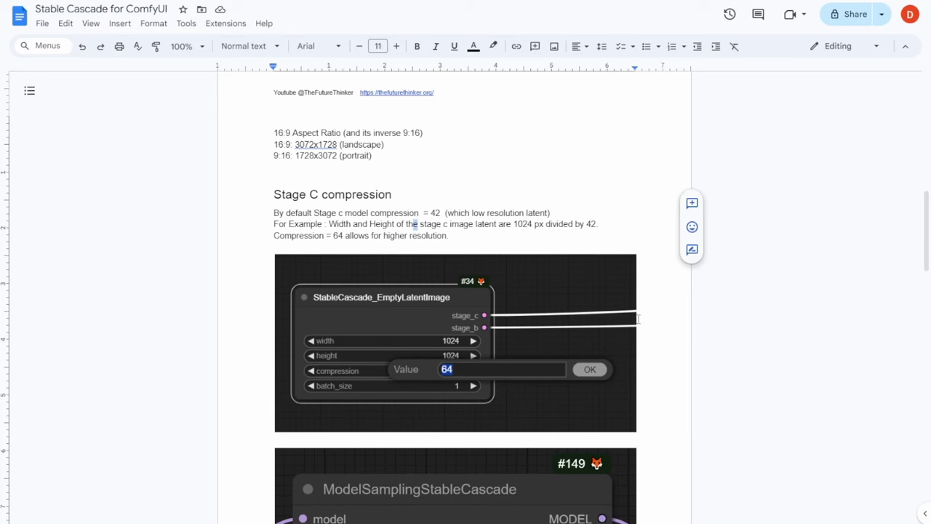
- Scroll to the Stage B page and highlight its first line about stage c latent conditioning
{"action": "scroll", "coordinate": [630, 321], "scroll_direction": "down", "scroll_amount": 6}
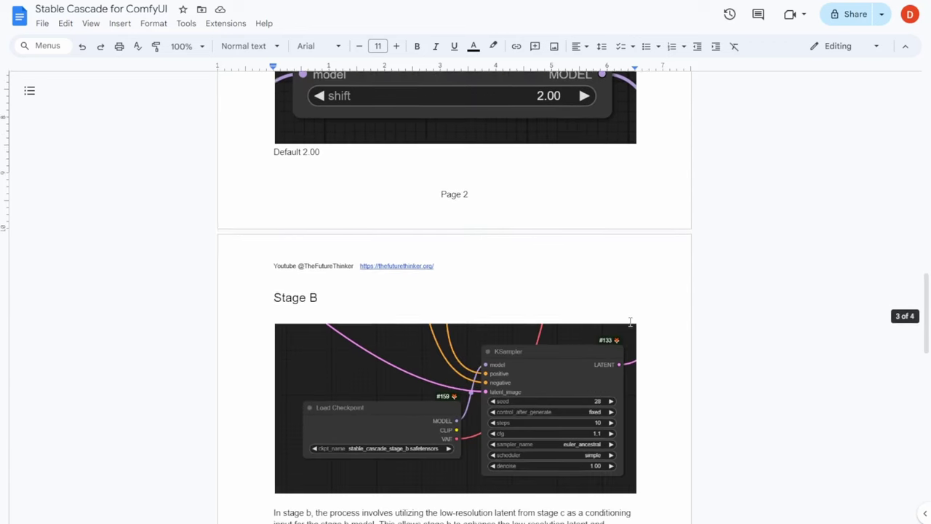
{"action": "scroll", "coordinate": [630, 322], "scroll_direction": "down", "scroll_amount": 5}
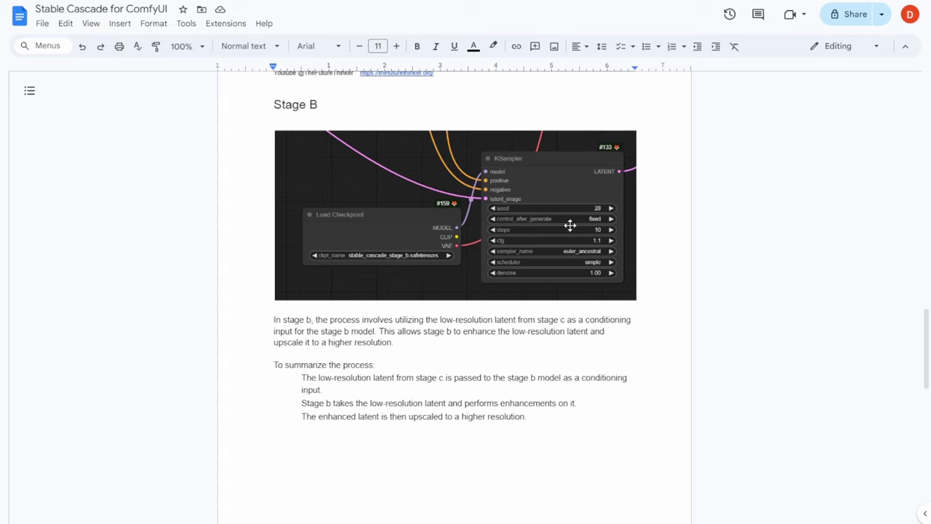
{"action": "scroll", "coordinate": [594, 270], "scroll_direction": "down", "scroll_amount": 3}
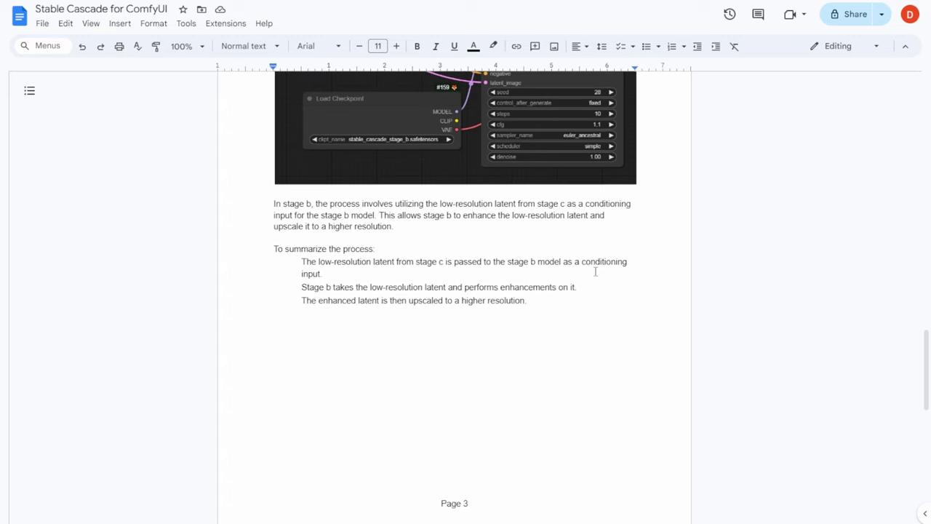
{"action": "left_click_drag", "start_coordinate": [275, 202], "coordinate": [607, 204]}
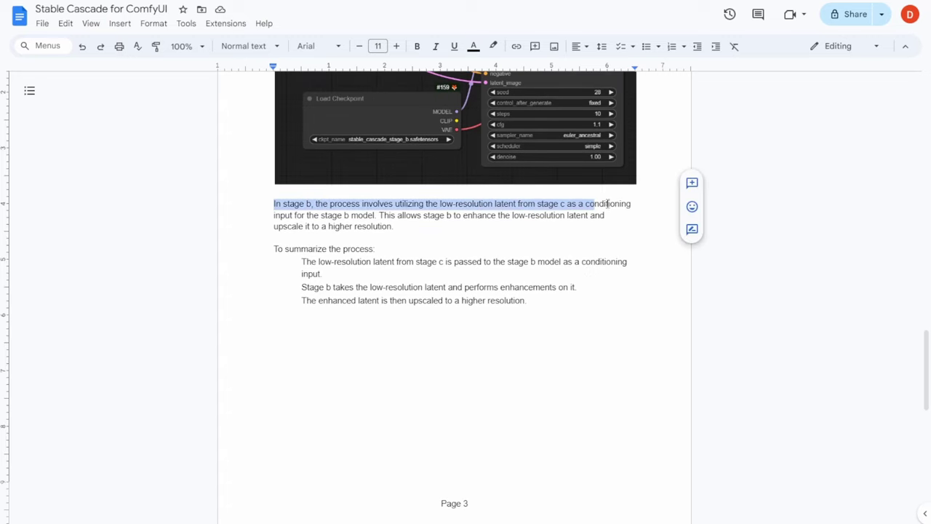
{"action": "left_click", "coordinate": [422, 225]}
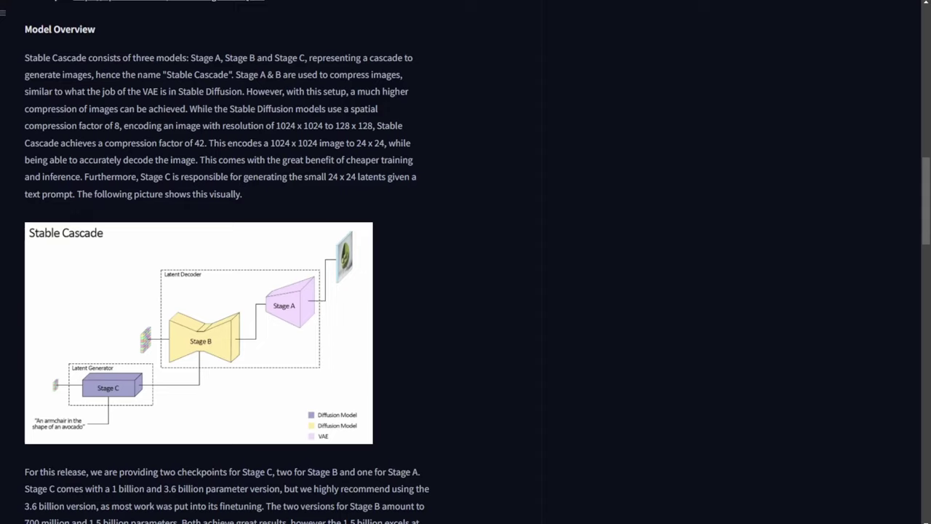
- Scroll the model card down to the Model Overview and its three-stage diagram
{"action": "scroll", "coordinate": [133, 218], "scroll_direction": "down", "scroll_amount": 2}
{"action": "scroll", "coordinate": [135, 231], "scroll_direction": "down", "scroll_amount": 1}
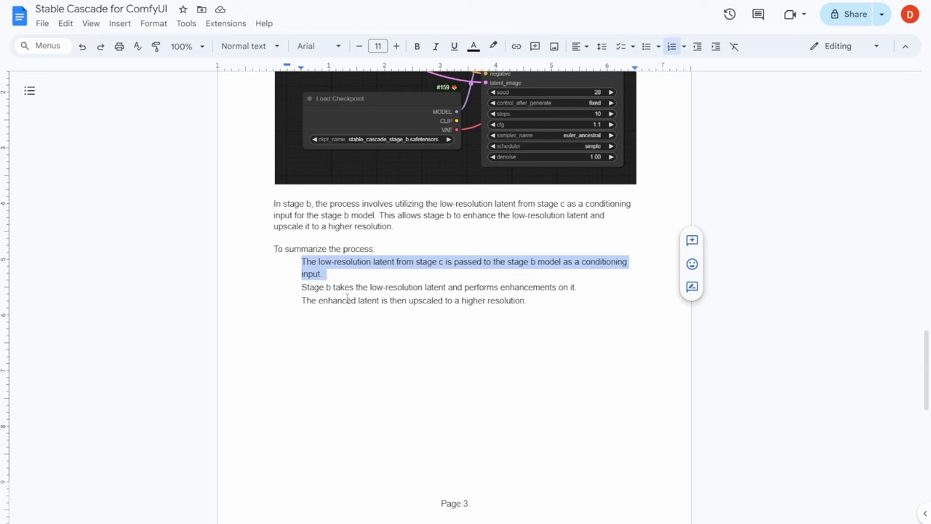
{"action": "left_click_drag", "start_coordinate": [304, 291], "coordinate": [572, 286]}
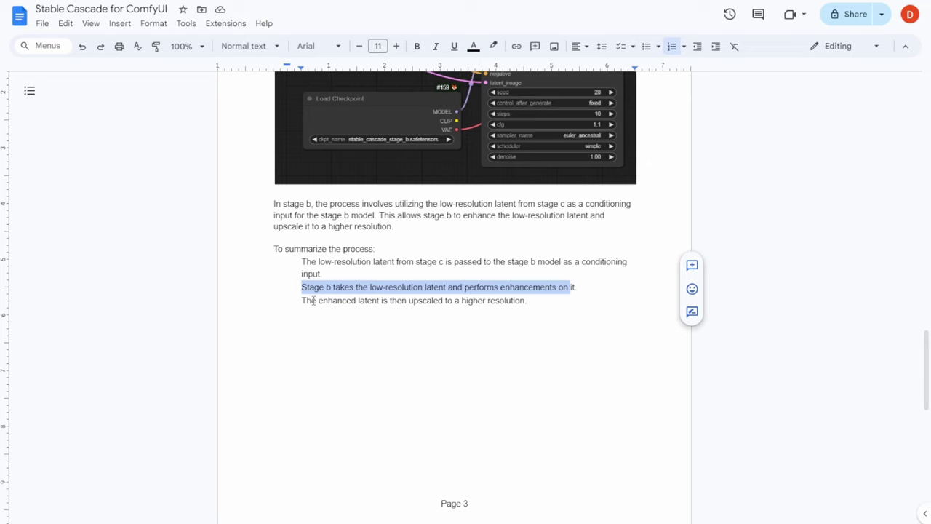
{"action": "left_click_drag", "start_coordinate": [312, 301], "coordinate": [468, 300]}
{"action": "left_click", "coordinate": [488, 300]}
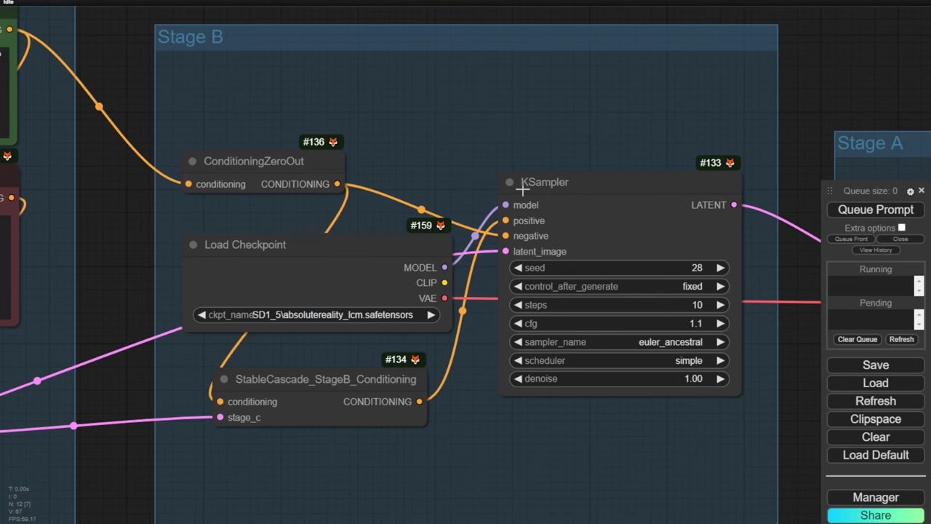
- Rearrange Stage B: Load Checkpoint above the KSampler, ConditioningZeroOut below, StageB_Conditioning beside it
{"action": "left_click_drag", "start_coordinate": [475, 137], "coordinate": [430, 66]}
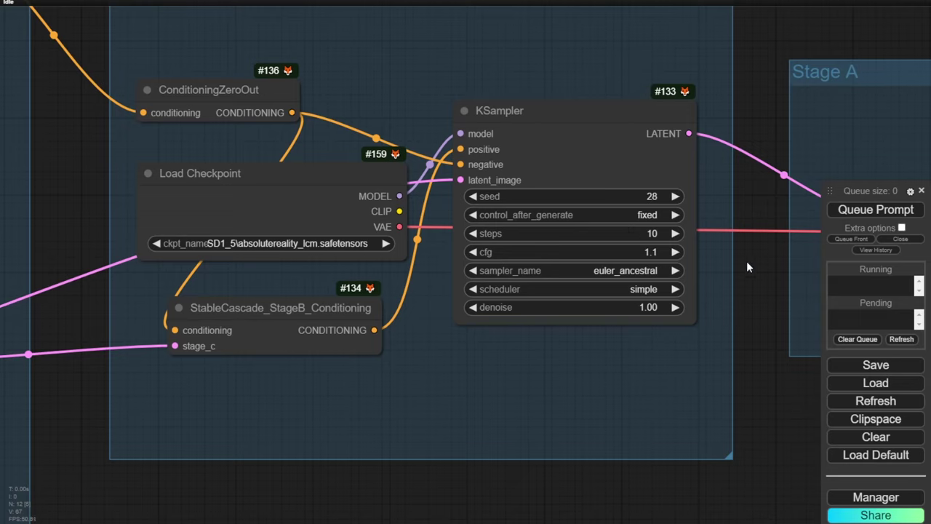
{"action": "left_click_drag", "start_coordinate": [236, 305], "coordinate": [255, 310]}
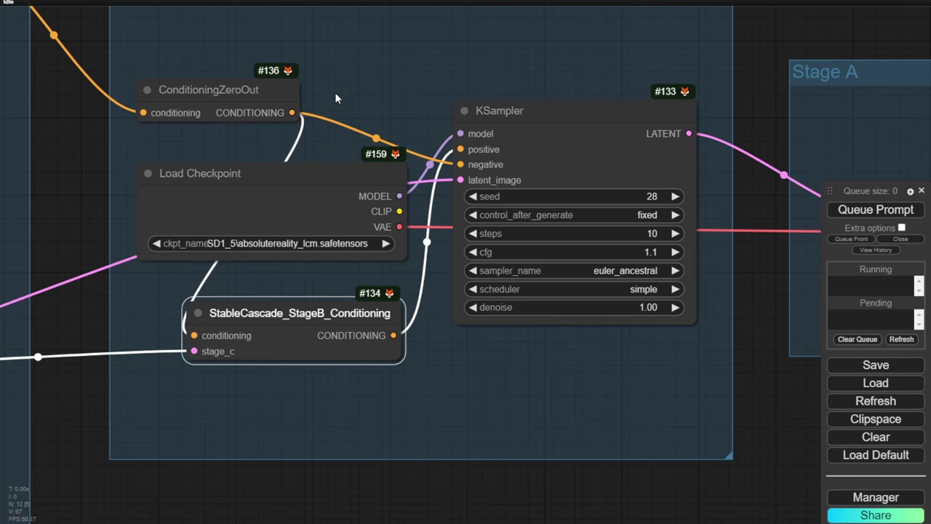
{"action": "left_click_drag", "start_coordinate": [357, 74], "coordinate": [383, 221]}
{"action": "left_click", "coordinate": [310, 320]}
{"action": "left_click_drag", "start_coordinate": [310, 320], "coordinate": [324, 171]}
{"action": "left_click_drag", "start_coordinate": [191, 244], "coordinate": [192, 328]}
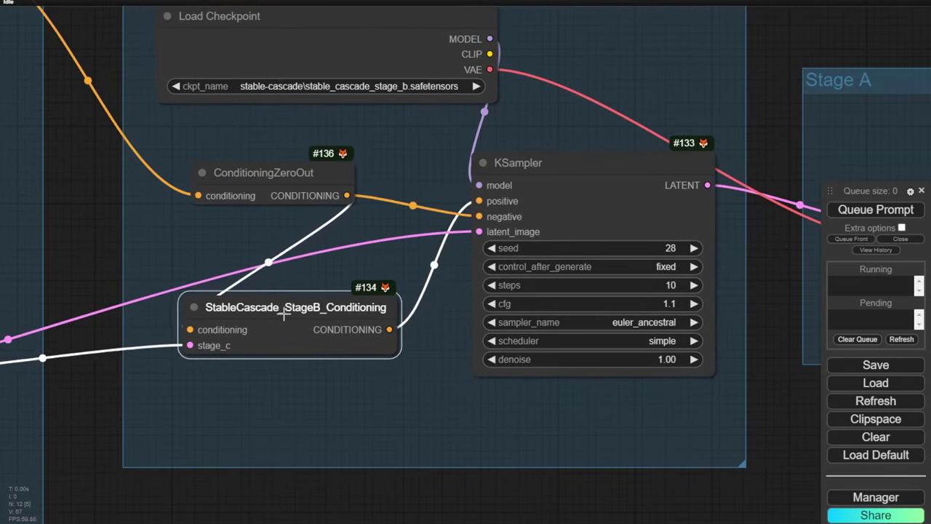
{"action": "left_click_drag", "start_coordinate": [277, 309], "coordinate": [284, 312]}
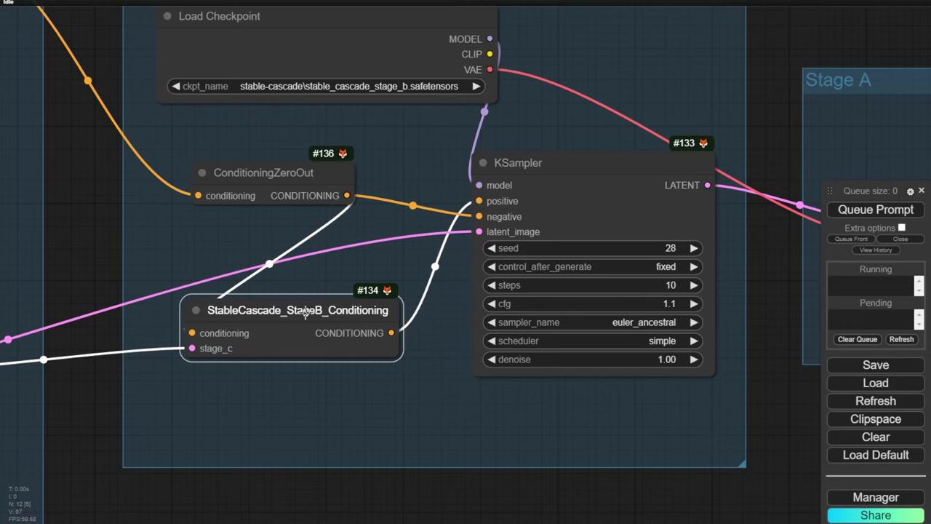
{"action": "left_click_drag", "start_coordinate": [305, 312], "coordinate": [349, 313]}
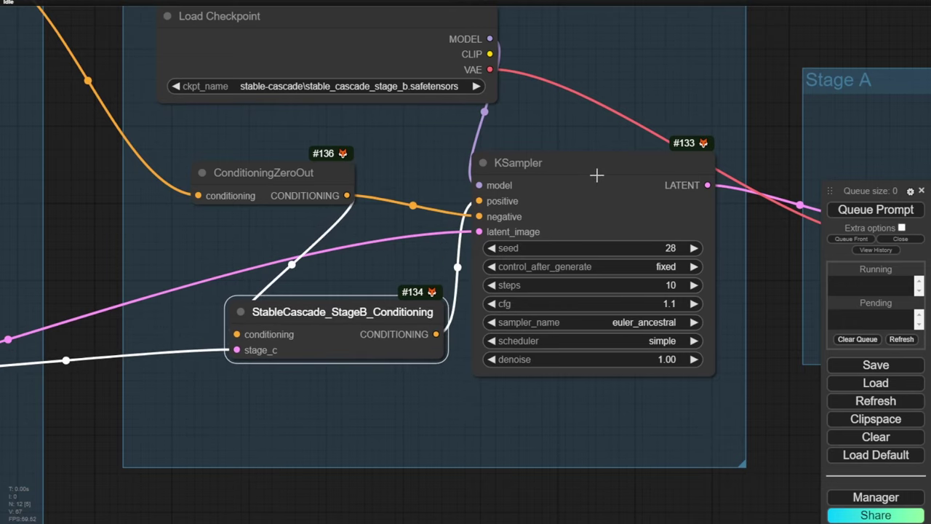
{"action": "left_click_drag", "start_coordinate": [596, 175], "coordinate": [604, 188]}
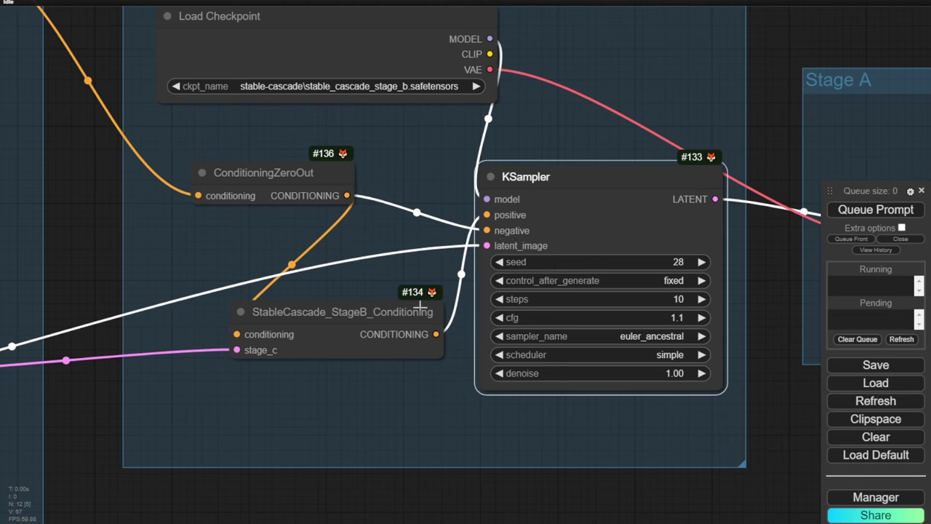
{"action": "left_click_drag", "start_coordinate": [421, 307], "coordinate": [397, 179]}
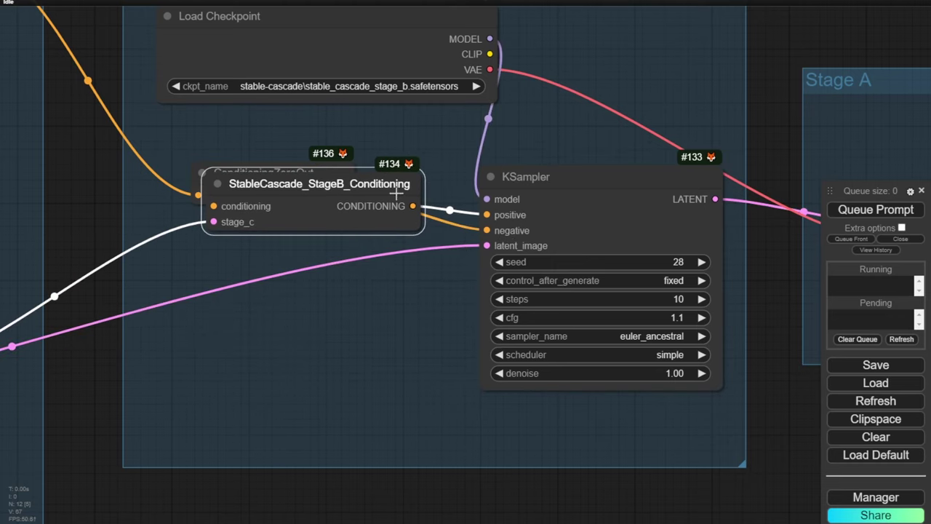
- Link the empty latent's stage_c output to KSampler #125's latent_image input and move the sampler back up
{"action": "left_click_drag", "start_coordinate": [365, 183], "coordinate": [373, 297]}
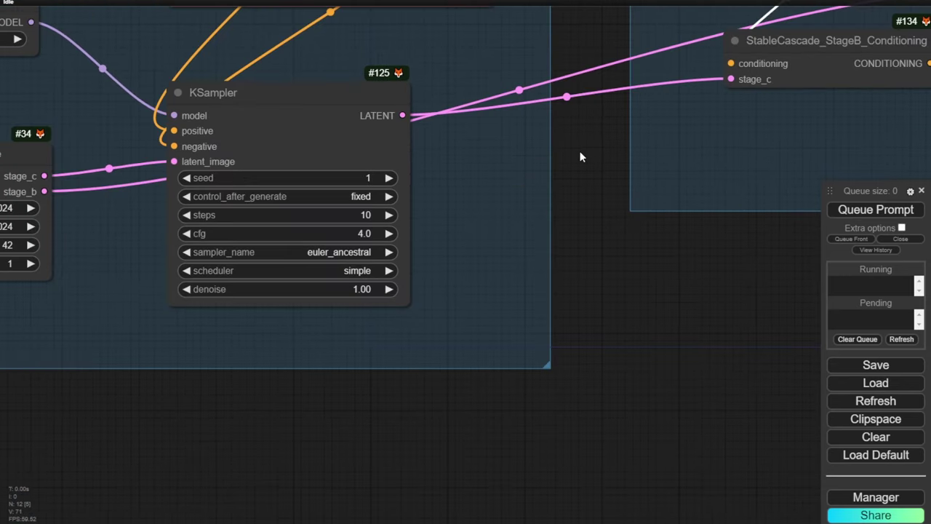
{"action": "left_click_drag", "start_coordinate": [155, 439], "coordinate": [500, 423]}
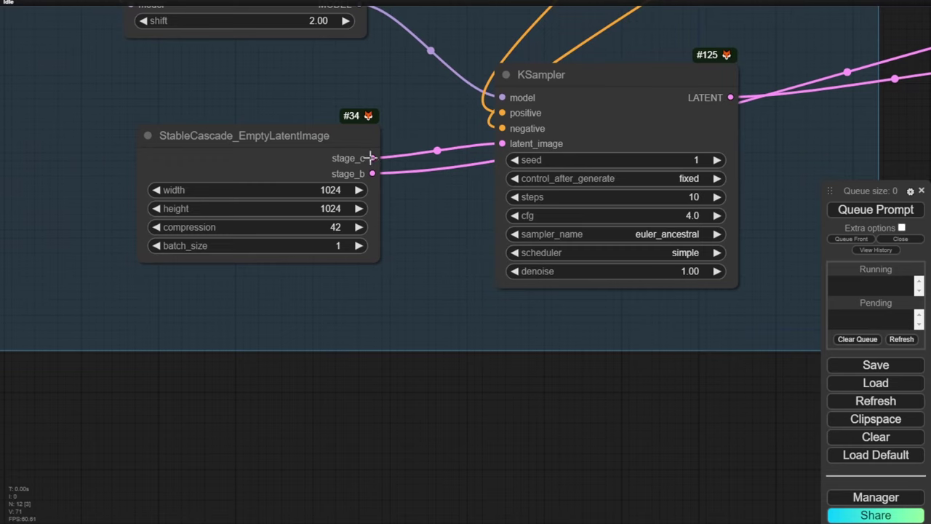
{"action": "left_click_drag", "start_coordinate": [568, 70], "coordinate": [572, 138]}
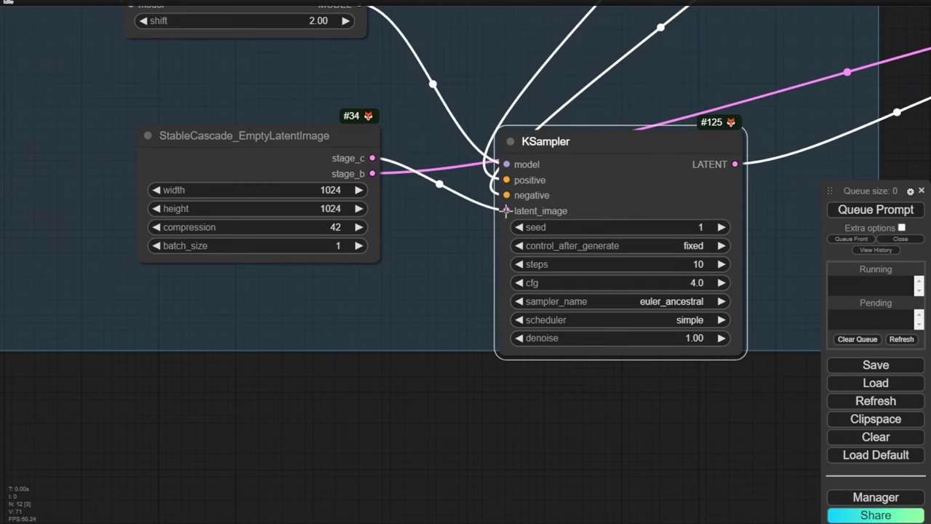
{"action": "left_click_drag", "start_coordinate": [374, 158], "coordinate": [506, 211]}
{"action": "left_click", "coordinate": [598, 138]}
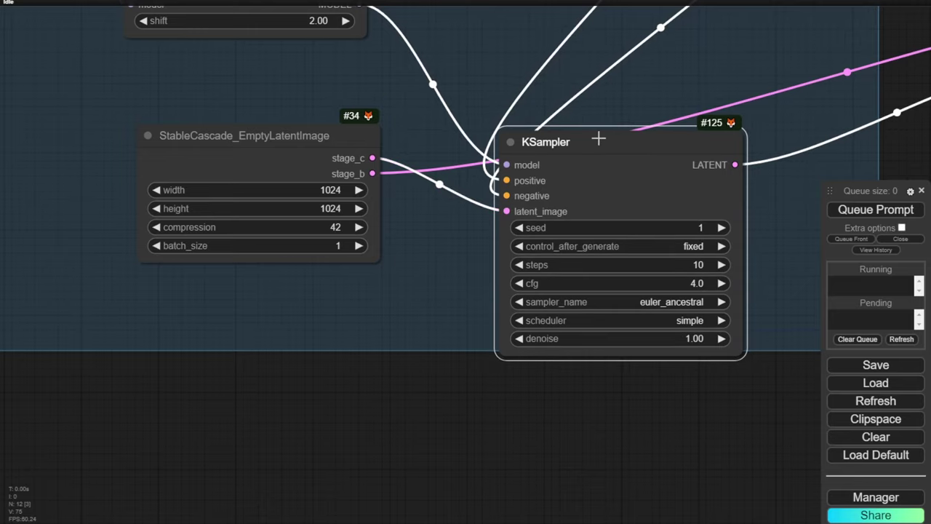
{"action": "left_click_drag", "start_coordinate": [597, 138], "coordinate": [603, 61]}
{"action": "left_click_drag", "start_coordinate": [373, 174], "coordinate": [373, 174]}
{"action": "left_click_drag", "start_coordinate": [871, 120], "coordinate": [199, 204]}
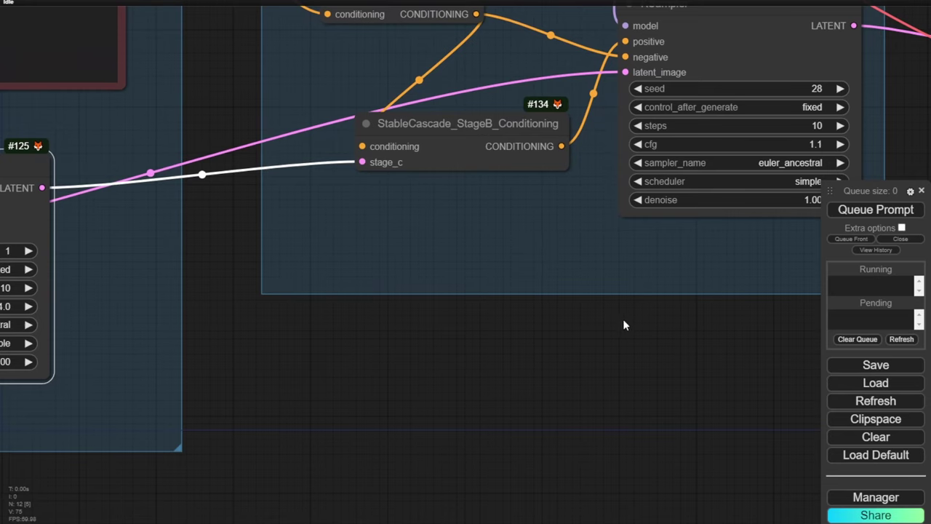
{"action": "left_click_drag", "start_coordinate": [623, 319], "coordinate": [433, 401]}
{"action": "left_click_drag", "start_coordinate": [434, 150], "coordinate": [486, 266]}
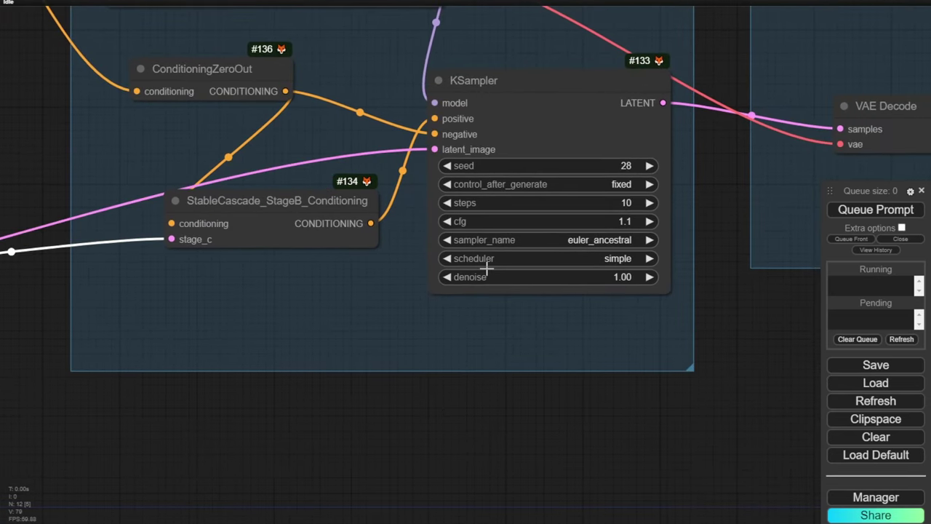
{"action": "left_click_drag", "start_coordinate": [721, 196], "coordinate": [520, 250]}
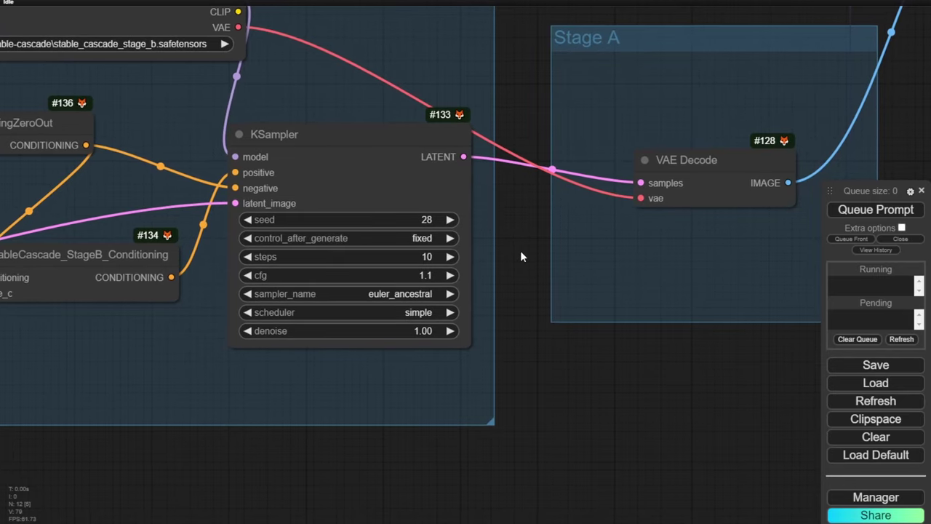
{"action": "left_click", "coordinate": [385, 141]}
{"action": "mouse_move", "coordinate": [384, 141]}
{"action": "left_mouse_down"}
{"action": "mouse_move", "coordinate": [391, 132]}
{"action": "mouse_move", "coordinate": [384, 143]}
{"action": "left_mouse_up"}
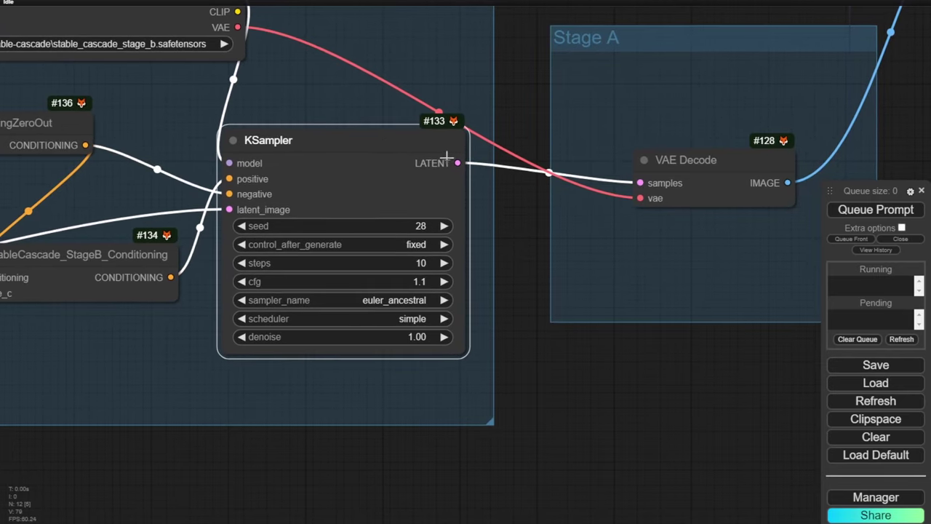
{"action": "mouse_move", "coordinate": [644, 182]}
{"action": "left_mouse_down"}
{"action": "mouse_move", "coordinate": [459, 163]}
{"action": "mouse_move", "coordinate": [629, 170]}
{"action": "mouse_move", "coordinate": [640, 182]}
{"action": "left_mouse_up"}
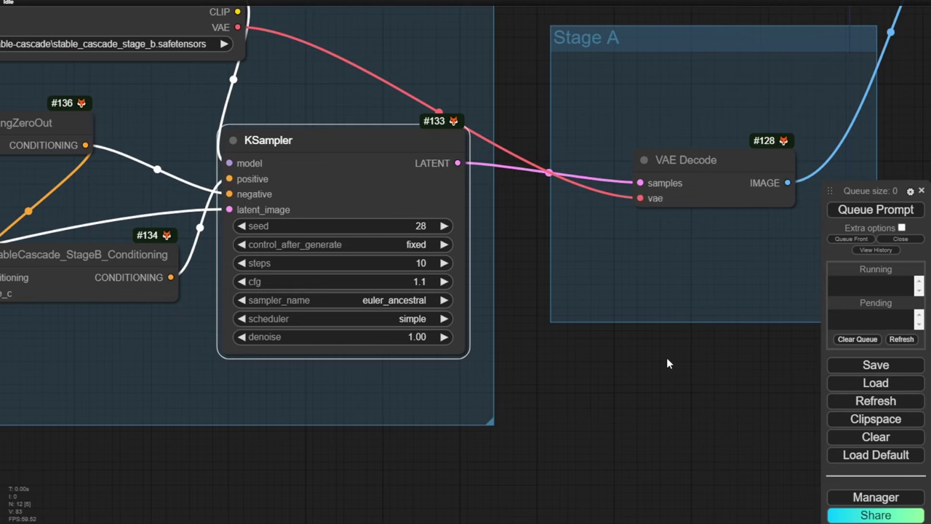
{"action": "left_click_drag", "start_coordinate": [670, 364], "coordinate": [488, 396]}
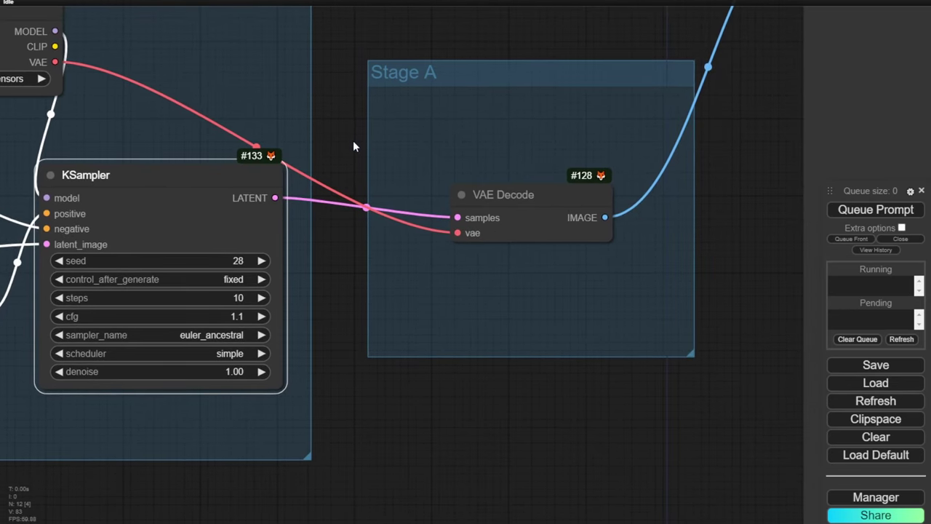
{"action": "left_click_drag", "start_coordinate": [354, 146], "coordinate": [698, 173]}
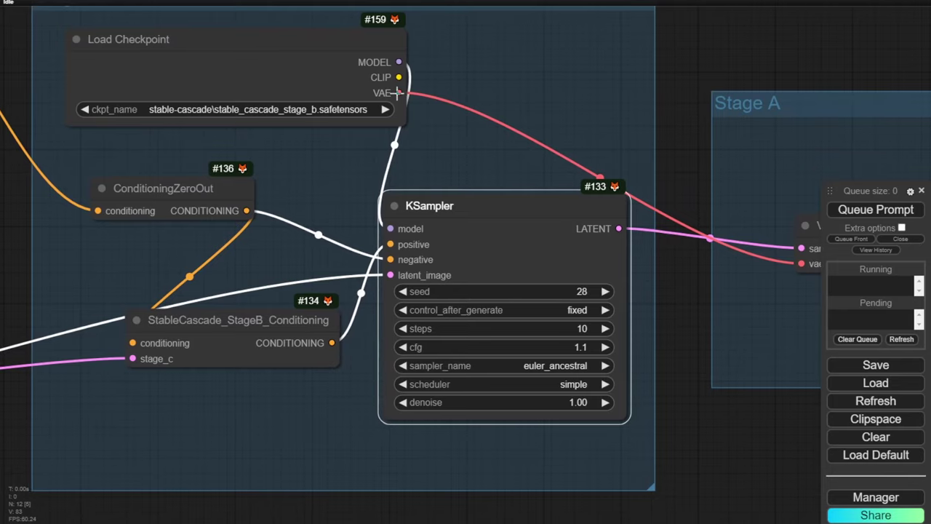
{"action": "left_click_drag", "start_coordinate": [668, 167], "coordinate": [633, 141]}
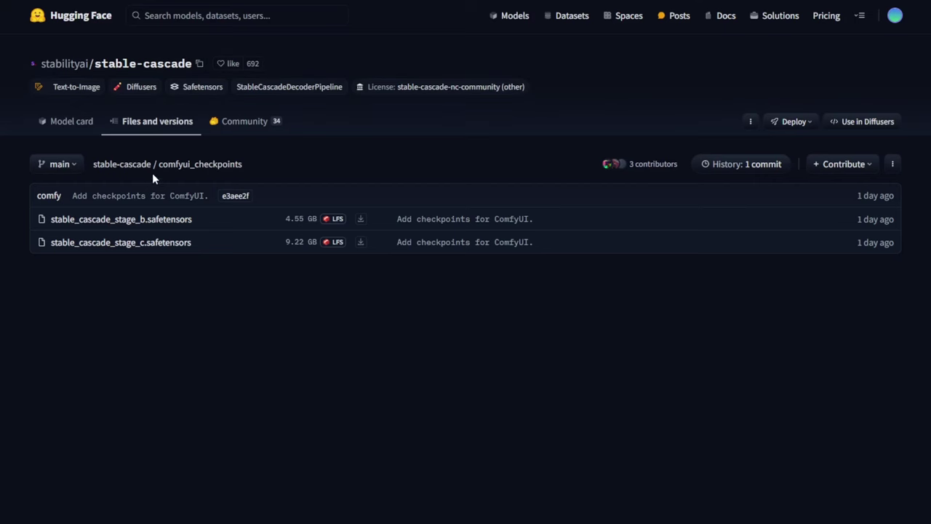
{"action": "left_click_drag", "start_coordinate": [168, 165], "coordinate": [250, 166]}
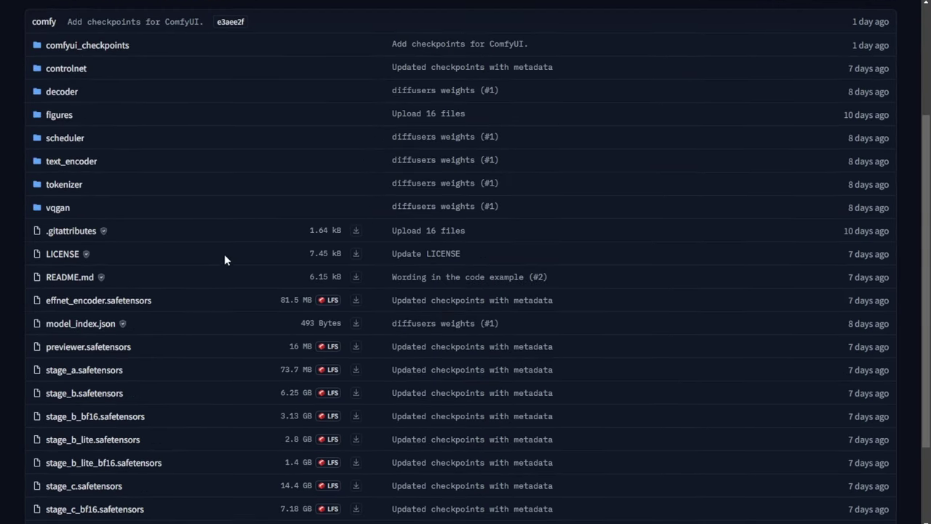
{"action": "scroll", "coordinate": [224, 254], "scroll_direction": "down", "scroll_amount": 3}
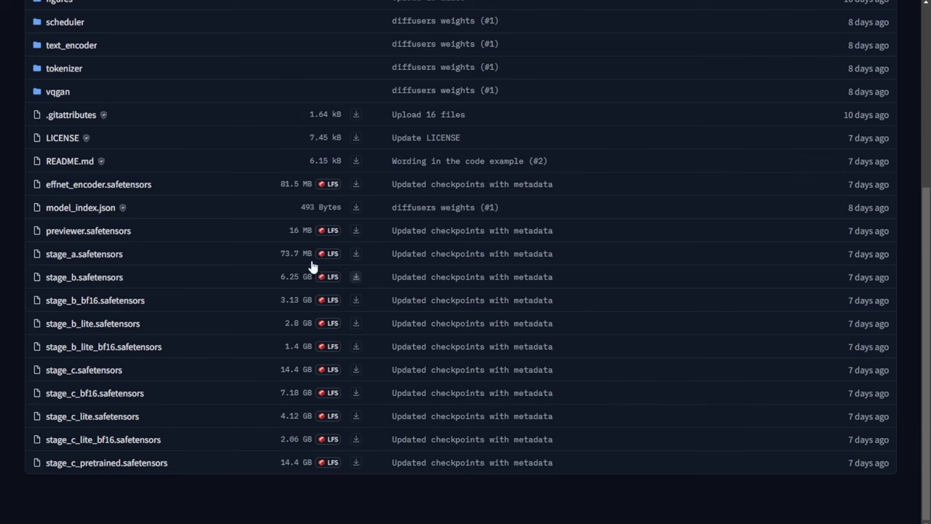
{"action": "scroll", "coordinate": [172, 277], "scroll_direction": "up", "scroll_amount": 4}
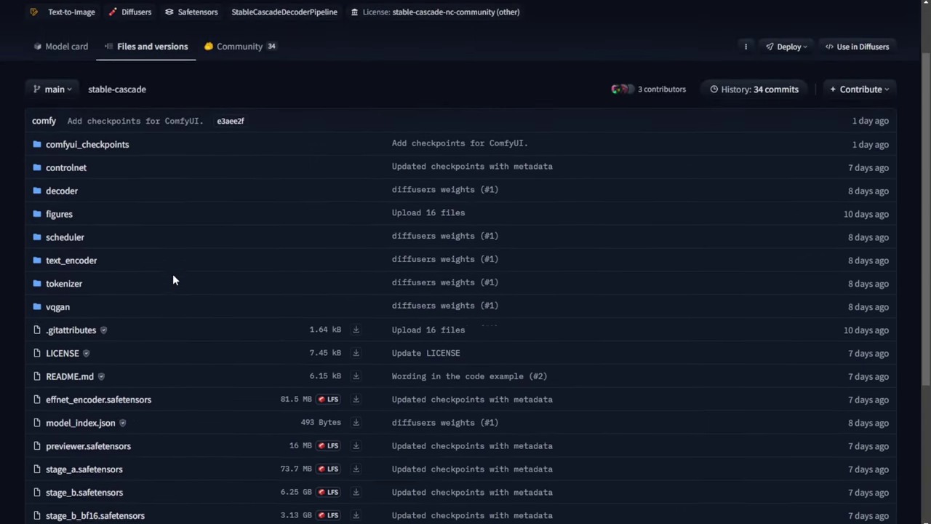
{"action": "scroll", "coordinate": [174, 277], "scroll_direction": "down", "scroll_amount": 2}
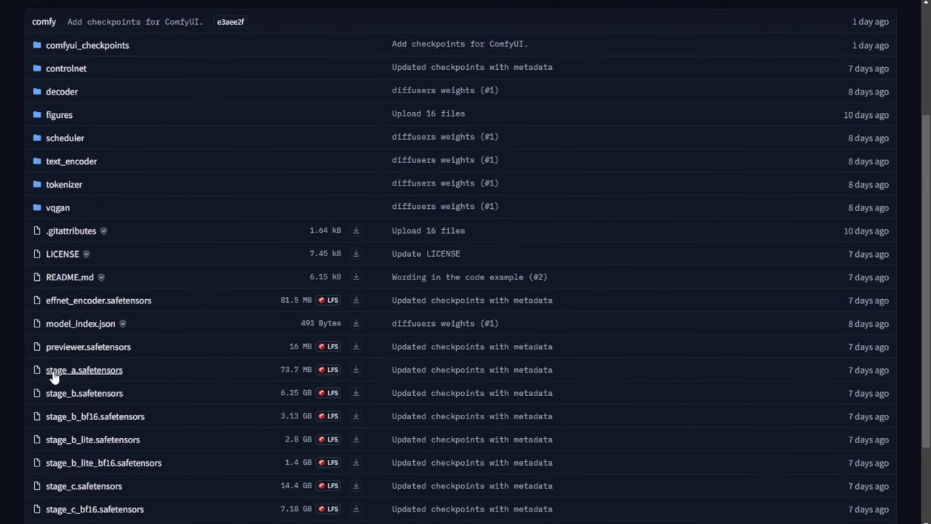
{"action": "scroll", "coordinate": [296, 328], "scroll_direction": "up", "scroll_amount": 2}
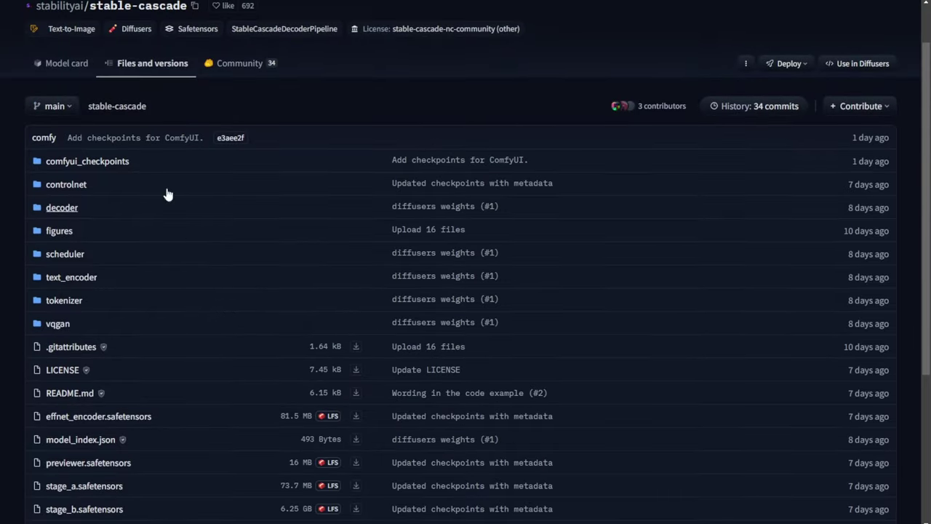
{"action": "left_click", "coordinate": [67, 165]}
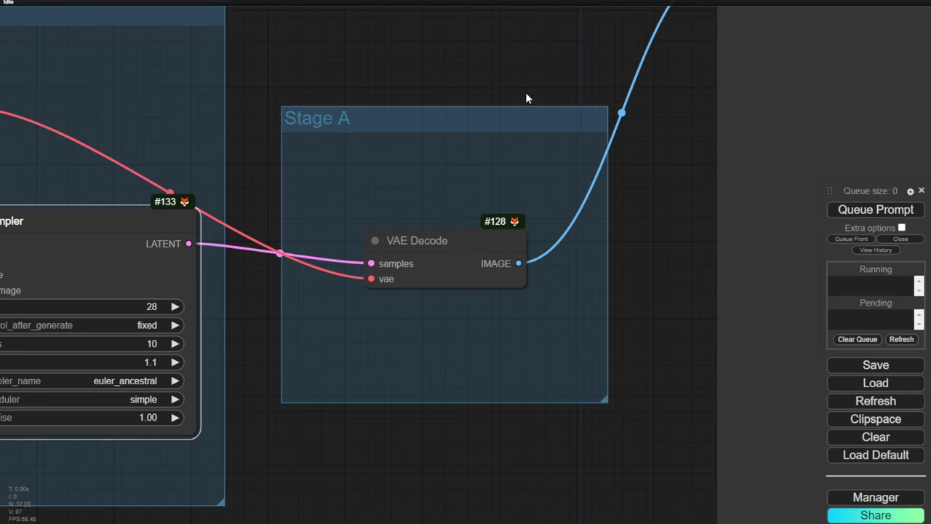
{"action": "left_click_drag", "start_coordinate": [526, 95], "coordinate": [374, 88]}
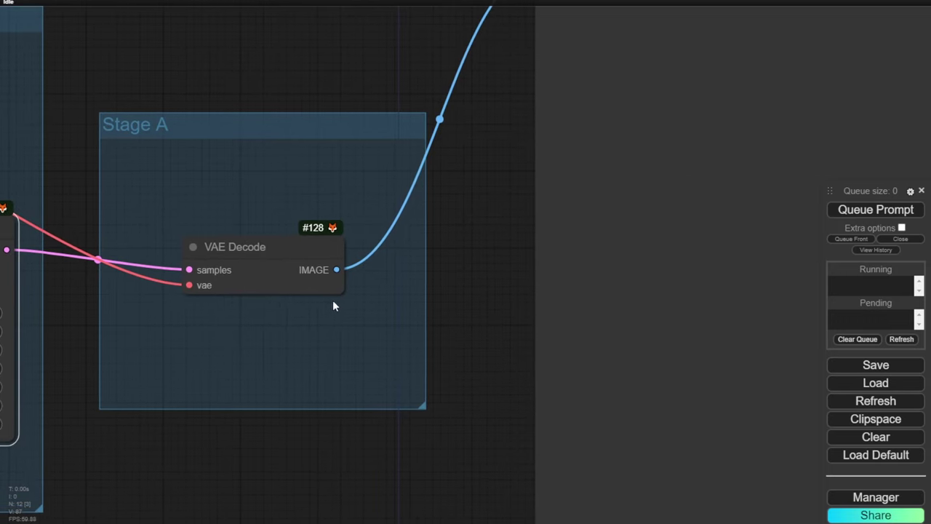
- Add a Preview Image node fed by VAE Decode's IMAGE output
{"action": "scroll", "coordinate": [492, 156], "scroll_direction": "down", "scroll_amount": 3}
{"action": "left_click_drag", "start_coordinate": [492, 155], "coordinate": [400, 254]}
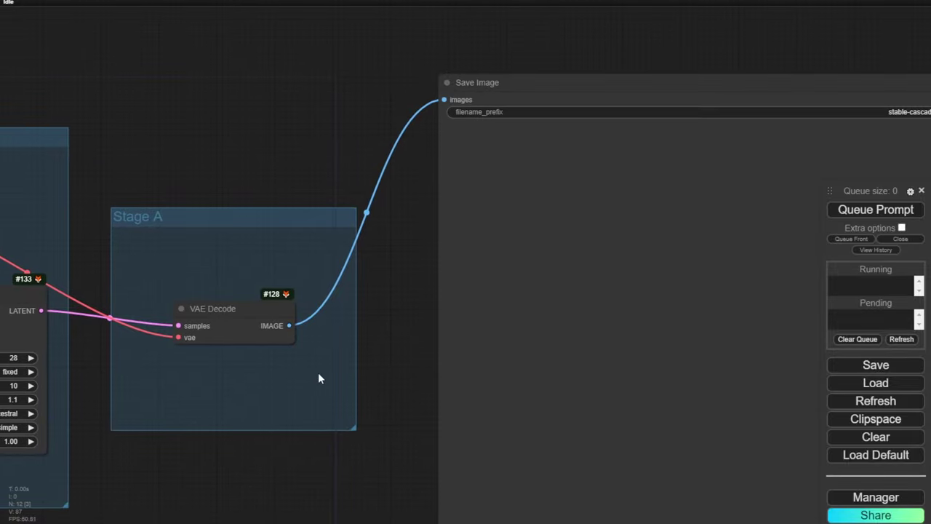
{"action": "left_click_drag", "start_coordinate": [289, 325], "coordinate": [282, 100]}
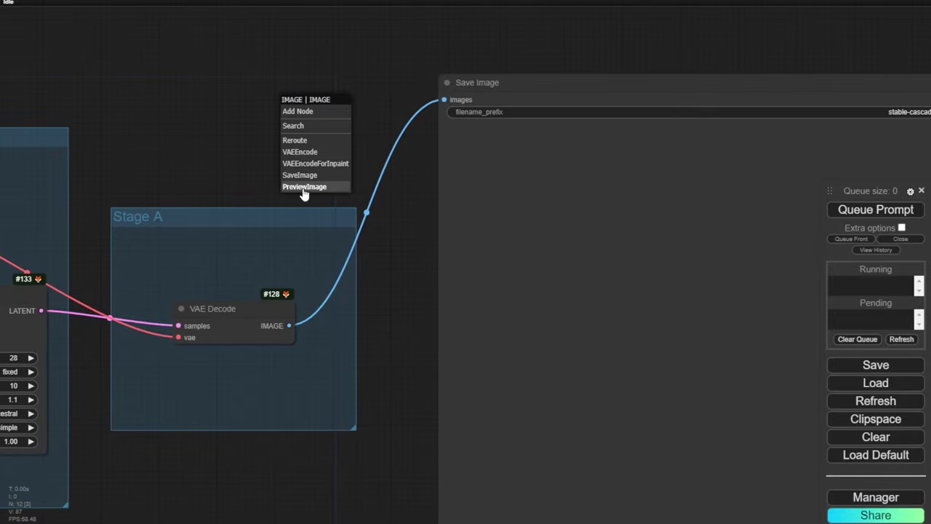
{"action": "left_click", "coordinate": [304, 187]}
{"action": "scroll", "coordinate": [363, 99], "scroll_direction": "up", "scroll_amount": 2}
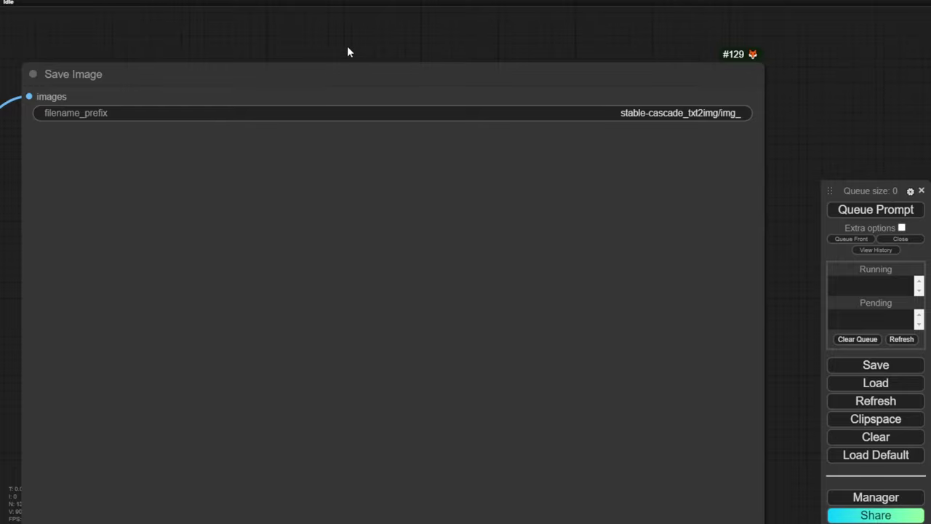
{"action": "scroll", "coordinate": [347, 51], "scroll_direction": "down", "scroll_amount": 2}
{"action": "left_click_drag", "start_coordinate": [321, 50], "coordinate": [601, 37]}
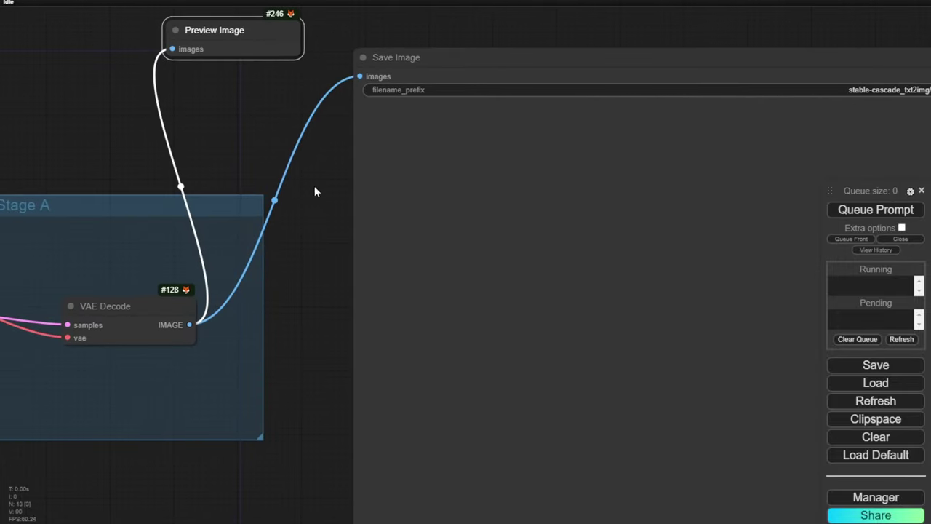
- Delete the link into Save Image, bypass that node and move it out of the way
{"action": "left_click", "coordinate": [274, 201]}
{"action": "left_click", "coordinate": [289, 217]}
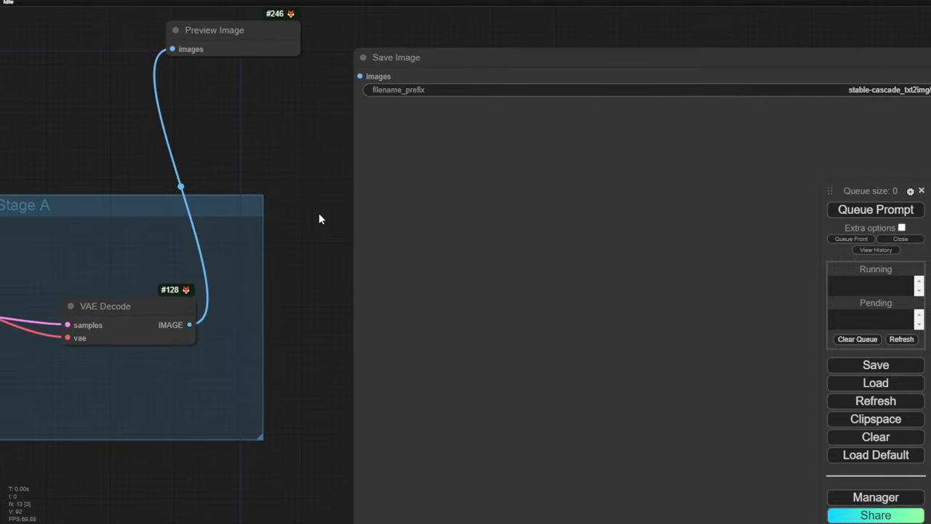
{"action": "right_click", "coordinate": [449, 133]}
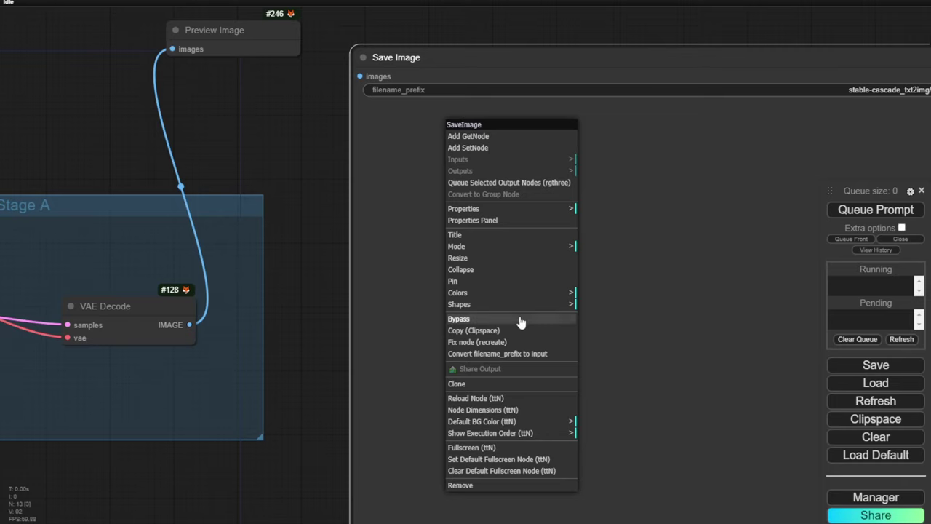
{"action": "left_click", "coordinate": [458, 318]}
{"action": "scroll", "coordinate": [324, 124], "scroll_direction": "down", "scroll_amount": 1}
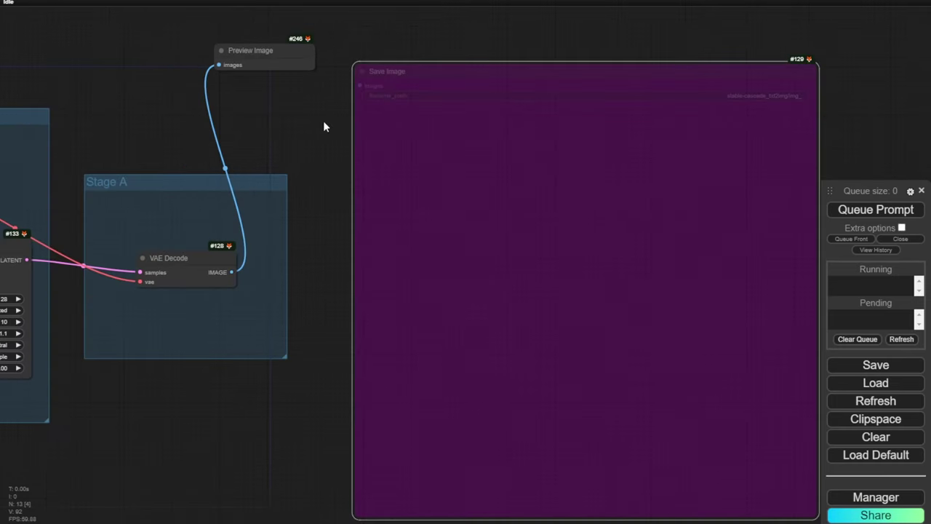
{"action": "left_click_drag", "start_coordinate": [432, 72], "coordinate": [419, 410]}
{"action": "left_click_drag", "start_coordinate": [262, 51], "coordinate": [472, 36]}
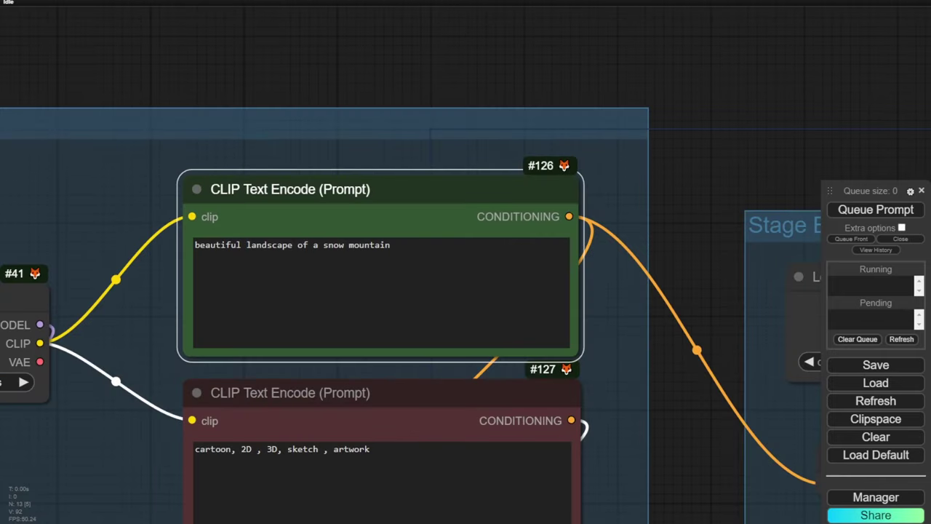
- Append ', with cloud on top of the mountain, sunny day' to the positive prompt
{"action": "left_click", "coordinate": [410, 256]}
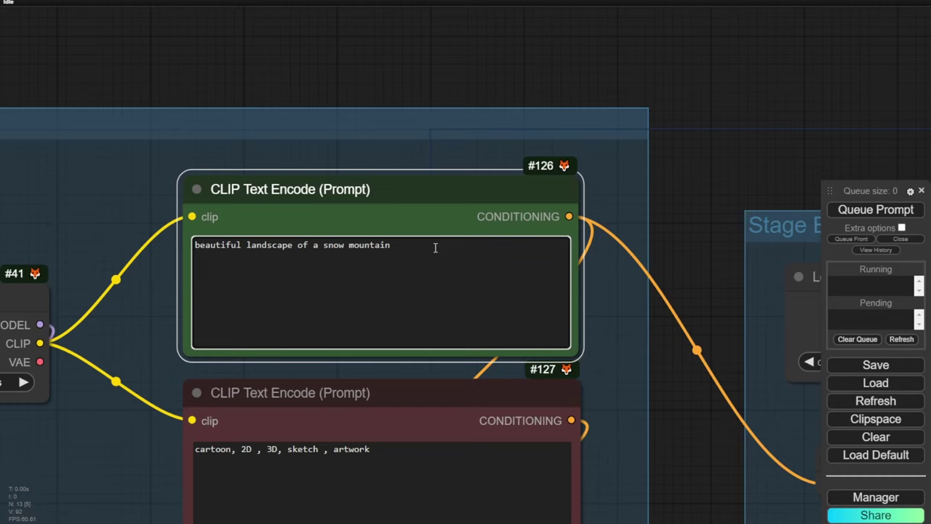
{"action": "type", "text": ", "}
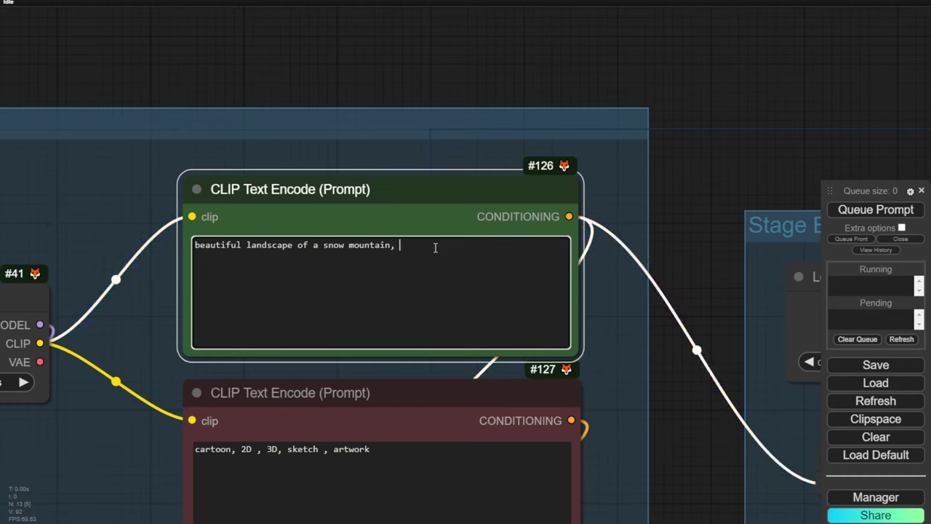
{"action": "type", "text": "with cloud on top of the mountain, sunny day"}
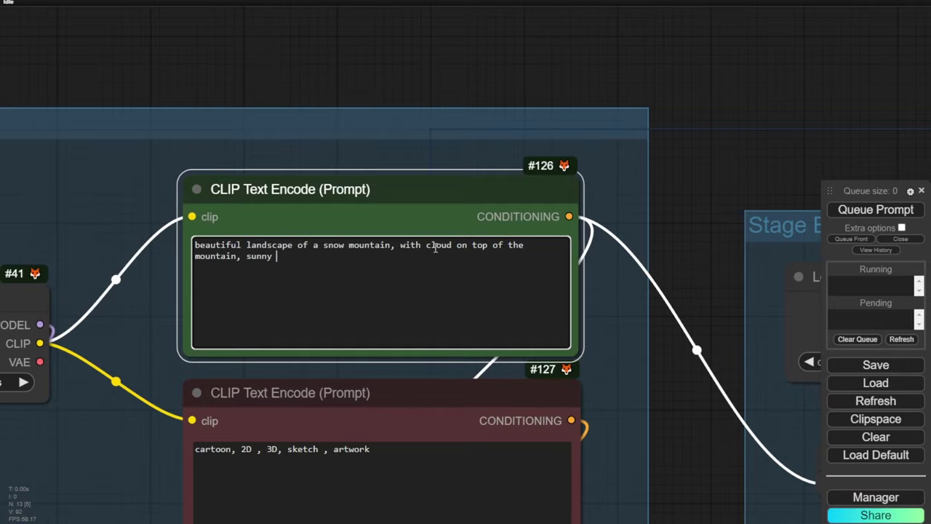
{"action": "left_click", "coordinate": [742, 114]}
{"action": "scroll", "coordinate": [760, 131], "scroll_direction": "down", "scroll_amount": 3}
{"action": "left_click_drag", "start_coordinate": [768, 141], "coordinate": [499, 97]}
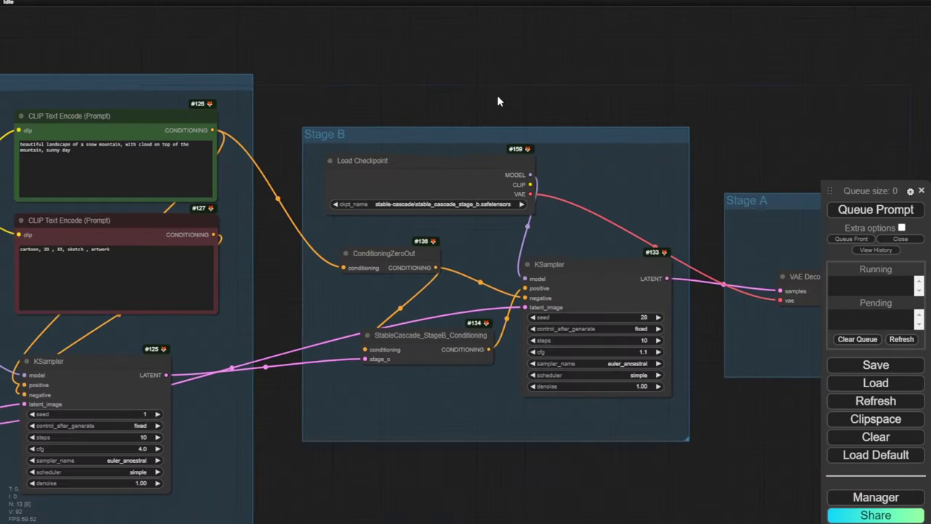
- Queue the three-stage workflow and look over the Stage C and prompt nodes while it runs
{"action": "left_click_drag", "start_coordinate": [857, 136], "coordinate": [459, 119]}
{"action": "scroll", "coordinate": [596, 160], "scroll_direction": "down", "scroll_amount": 1}
{"action": "left_click", "coordinate": [835, 209]}
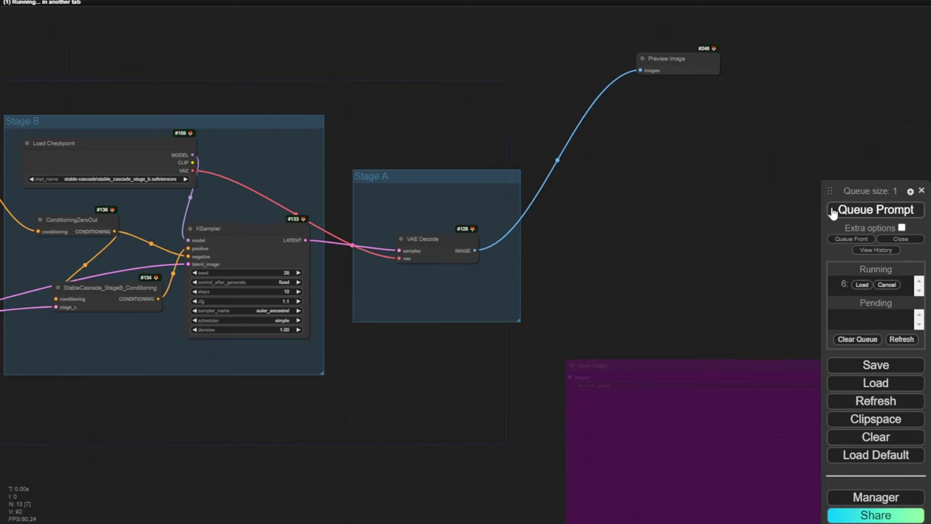
{"action": "scroll", "coordinate": [406, 128], "scroll_direction": "down", "scroll_amount": 2}
{"action": "scroll", "coordinate": [405, 127], "scroll_direction": "down", "scroll_amount": 3}
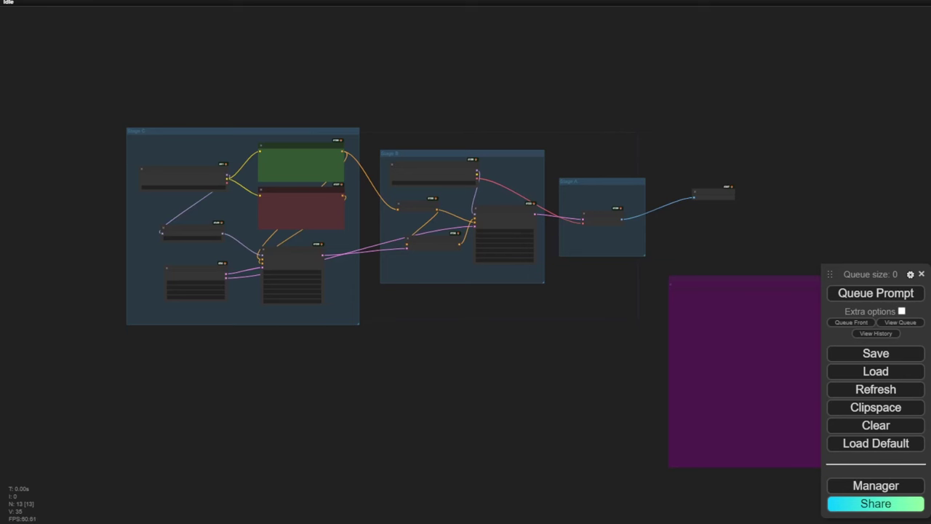
{"action": "scroll", "coordinate": [402, 327], "scroll_direction": "up", "scroll_amount": 5}
{"action": "left_click_drag", "start_coordinate": [382, 320], "coordinate": [460, 458]}
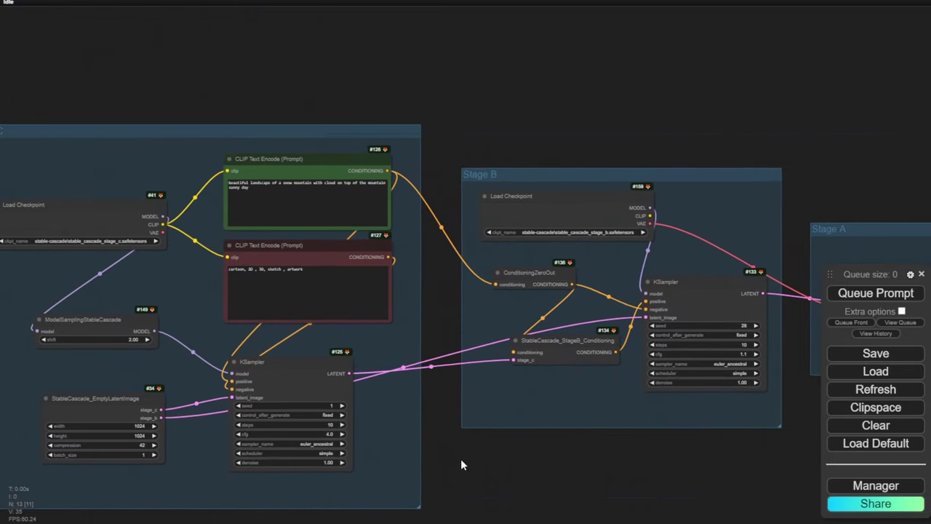
{"action": "scroll", "coordinate": [371, 374], "scroll_direction": "up", "scroll_amount": 5}
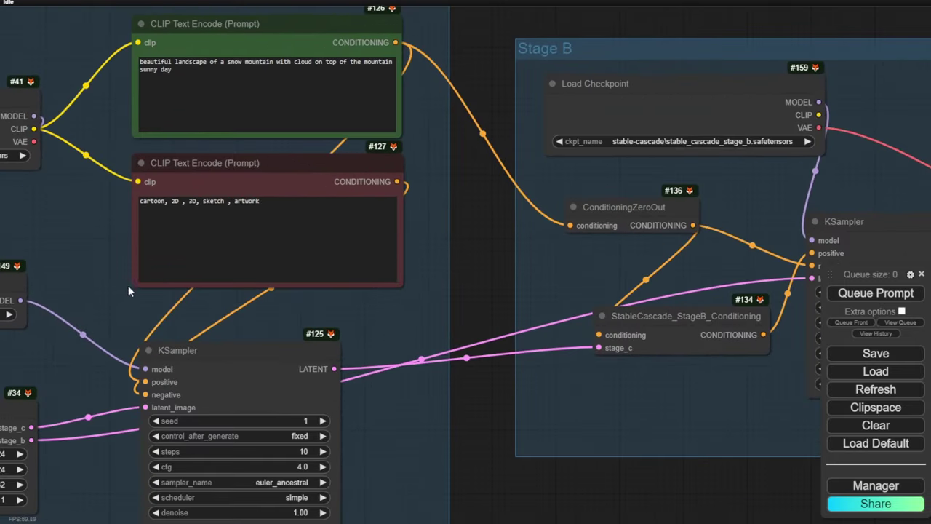
{"action": "left_click_drag", "start_coordinate": [460, 256], "coordinate": [535, 312]}
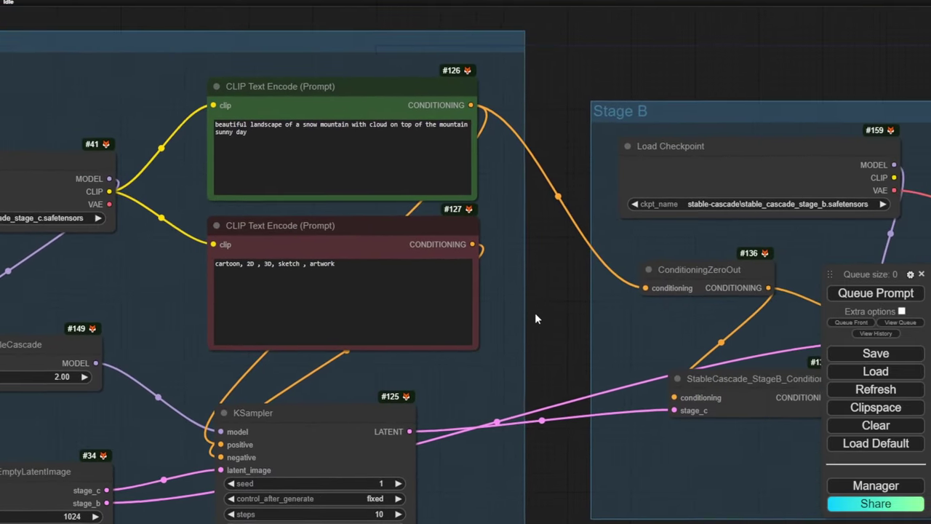
{"action": "scroll", "coordinate": [701, 68], "scroll_direction": "down", "scroll_amount": 10}
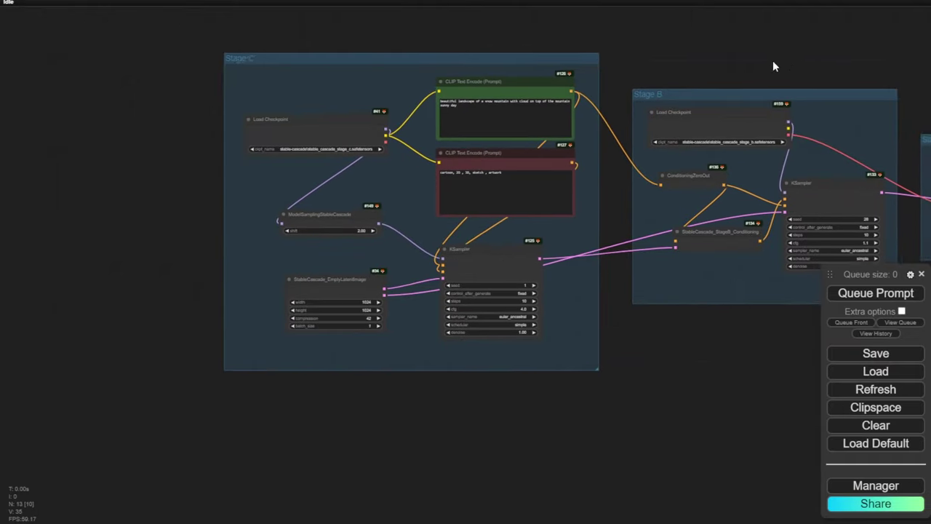
{"action": "scroll", "coordinate": [770, 278], "scroll_direction": "up", "scroll_amount": 6}
- Queue the workflow again and move the Preview Image node up and left
{"action": "left_click", "coordinate": [855, 295]}
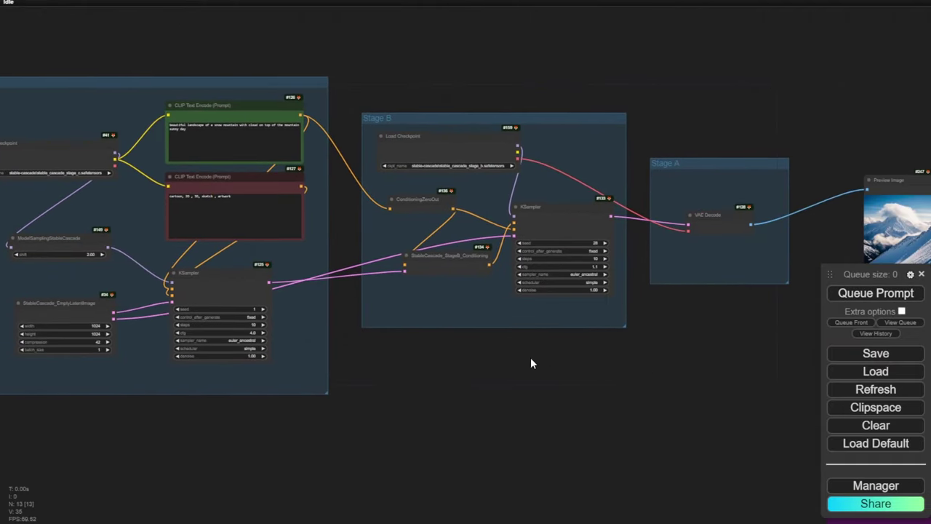
{"action": "left_click_drag", "start_coordinate": [516, 364], "coordinate": [410, 361]}
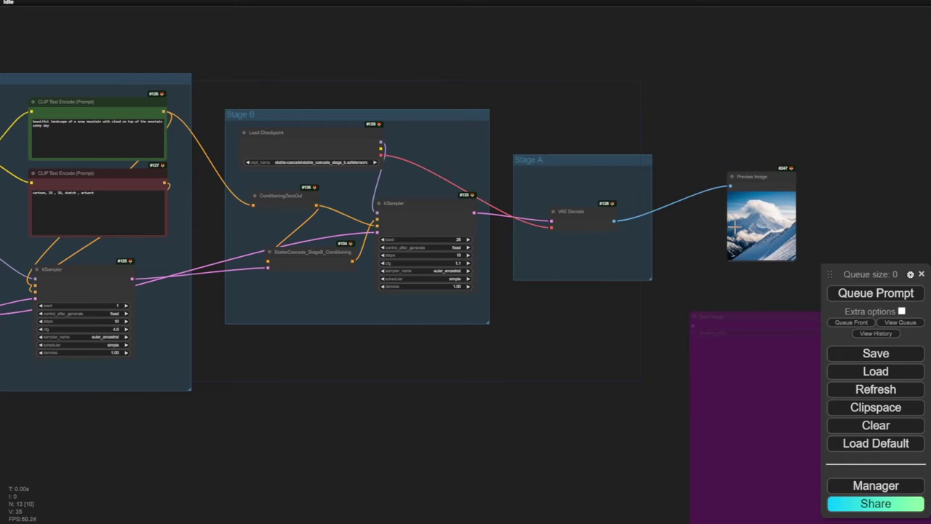
{"action": "left_click_drag", "start_coordinate": [824, 165], "coordinate": [679, 160]}
{"action": "left_click_drag", "start_coordinate": [659, 250], "coordinate": [747, 295]}
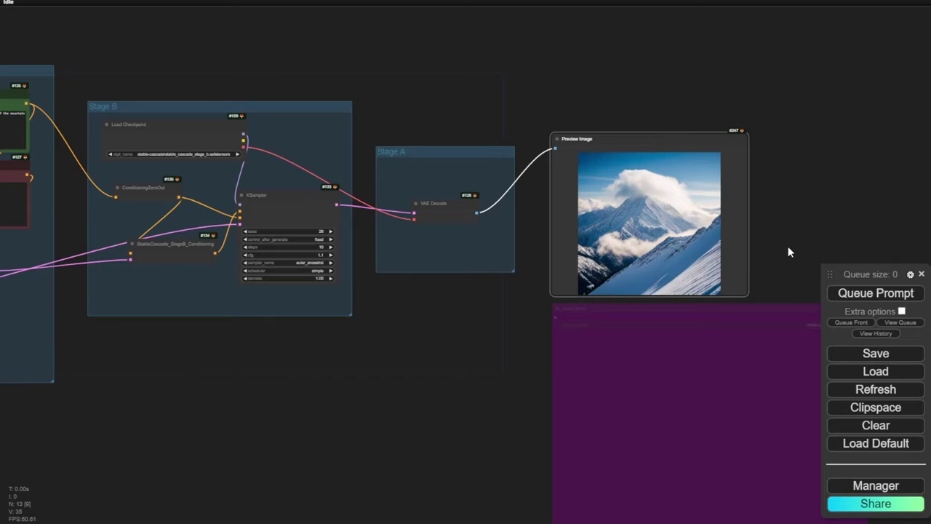
- Enlarge the Preview Image node to inspect the snowy mountain, then return to the stage groups
{"action": "scroll", "coordinate": [791, 245], "scroll_direction": "down", "scroll_amount": 2}
{"action": "left_click_drag", "start_coordinate": [791, 244], "coordinate": [578, 113]}
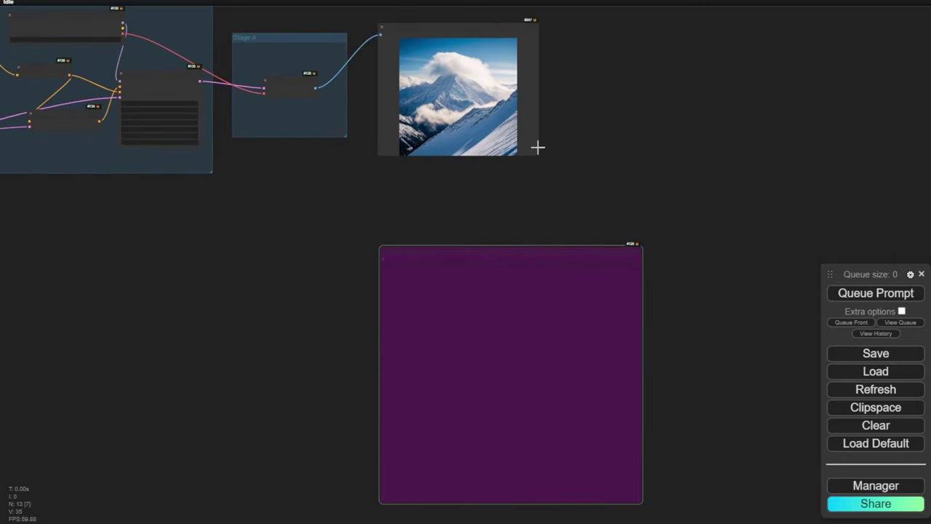
{"action": "left_click_drag", "start_coordinate": [539, 154], "coordinate": [692, 327]}
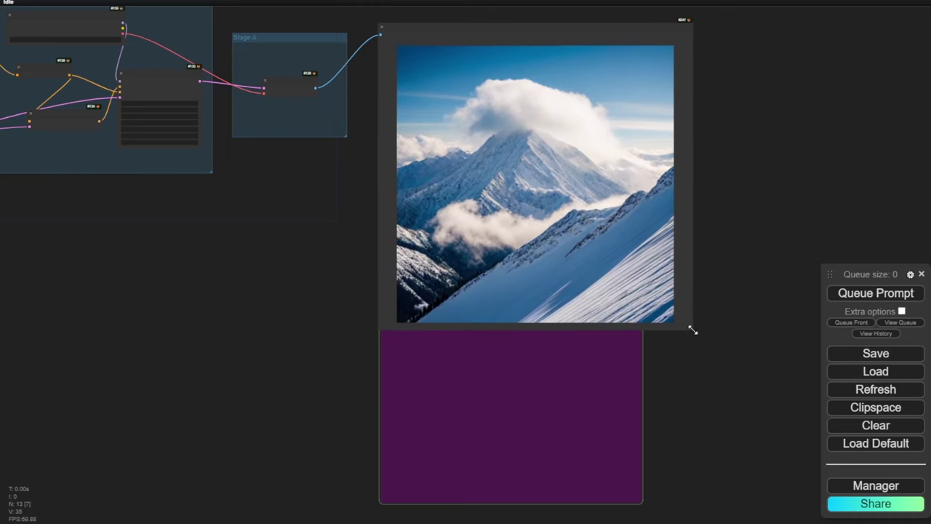
{"action": "scroll", "coordinate": [429, 218], "scroll_direction": "up", "scroll_amount": 3}
{"action": "scroll", "coordinate": [538, 244], "scroll_direction": "up", "scroll_amount": 3}
{"action": "scroll", "coordinate": [602, 244], "scroll_direction": "up", "scroll_amount": 2}
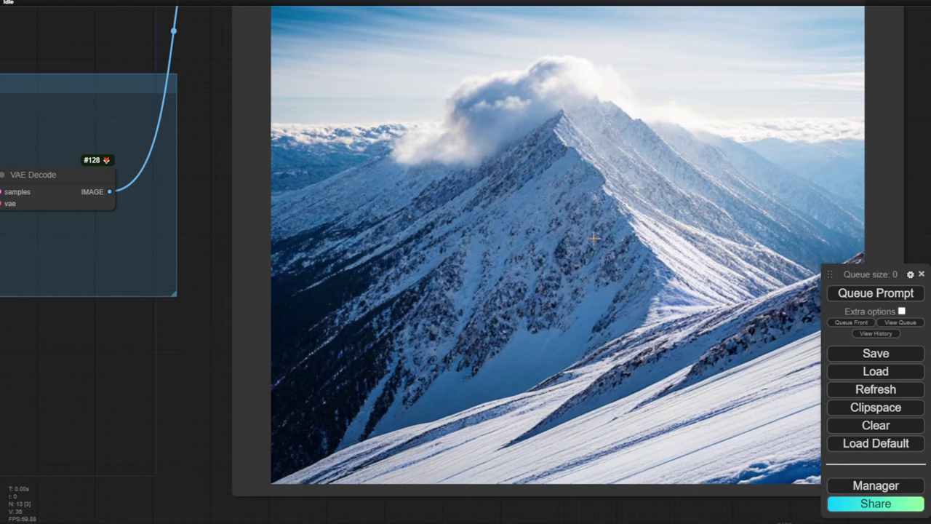
{"action": "scroll", "coordinate": [451, 156], "scroll_direction": "down", "scroll_amount": 2}
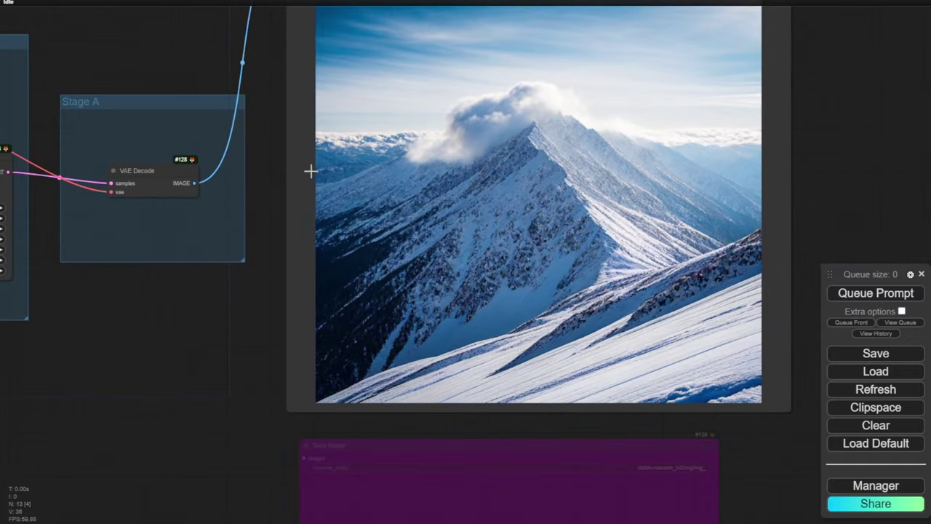
{"action": "left_click_drag", "start_coordinate": [194, 340], "coordinate": [717, 310]}
{"action": "scroll", "coordinate": [349, 412], "scroll_direction": "down", "scroll_amount": 3}
{"action": "left_click_drag", "start_coordinate": [349, 411], "coordinate": [519, 356]}
{"action": "scroll", "coordinate": [354, 374], "scroll_direction": "up", "scroll_amount": 2}
- Queue another generation and bring the large mountain preview into view
{"action": "scroll", "coordinate": [318, 296], "scroll_direction": "up", "scroll_amount": 5}
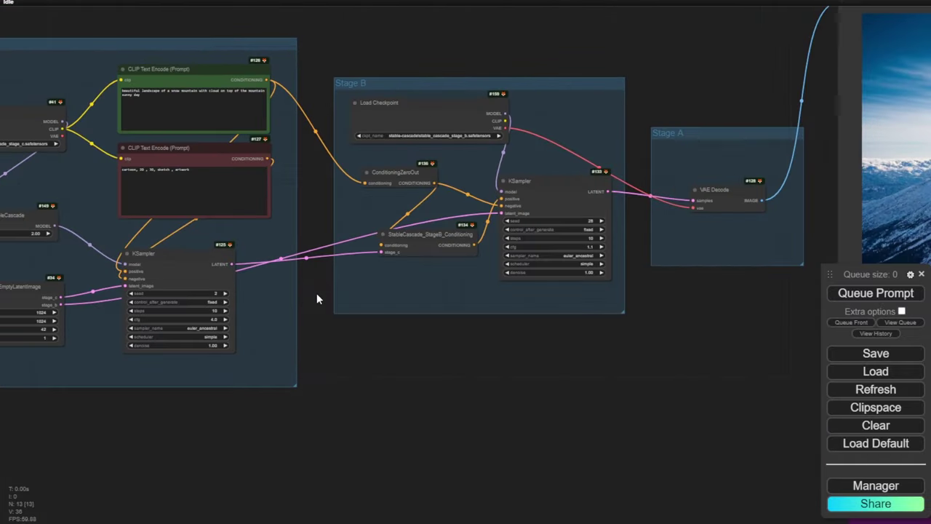
{"action": "left_click", "coordinate": [878, 299]}
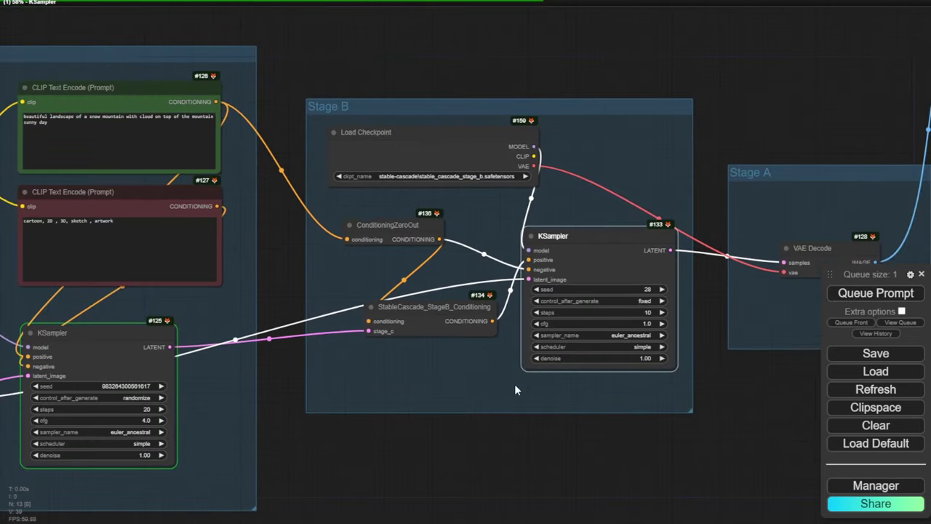
{"action": "scroll", "coordinate": [514, 383], "scroll_direction": "down", "scroll_amount": 3}
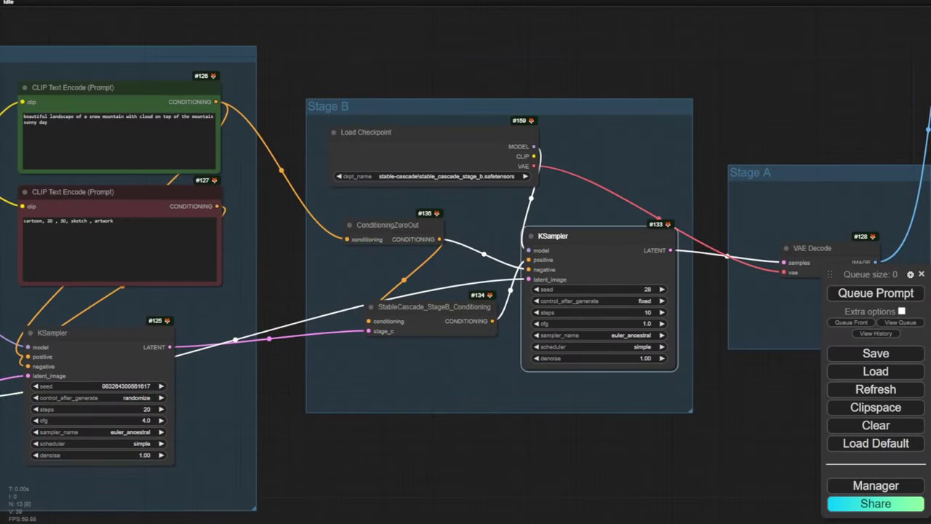
{"action": "scroll", "coordinate": [466, 291], "scroll_direction": "down", "scroll_amount": 3}
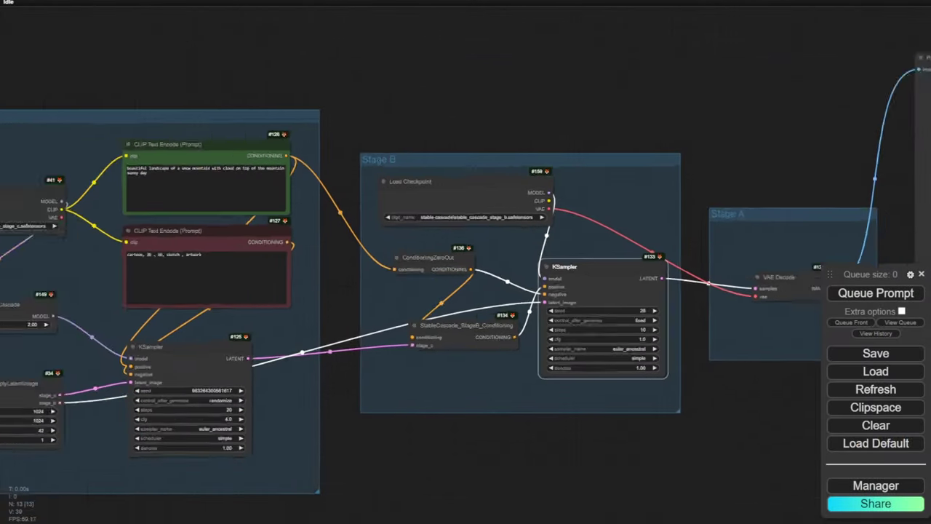
{"action": "left_click_drag", "start_coordinate": [701, 443], "coordinate": [324, 422]}
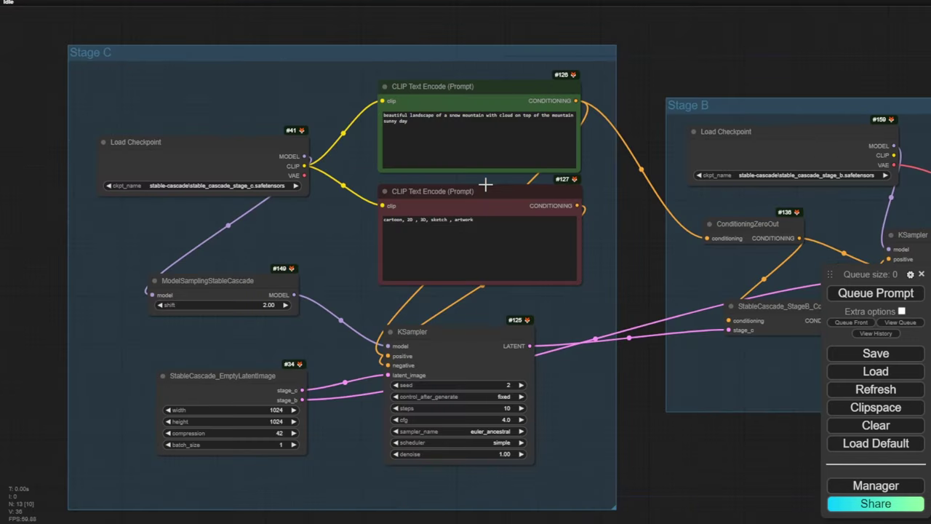
- Set the Stage C seed to randomize after generation, with seed value 77777777
{"action": "left_click", "coordinate": [502, 397]}
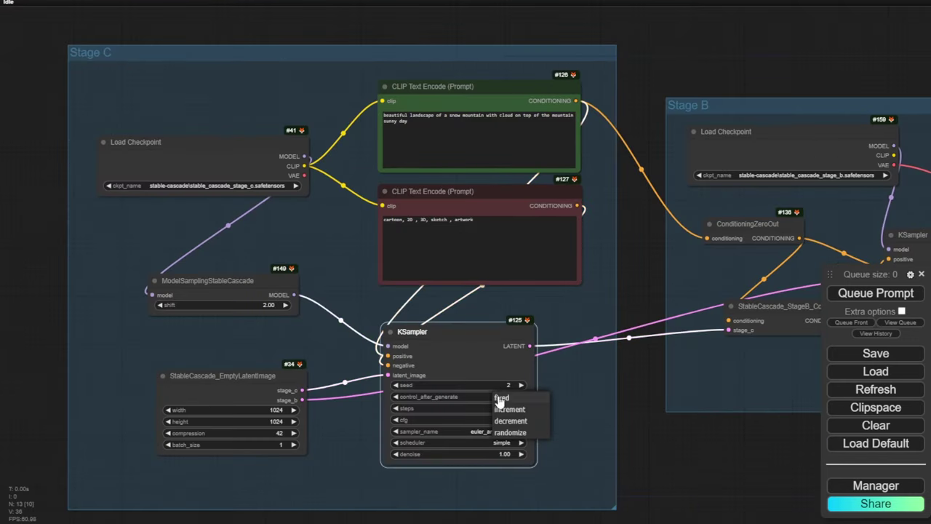
{"action": "left_click", "coordinate": [515, 434]}
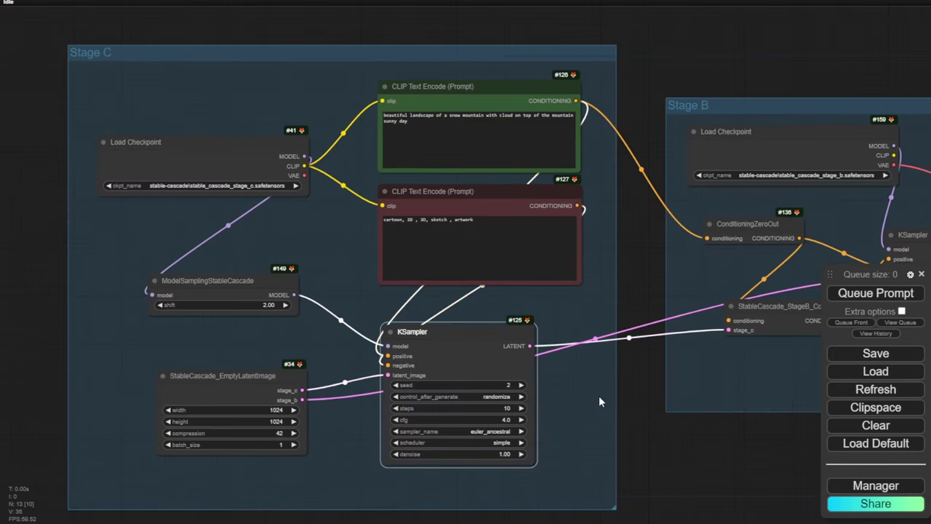
{"action": "left_click", "coordinate": [500, 385]}
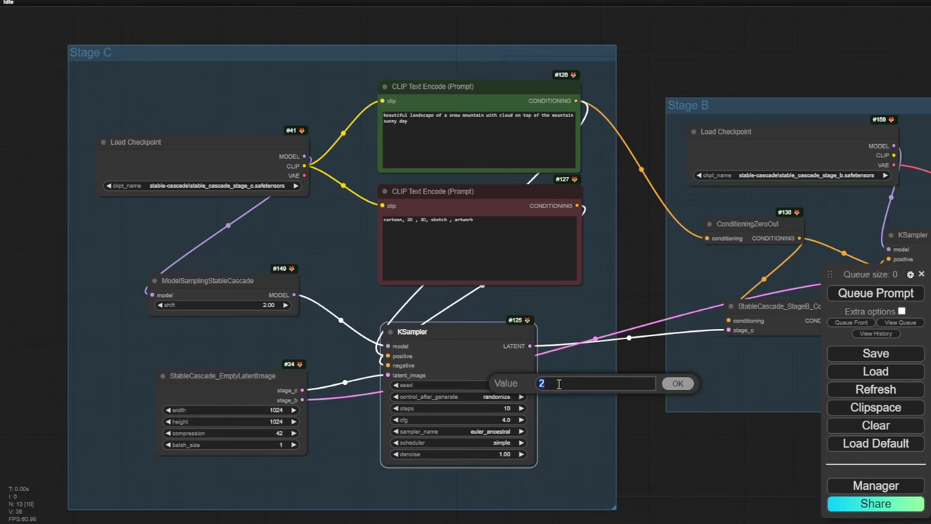
{"action": "type", "text": "777777777"}
{"action": "key", "text": "Return"}
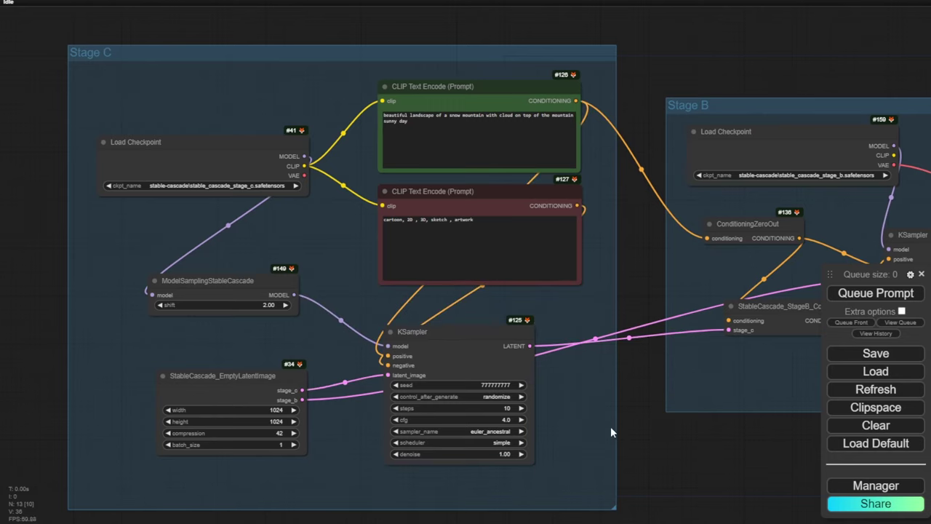
- Set the Stage C KSampler to 20 steps
{"action": "scroll", "coordinate": [533, 424], "scroll_direction": "up", "scroll_amount": 3}
{"action": "left_click", "coordinate": [490, 401]}
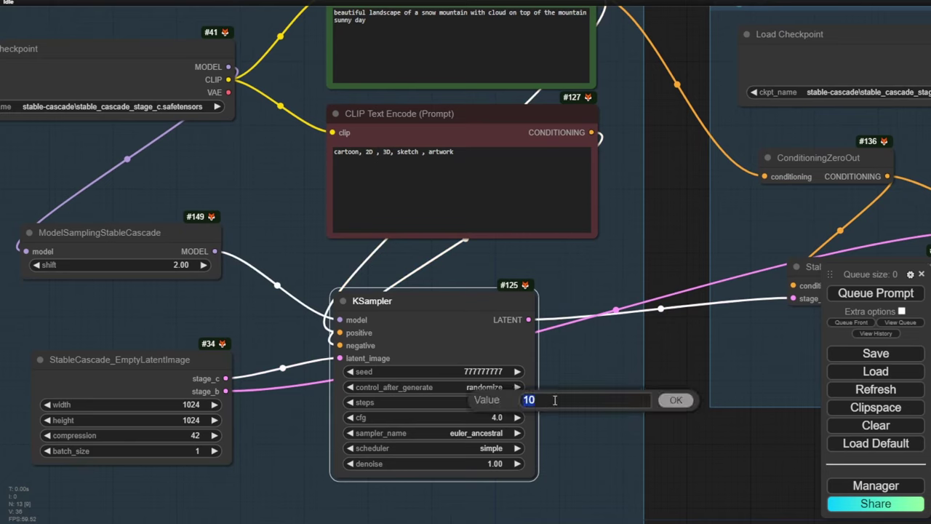
{"action": "type", "text": "20"}
{"action": "key", "text": "Return"}
{"action": "left_click", "coordinate": [555, 397]}
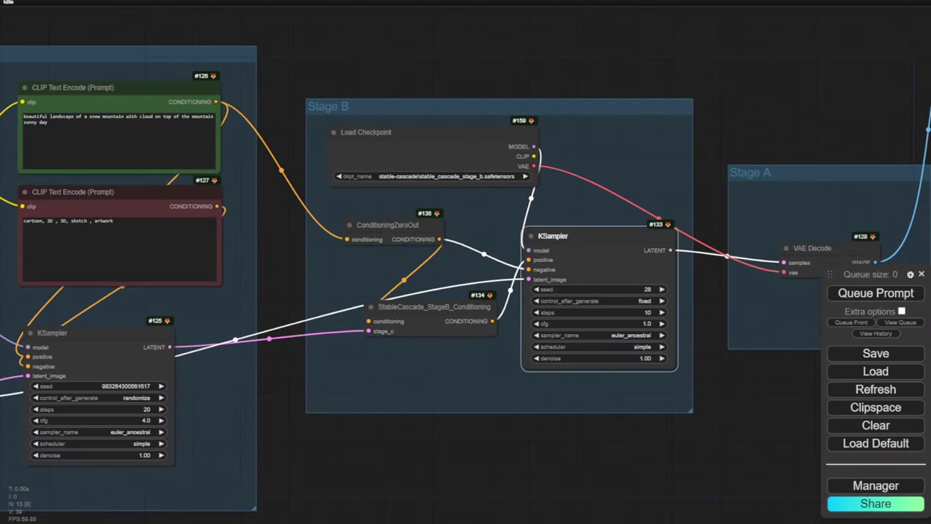
- Move the Preview Image node higher and shrink it to a smaller size
{"action": "scroll", "coordinate": [619, 412], "scroll_direction": "down", "scroll_amount": 3}
{"action": "left_click_drag", "start_coordinate": [687, 451], "coordinate": [325, 429]}
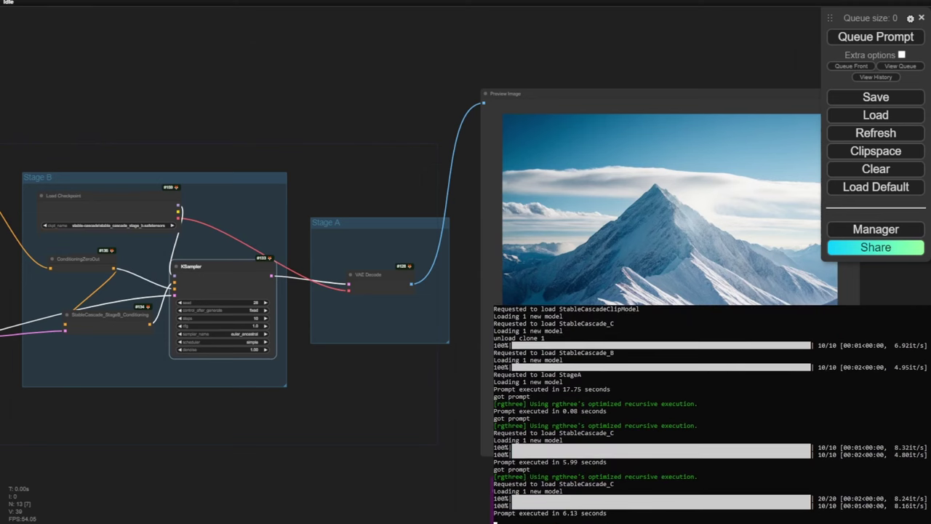
{"action": "scroll", "coordinate": [610, 94], "scroll_direction": "down", "scroll_amount": 3}
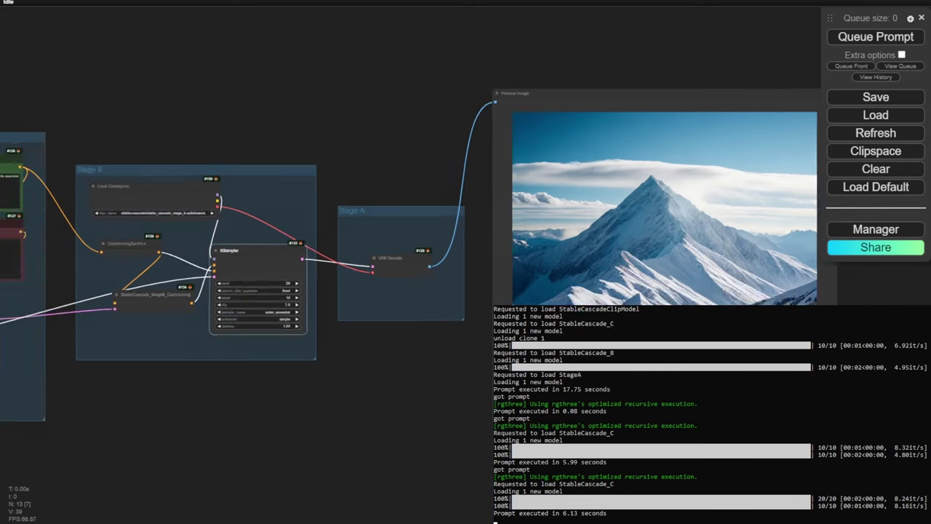
{"action": "left_click_drag", "start_coordinate": [615, 91], "coordinate": [630, 15]}
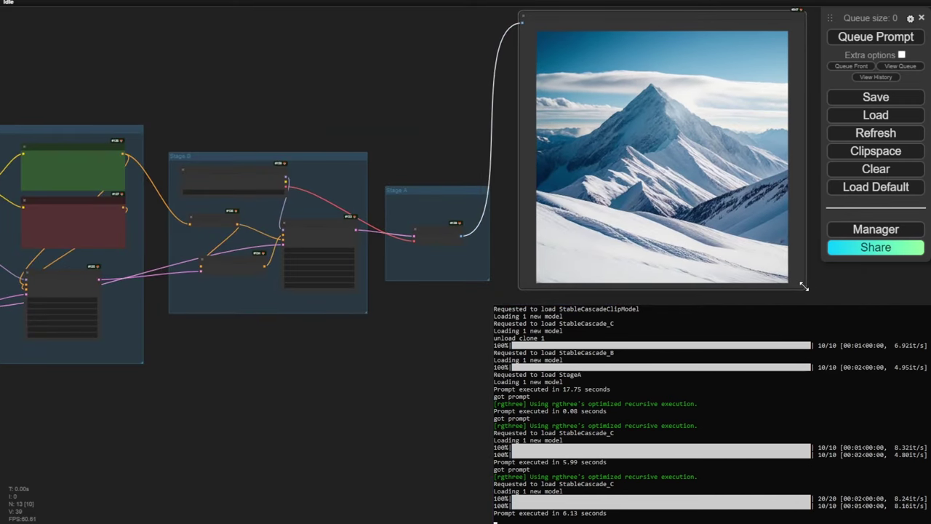
{"action": "left_click_drag", "start_coordinate": [800, 285], "coordinate": [783, 237]}
- Put the Stage A and Stage B groups at the top with Stage C below them
{"action": "left_click_drag", "start_coordinate": [436, 109], "coordinate": [463, 113]}
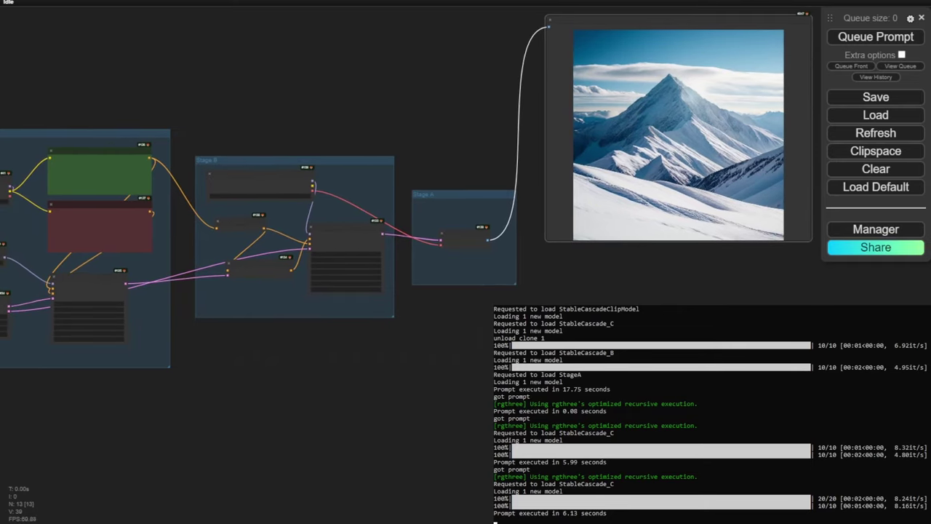
{"action": "left_click_drag", "start_coordinate": [471, 198], "coordinate": [480, 37]}
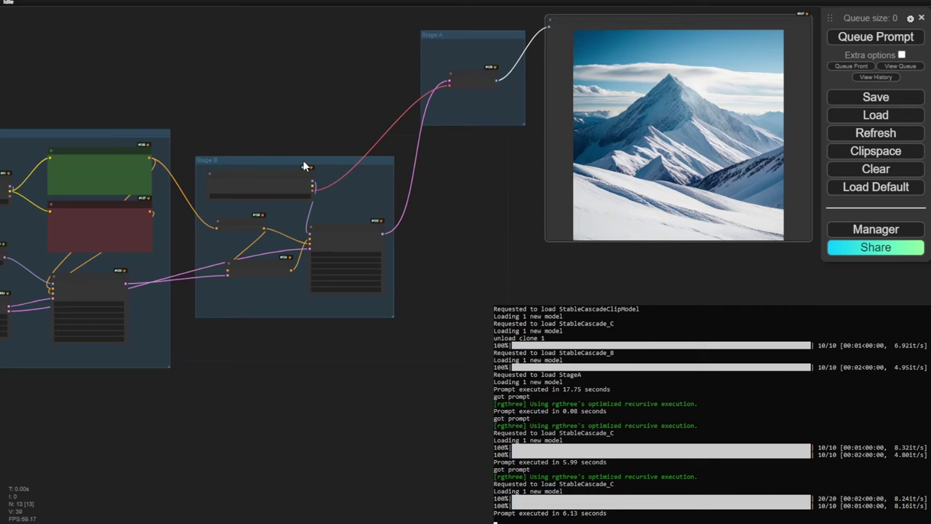
{"action": "left_click_drag", "start_coordinate": [304, 166], "coordinate": [318, 30]}
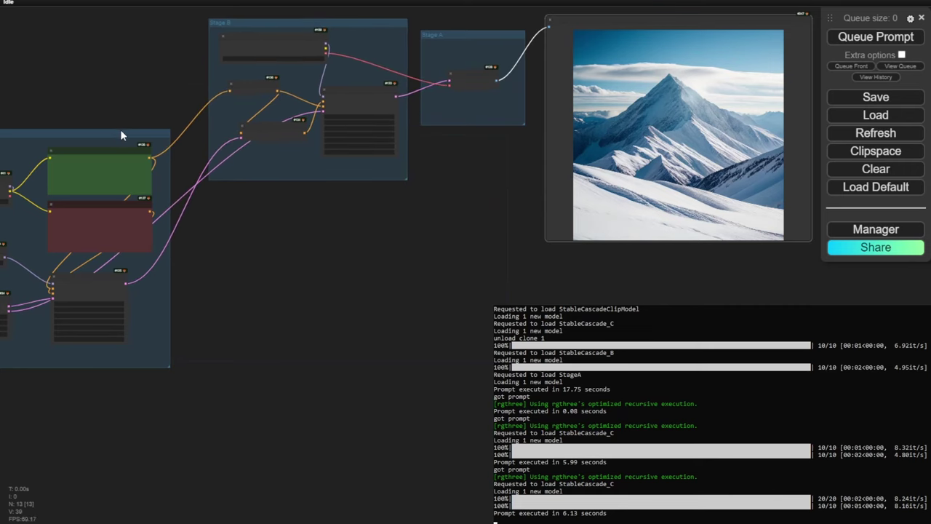
{"action": "left_click_drag", "start_coordinate": [122, 134], "coordinate": [251, 214]}
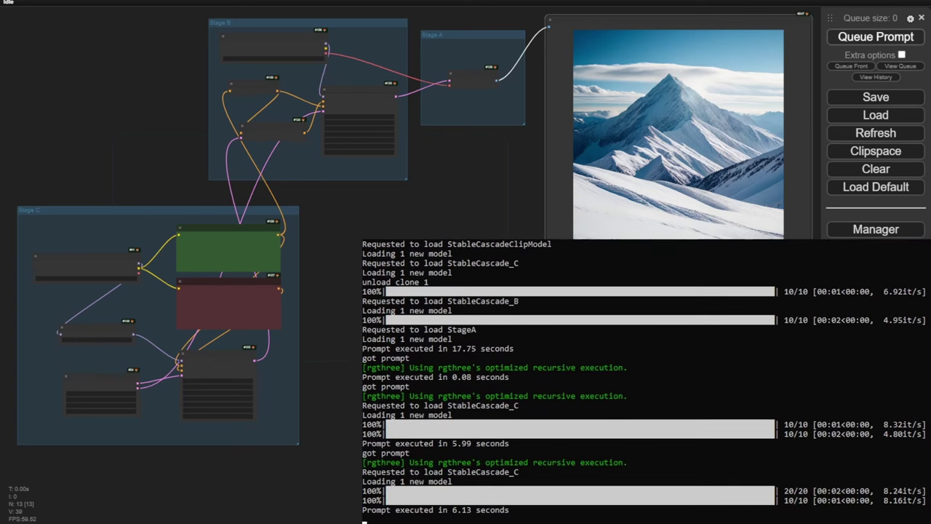
- Append ', bad guys behind' to the positive prompt and generate a new image
{"action": "left_click", "coordinate": [852, 39]}
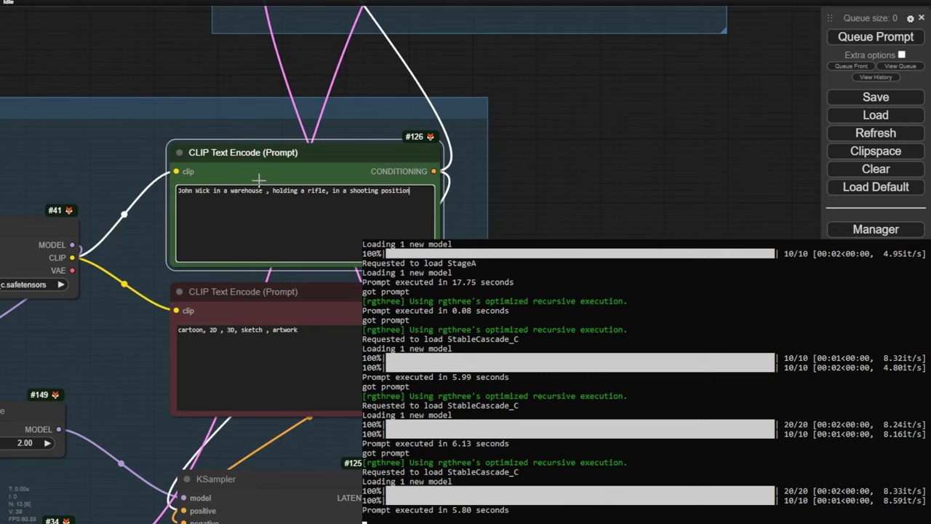
{"action": "type", "text": ", bad guys behind"}
{"action": "left_click", "coordinate": [887, 36]}
{"action": "scroll", "coordinate": [677, 166], "scroll_direction": "down", "scroll_amount": 4}
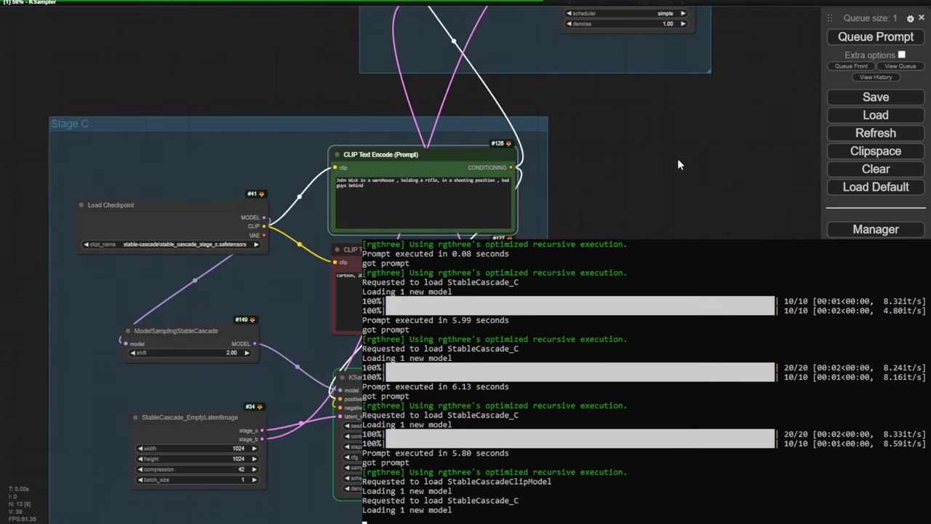
{"action": "scroll", "coordinate": [741, 174], "scroll_direction": "down", "scroll_amount": 3}
{"action": "left_click_drag", "start_coordinate": [742, 181], "coordinate": [453, 241]}
{"action": "scroll", "coordinate": [509, 207], "scroll_direction": "down", "scroll_amount": 2}
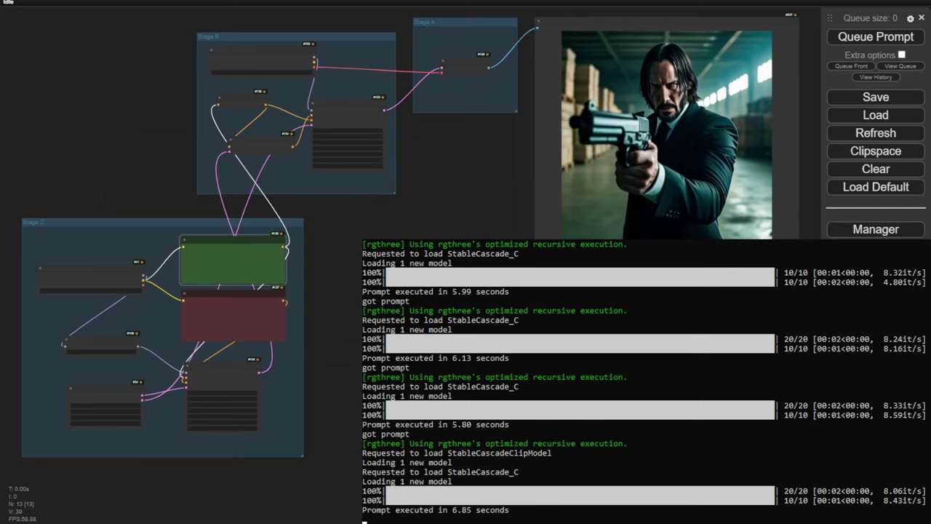
{"action": "scroll", "coordinate": [649, 132], "scroll_direction": "up", "scroll_amount": 6}
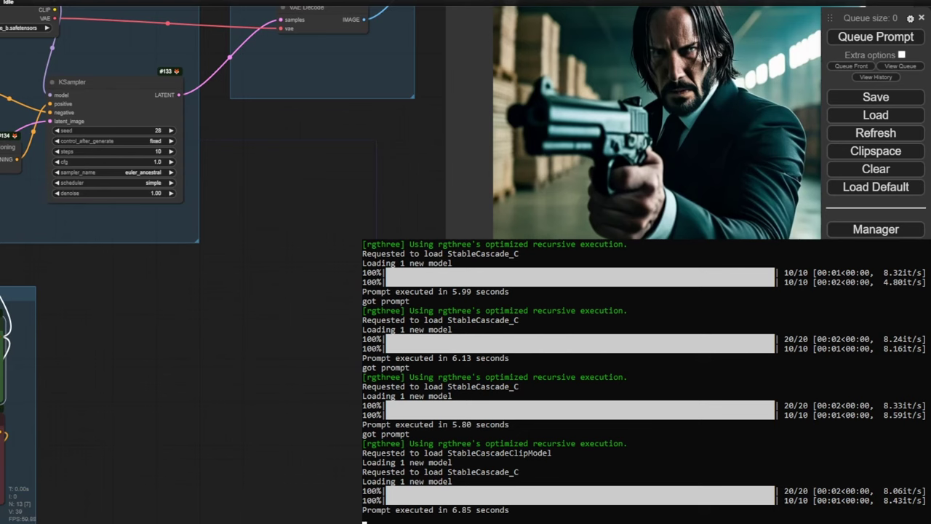
{"action": "scroll", "coordinate": [553, 182], "scroll_direction": "down", "scroll_amount": 7}
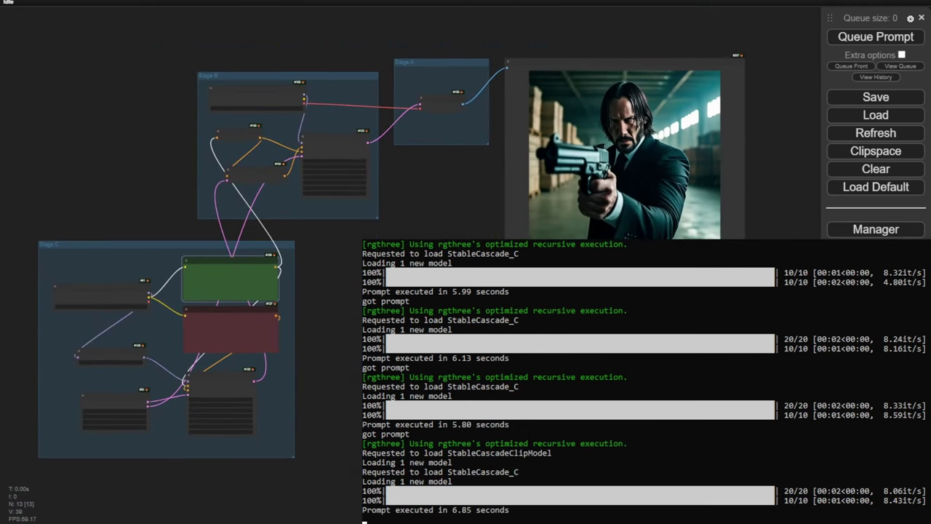
{"action": "scroll", "coordinate": [517, 189], "scroll_direction": "up", "scroll_amount": 3}
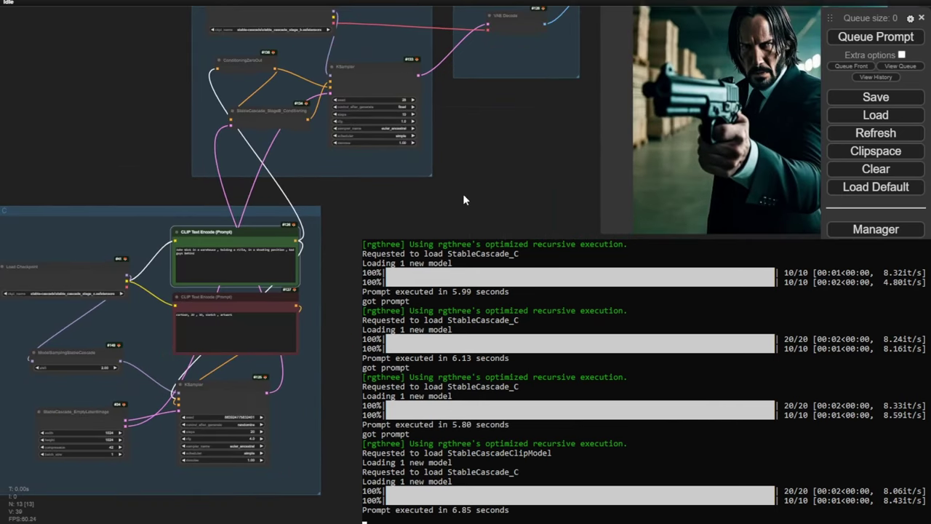
{"action": "scroll", "coordinate": [464, 193], "scroll_direction": "down", "scroll_amount": 1}
{"action": "left_click_drag", "start_coordinate": [510, 197], "coordinate": [368, 228]}
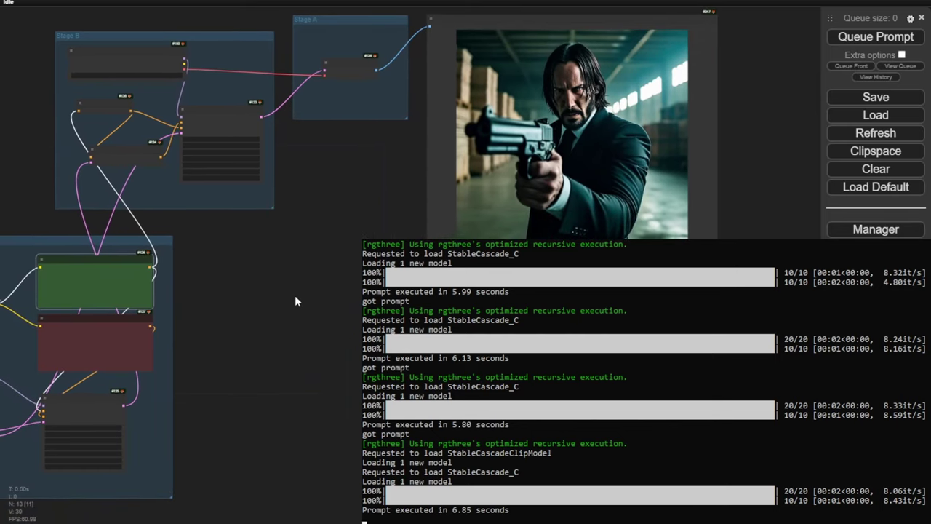
- Copy the 16:9 landscape size 3072x1728 from the Google Docs notes and return to ComfyUI
{"action": "key", "text": "alt+Tab"}
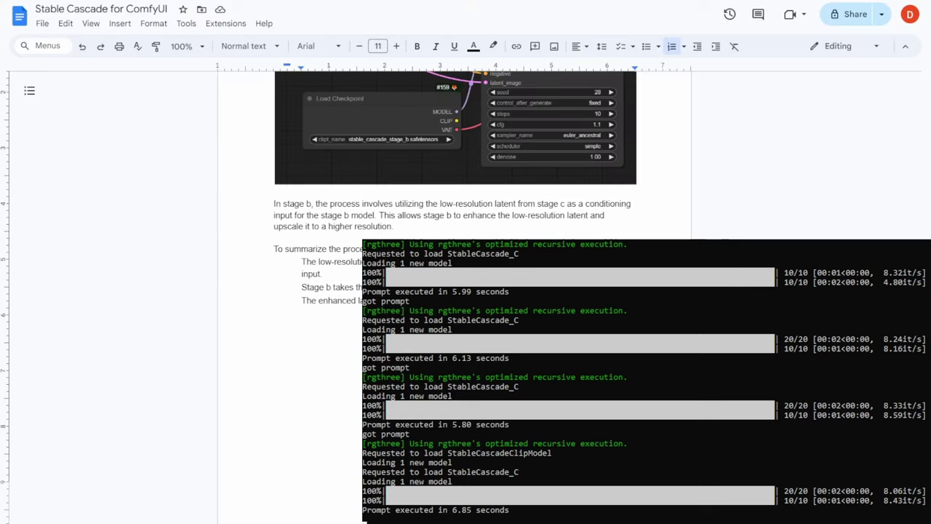
{"action": "scroll", "coordinate": [455, 291], "scroll_direction": "up", "scroll_amount": 10}
{"action": "scroll", "coordinate": [277, 306], "scroll_direction": "up", "scroll_amount": 4}
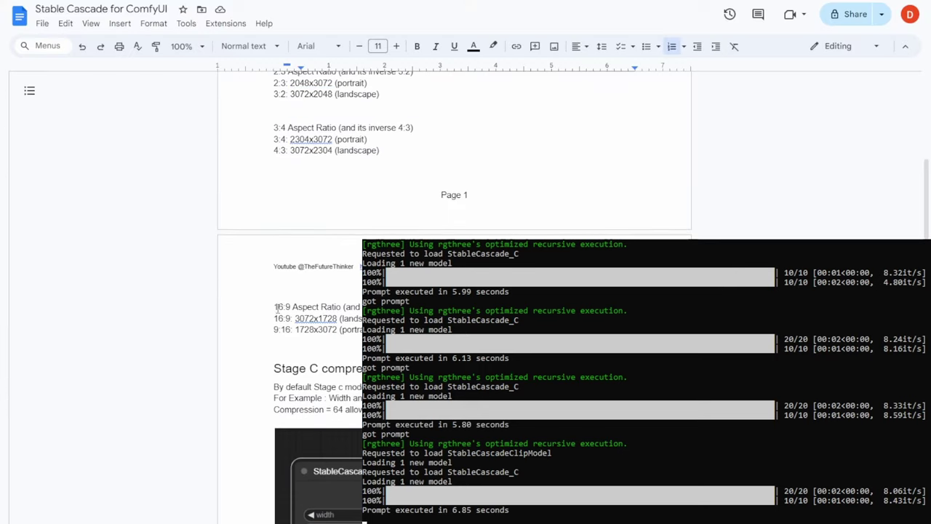
{"action": "left_click_drag", "start_coordinate": [275, 306], "coordinate": [367, 309]}
{"action": "scroll", "coordinate": [327, 219], "scroll_direction": "up", "scroll_amount": 1}
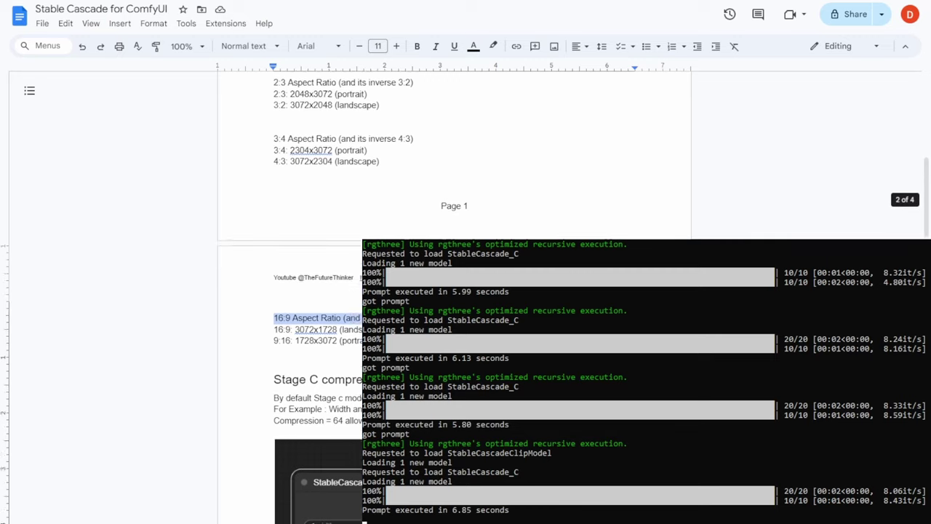
{"action": "scroll", "coordinate": [455, 291], "scroll_direction": "down", "scroll_amount": 1}
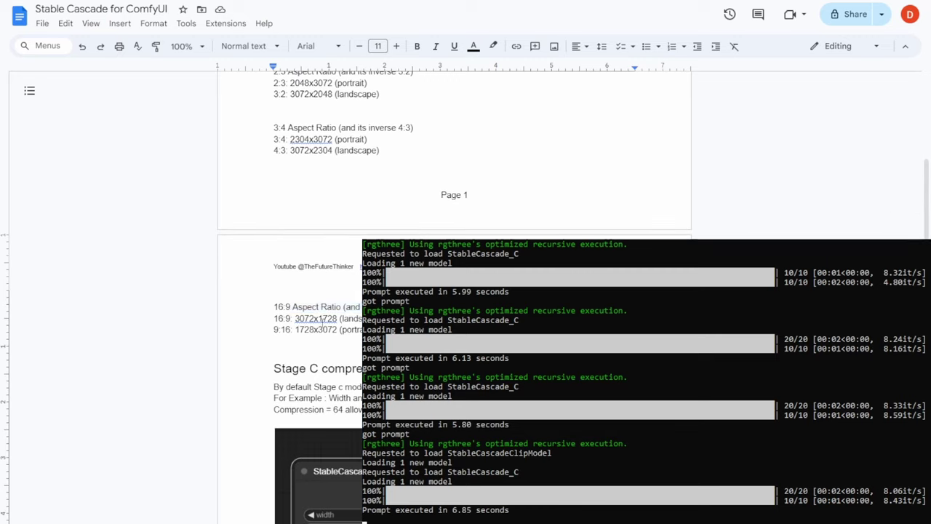
{"action": "left_click_drag", "start_coordinate": [294, 318], "coordinate": [338, 318]}
{"action": "key", "text": "ctrl+c"}
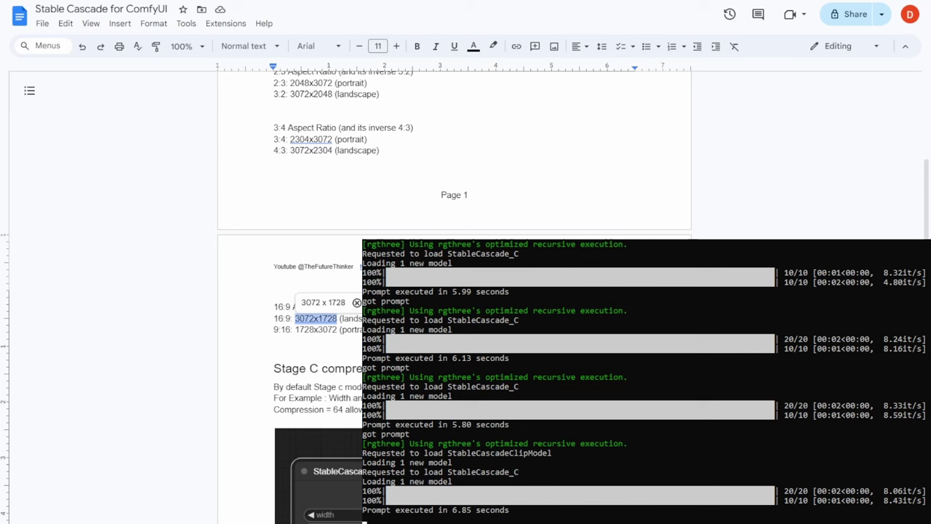
{"action": "key", "text": "alt+Tab"}
{"action": "scroll", "coordinate": [247, 346], "scroll_direction": "up", "scroll_amount": 5}
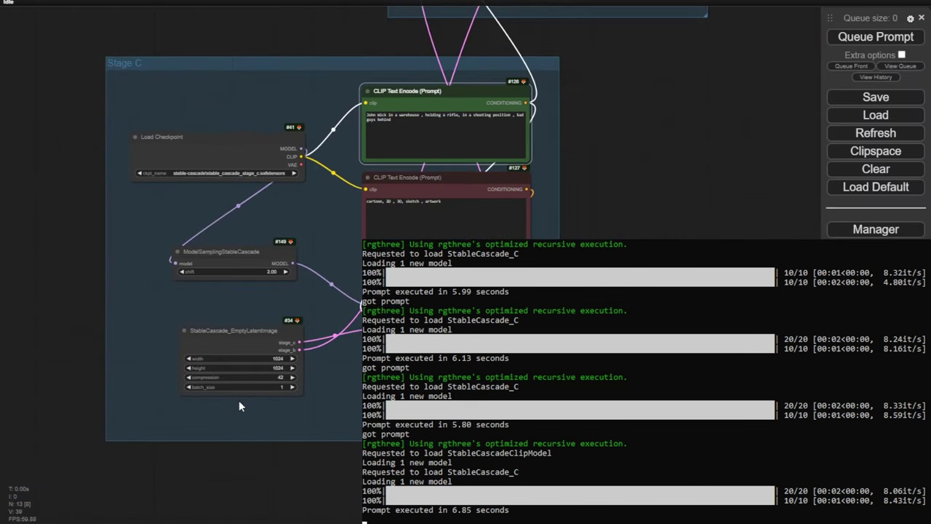
- Set the Stage C empty latent to width 3072 and height 1728
{"action": "scroll", "coordinate": [240, 404], "scroll_direction": "up", "scroll_amount": 3}
{"action": "left_click", "coordinate": [264, 338]}
{"action": "key", "text": "ctrl+v"}
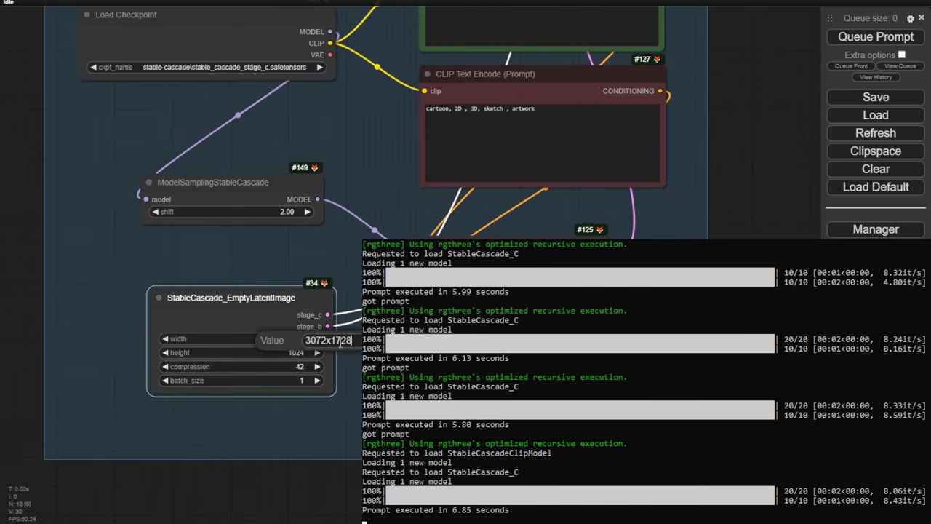
{"action": "left_click_drag", "start_coordinate": [352, 341], "coordinate": [331, 340]}
{"action": "key", "text": "BackSpace"}
{"action": "key", "text": "BackSpace"}
{"action": "key", "text": "Return"}
{"action": "left_click", "coordinate": [283, 353]}
{"action": "type", "text": "1728"}
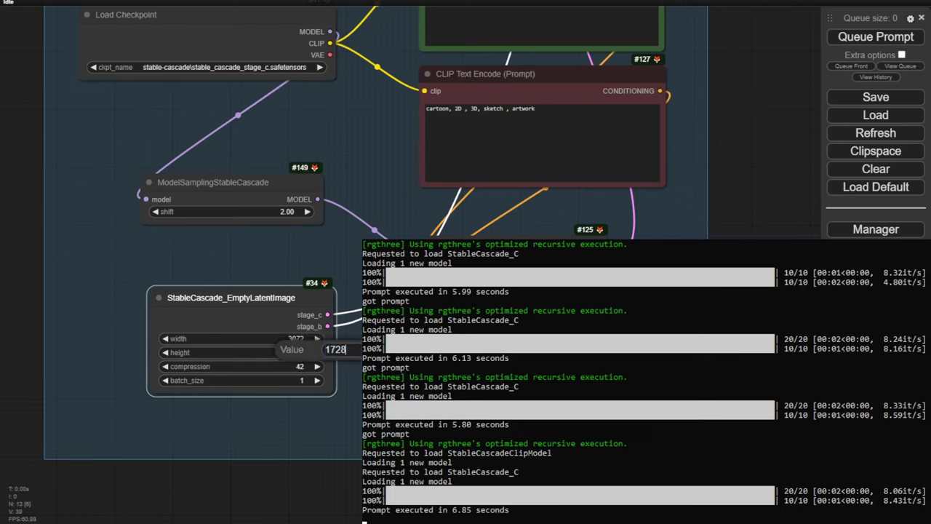
{"action": "key", "text": "Return"}
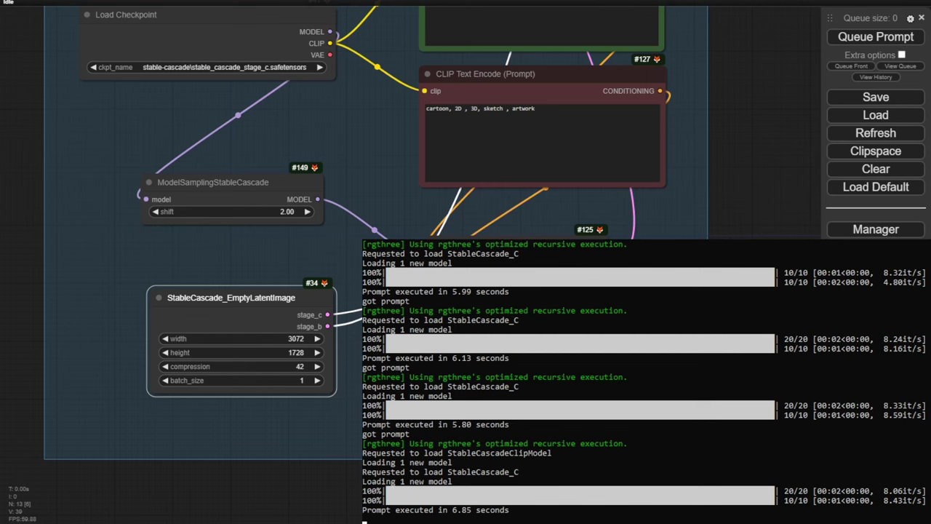
- Queue the workflow to generate the widescreen warehouse image and follow it through Stages A and B
{"action": "left_click", "coordinate": [862, 36]}
{"action": "scroll", "coordinate": [753, 219], "scroll_direction": "down", "scroll_amount": 5}
{"action": "scroll", "coordinate": [752, 218], "scroll_direction": "down", "scroll_amount": 2}
{"action": "left_click_drag", "start_coordinate": [752, 219], "coordinate": [301, 369]}
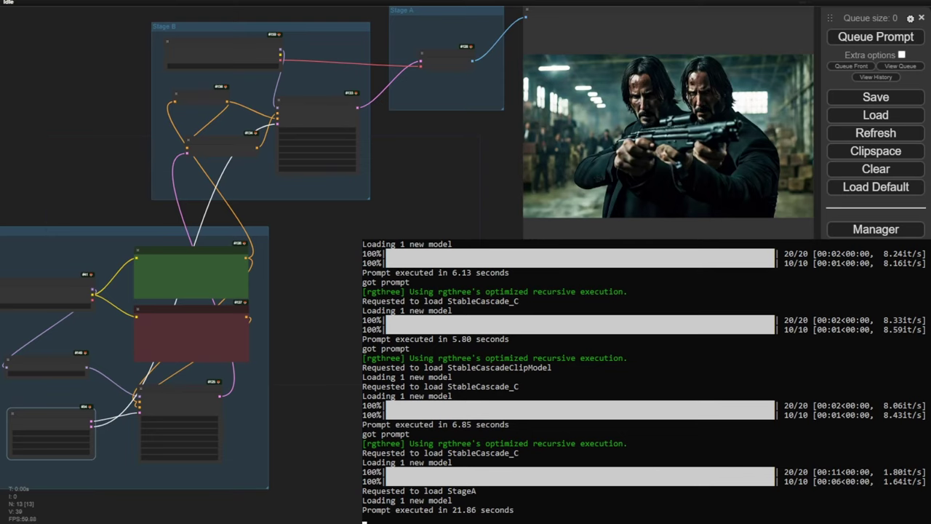
- Inspect the widescreen preview, then rerun the workflow for a new warehouse image
{"action": "left_click_drag", "start_coordinate": [478, 155], "coordinate": [288, 190]}
{"action": "scroll", "coordinate": [544, 173], "scroll_direction": "up", "scroll_amount": 4}
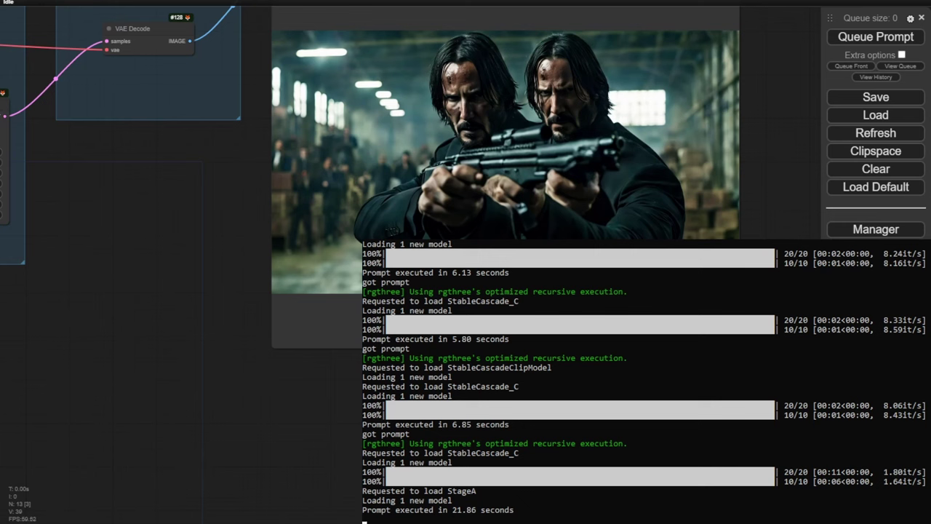
{"action": "scroll", "coordinate": [821, 67], "scroll_direction": "down", "scroll_amount": 3}
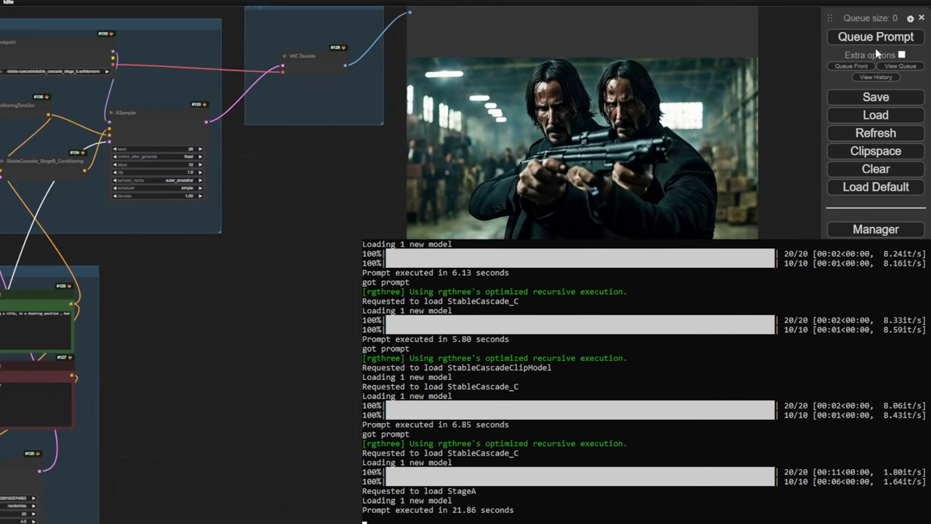
{"action": "left_click", "coordinate": [877, 38]}
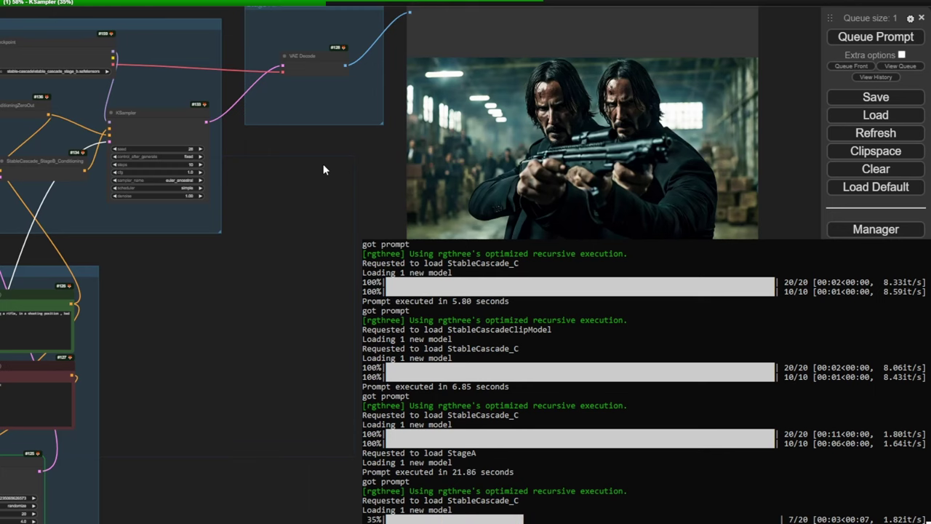
{"action": "scroll", "coordinate": [323, 163], "scroll_direction": "down", "scroll_amount": 3}
{"action": "scroll", "coordinate": [323, 175], "scroll_direction": "up", "scroll_amount": 5}
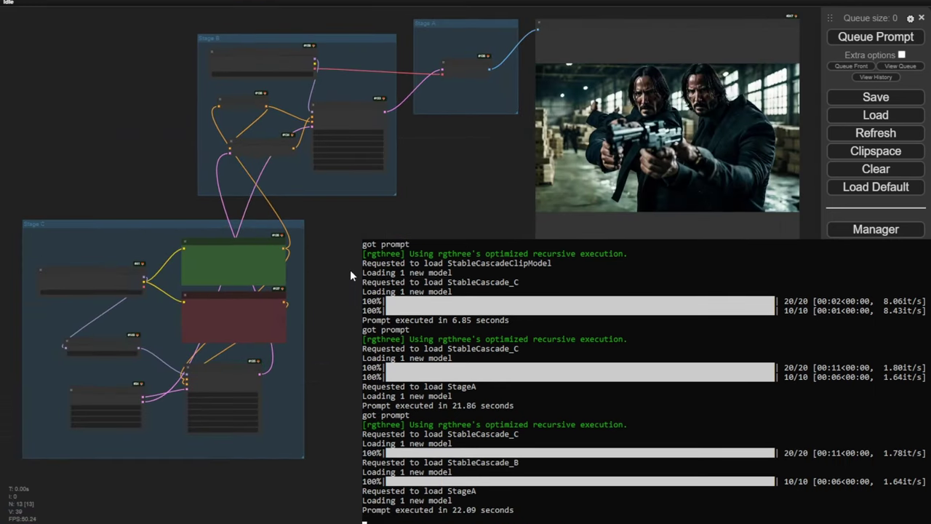
- Replace the positive prompt text with 'forest landscape view'
{"action": "scroll", "coordinate": [311, 298], "scroll_direction": "up", "scroll_amount": 2}
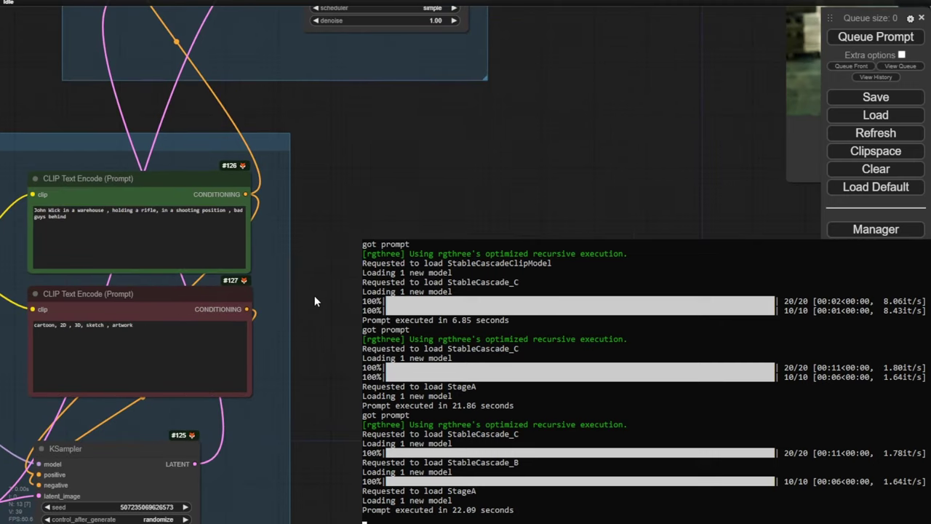
{"action": "left_click_drag", "start_coordinate": [315, 295], "coordinate": [525, 295]}
{"action": "left_click_drag", "start_coordinate": [306, 218], "coordinate": [240, 203]}
{"action": "left_click", "coordinate": [267, 189]}
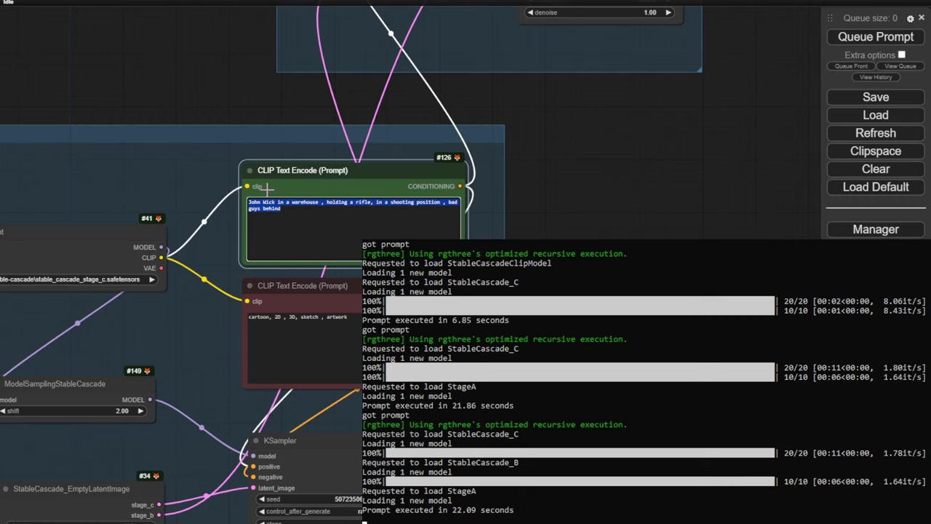
{"action": "type", "text": "forest la"}
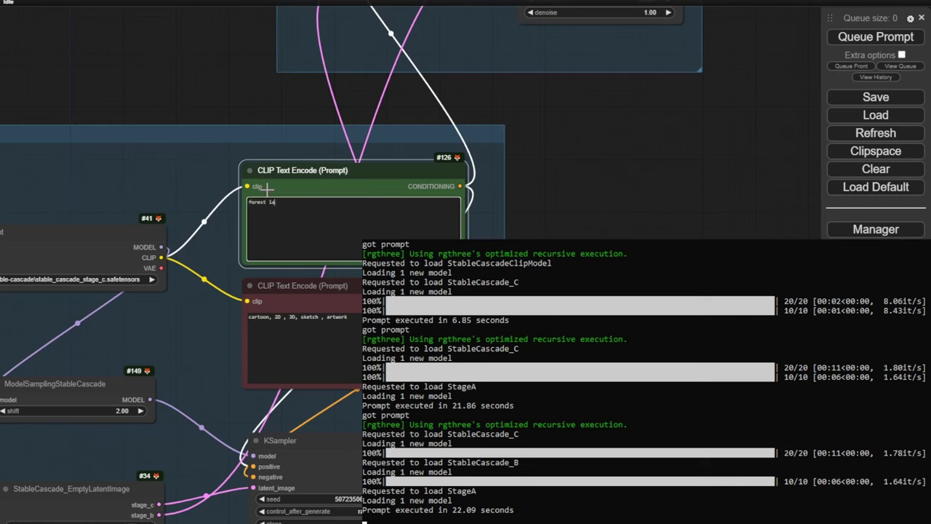
{"action": "type", "text": "ndscape view"}
- Queue the workflow and watch the forest landscape image generate in the preview
{"action": "left_click", "coordinate": [891, 36]}
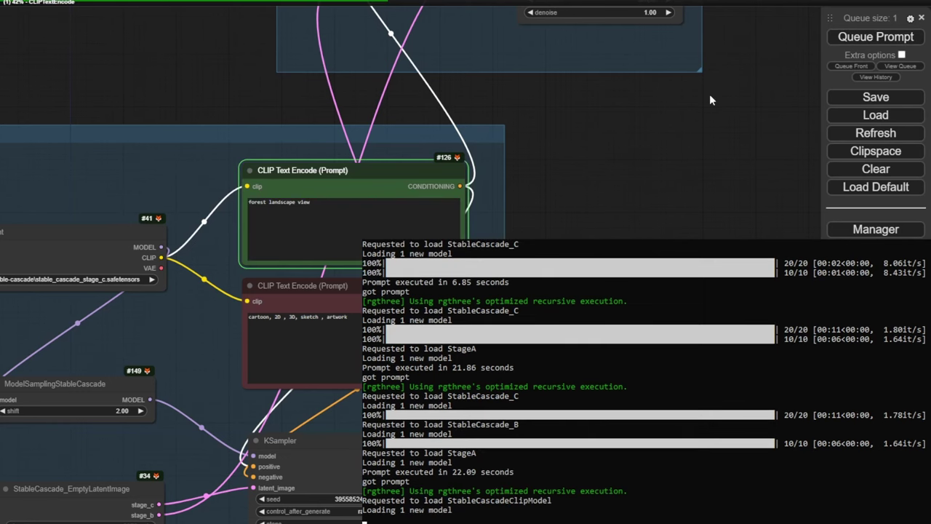
{"action": "scroll", "coordinate": [707, 96], "scroll_direction": "down", "scroll_amount": 3}
{"action": "scroll", "coordinate": [691, 129], "scroll_direction": "down", "scroll_amount": 2}
{"action": "left_click_drag", "start_coordinate": [717, 129], "coordinate": [432, 210]}
{"action": "scroll", "coordinate": [354, 229], "scroll_direction": "down", "scroll_amount": 2}
{"action": "scroll", "coordinate": [360, 229], "scroll_direction": "down", "scroll_amount": 1}
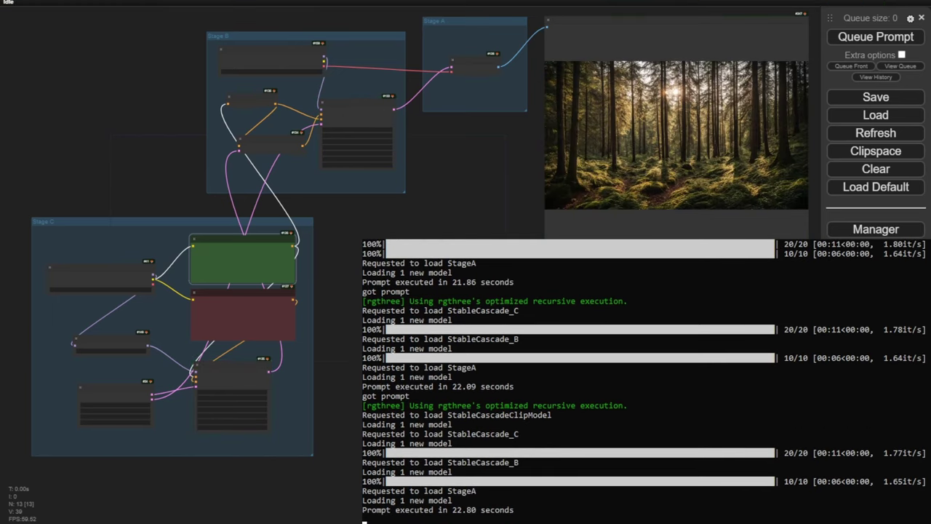
- Zoom in on the sunlit forest image, then switch over to the Google Docs notes
{"action": "scroll", "coordinate": [486, 208], "scroll_direction": "up", "scroll_amount": 6}
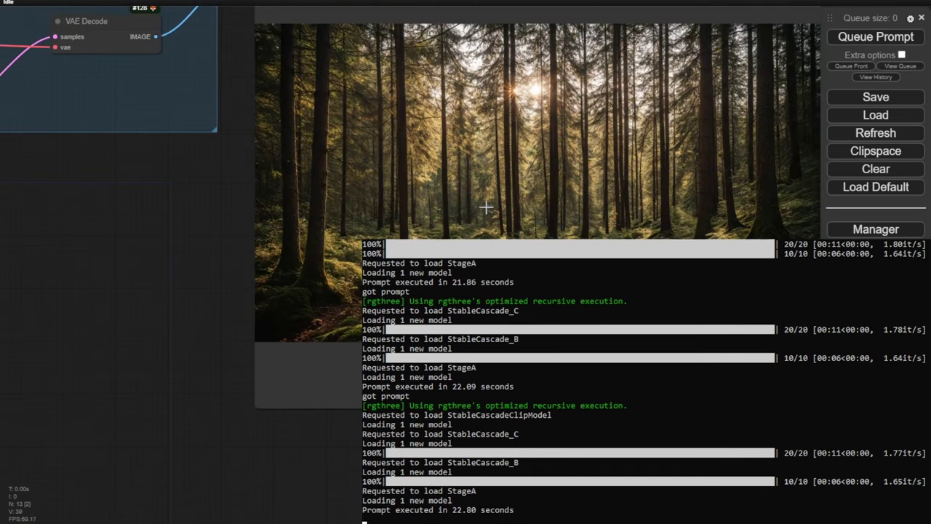
{"action": "left_click_drag", "start_coordinate": [170, 212], "coordinate": [89, 265]}
{"action": "scroll", "coordinate": [91, 271], "scroll_direction": "up", "scroll_amount": 1}
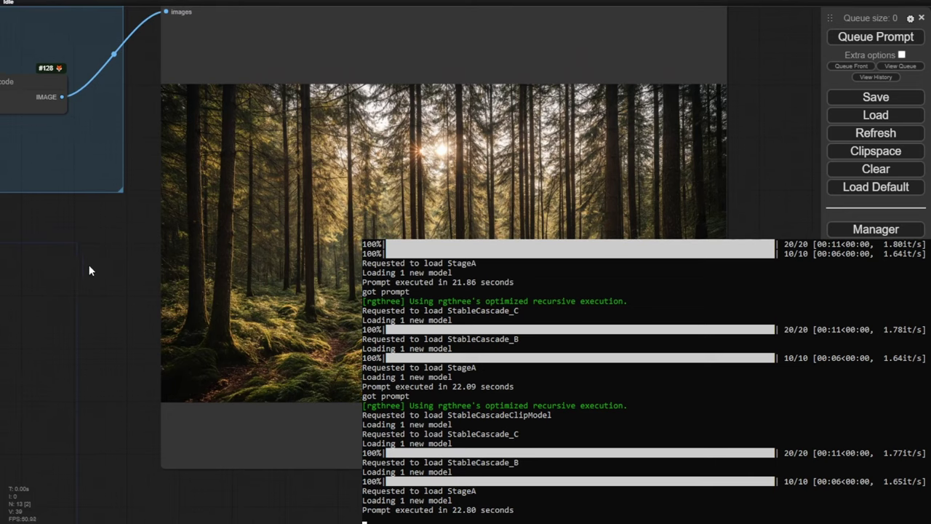
{"action": "scroll", "coordinate": [187, 219], "scroll_direction": "up", "scroll_amount": 3}
{"action": "left_click_drag", "start_coordinate": [118, 216], "coordinate": [11, 233]}
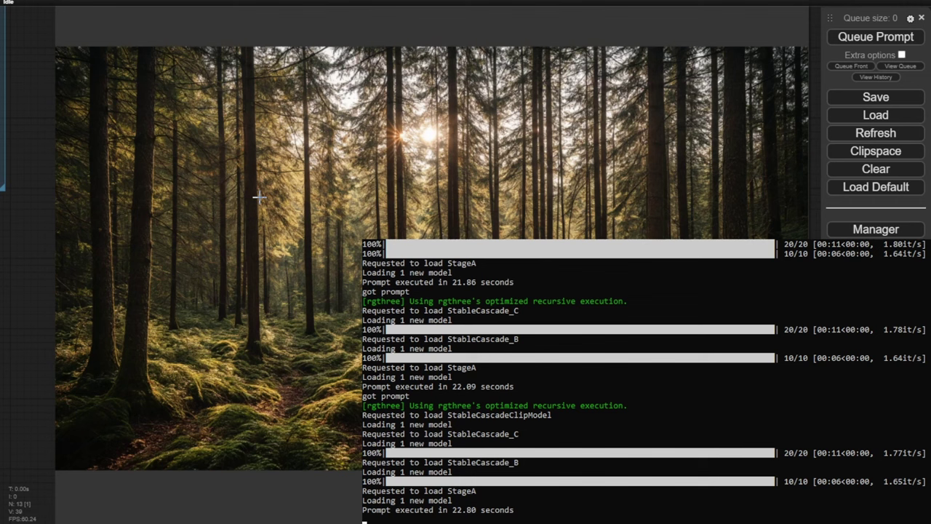
{"action": "key", "text": "ctrl+Tab"}
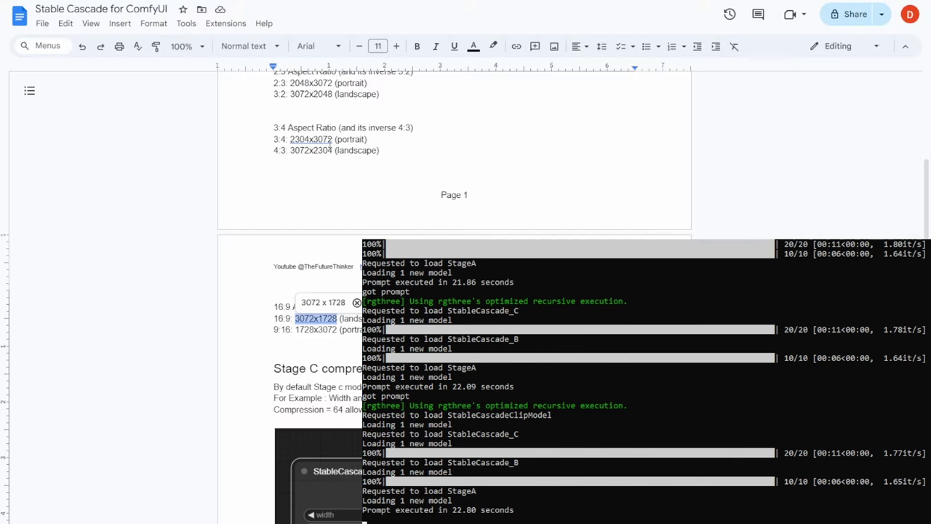
- Copy the 1728x3072 portrait size from the notes and return to the ComfyUI graph
{"action": "left_click", "coordinate": [326, 331]}
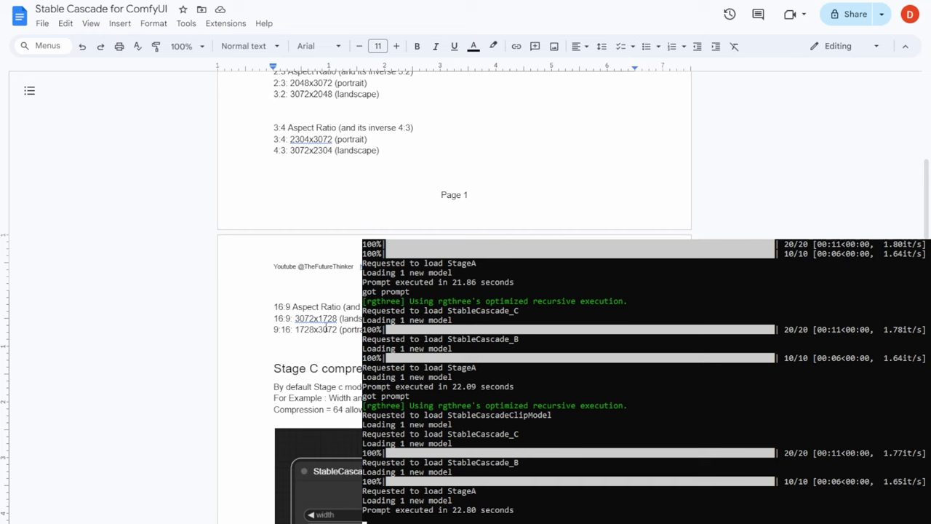
{"action": "left_click_drag", "start_coordinate": [296, 331], "coordinate": [337, 330]}
{"action": "key", "text": "ctrl+Tab"}
{"action": "left_click_drag", "start_coordinate": [351, 391], "coordinate": [449, 365]}
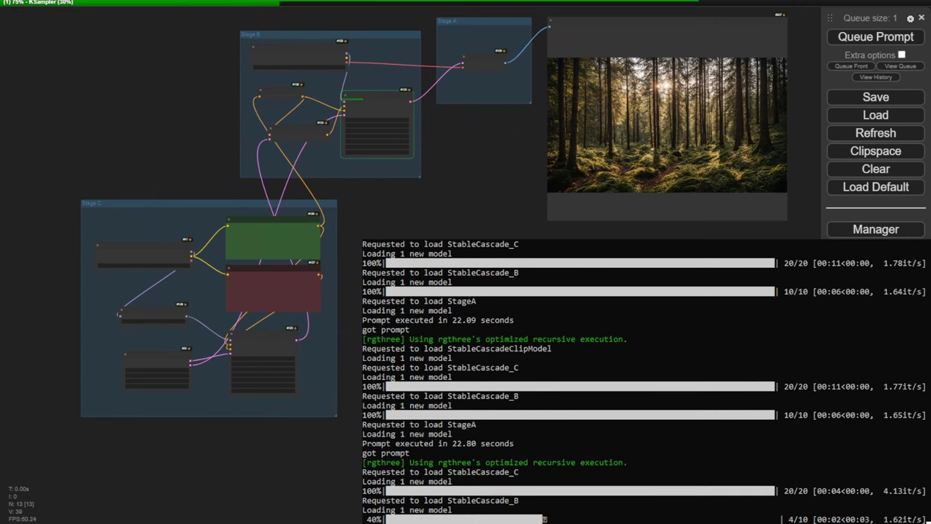
- Pan and zoom onto the Preview Image node to inspect the tall portrait forest image
{"action": "scroll", "coordinate": [524, 295], "scroll_direction": "up", "scroll_amount": 1}
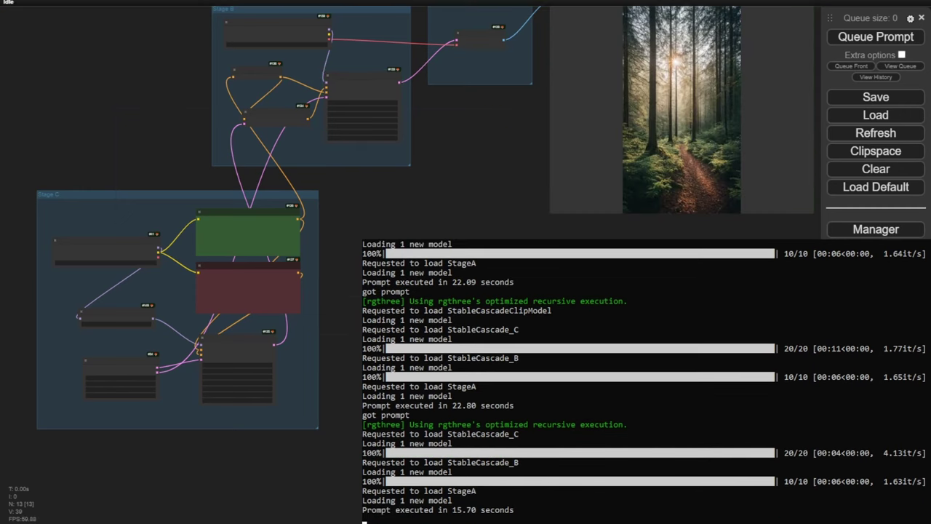
{"action": "left_click_drag", "start_coordinate": [681, 206], "coordinate": [675, 229]}
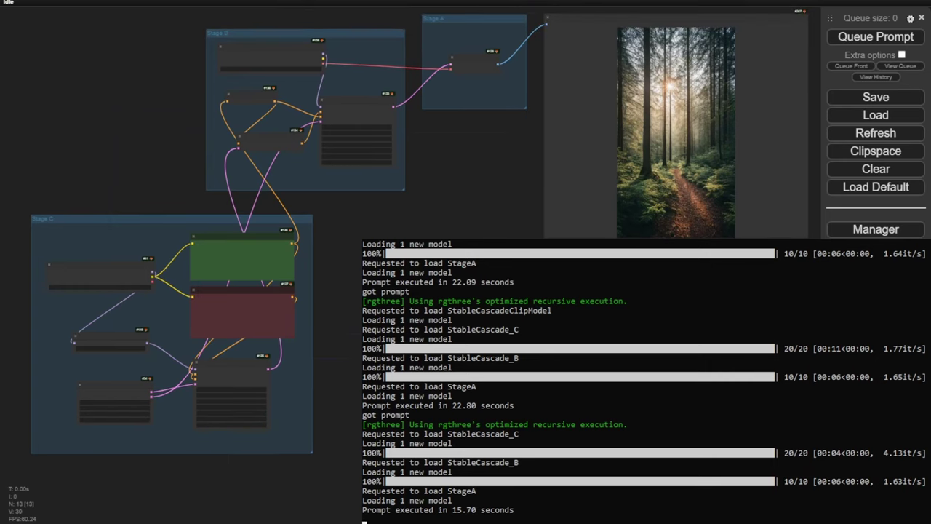
{"action": "scroll", "coordinate": [784, 158], "scroll_direction": "up", "scroll_amount": 4}
{"action": "left_click_drag", "start_coordinate": [783, 159], "coordinate": [711, 159]}
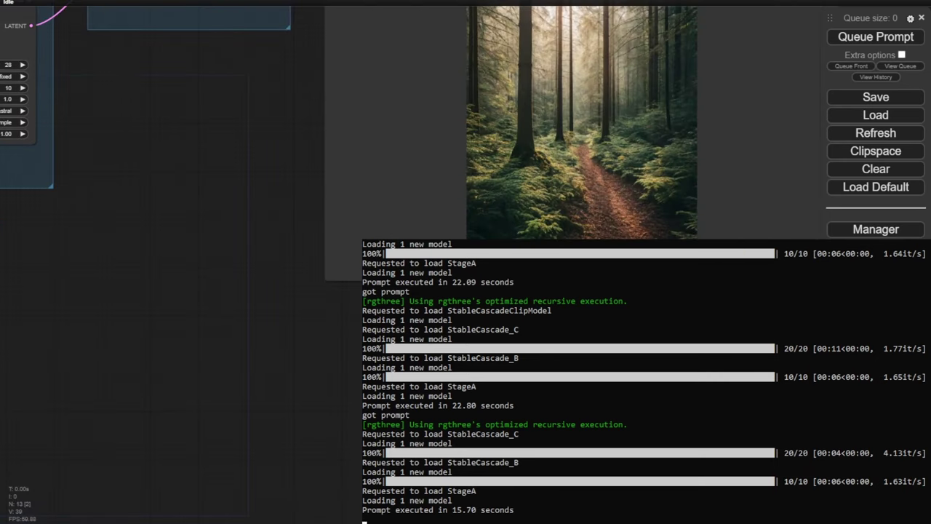
{"action": "scroll", "coordinate": [710, 159], "scroll_direction": "up", "scroll_amount": 2}
{"action": "scroll", "coordinate": [629, 341], "scroll_direction": "up", "scroll_amount": 2}
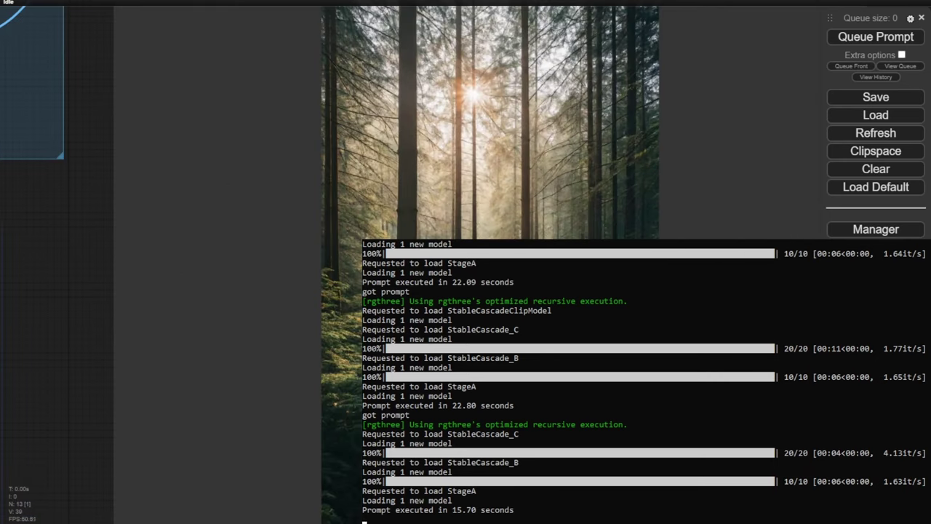
{"action": "scroll", "coordinate": [670, 238], "scroll_direction": "down", "scroll_amount": 1}
{"action": "scroll", "coordinate": [513, 72], "scroll_direction": "down", "scroll_amount": 2}
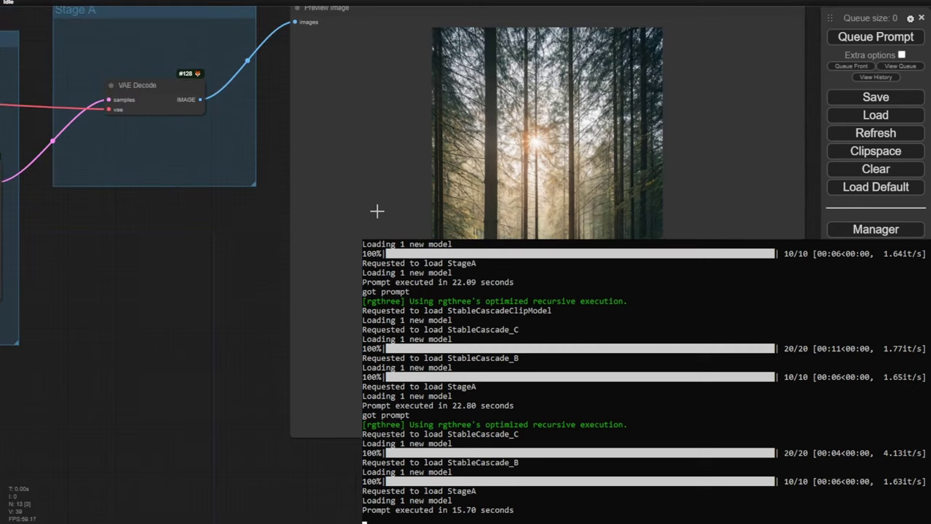
{"action": "left_click", "coordinate": [476, 75]}
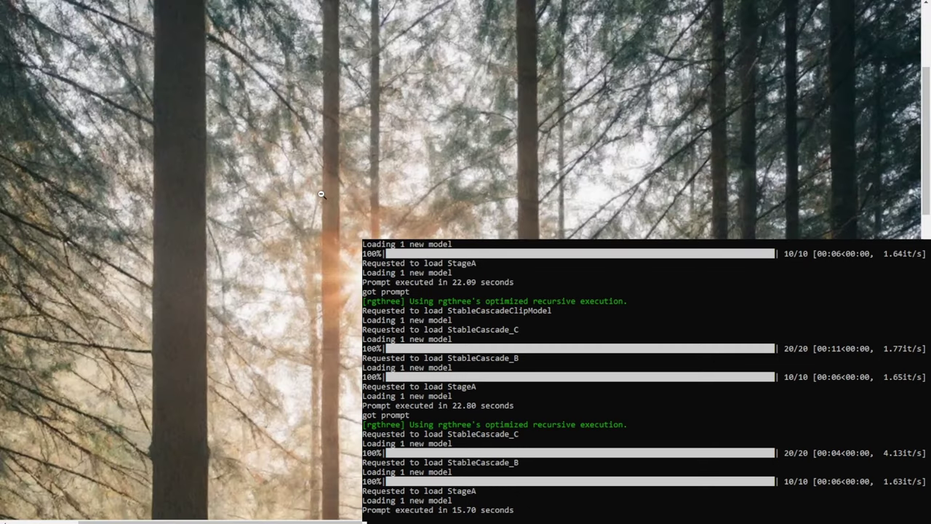
{"action": "key", "text": "Right"}
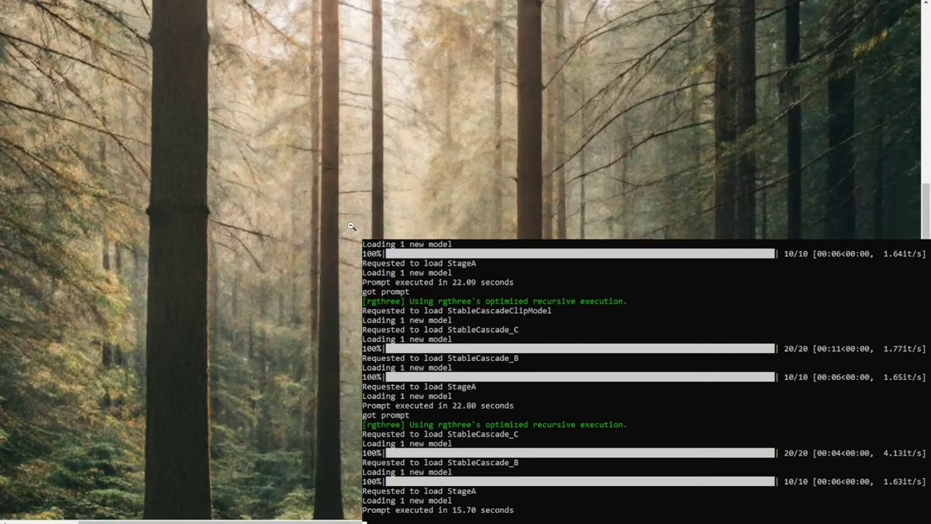
{"action": "left_click", "coordinate": [351, 227]}
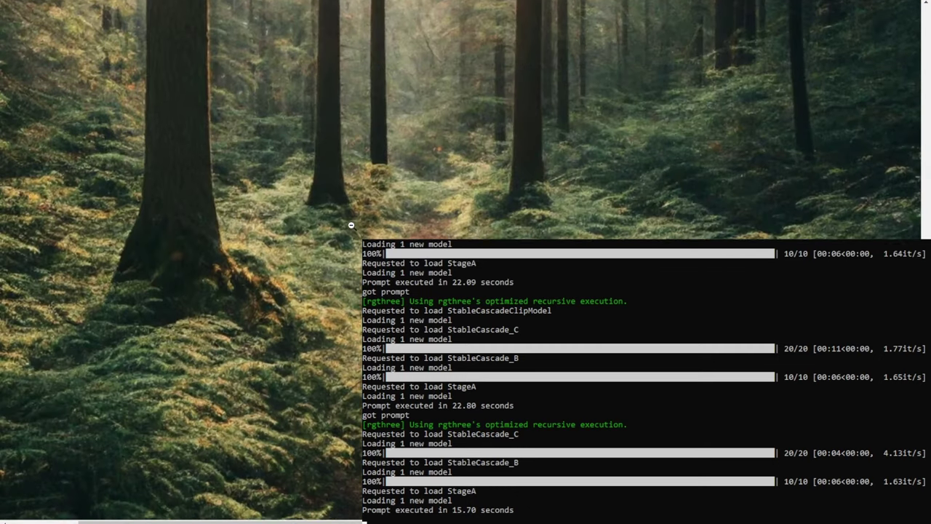
{"action": "scroll", "coordinate": [351, 225], "scroll_direction": "down", "scroll_amount": 5}
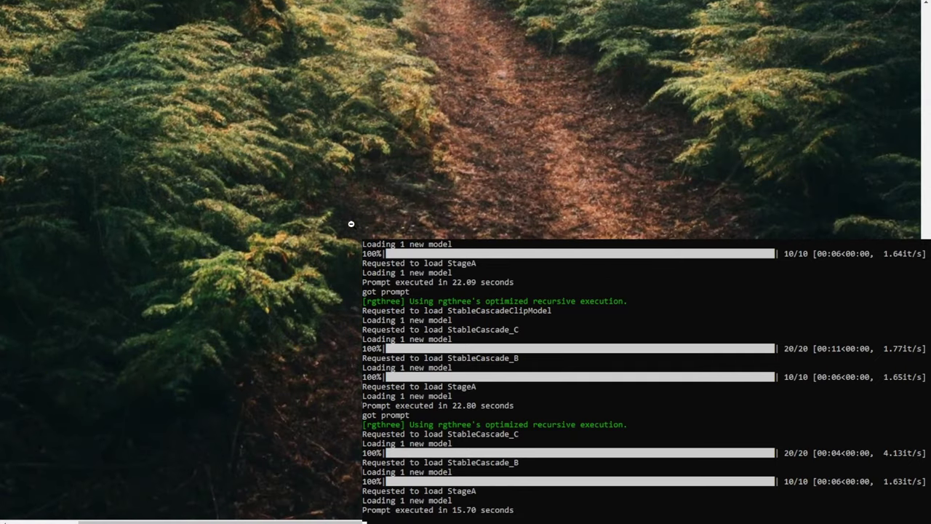
{"action": "key", "text": "Right"}
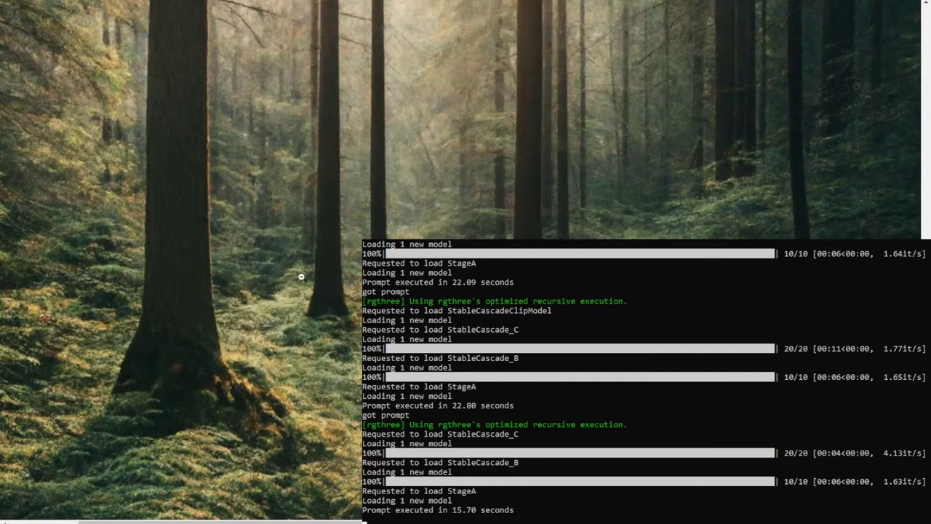
{"action": "key", "text": "Right"}
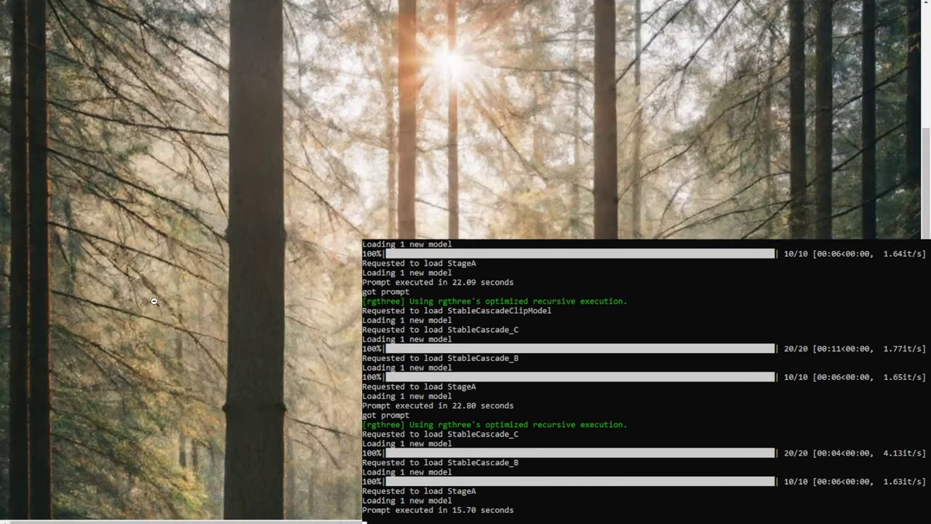
{"action": "key", "text": "Right"}
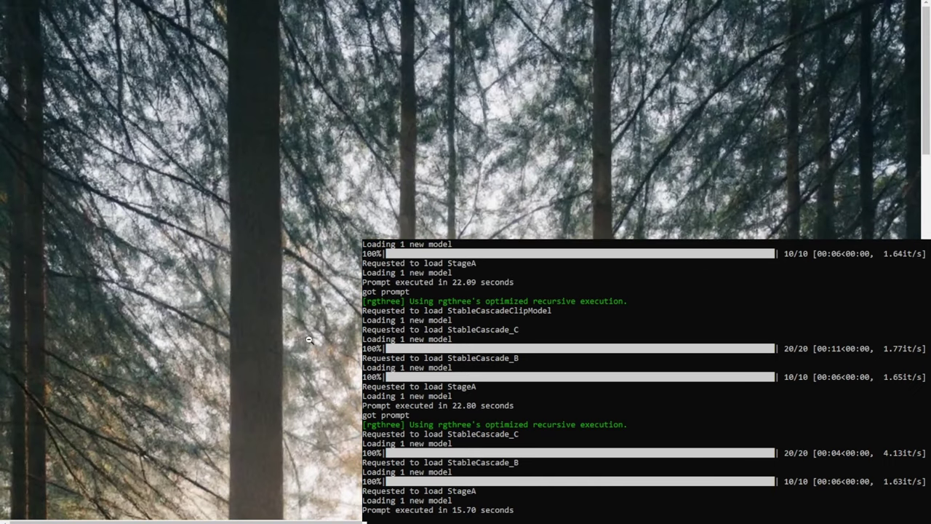
{"action": "left_click", "coordinate": [311, 339]}
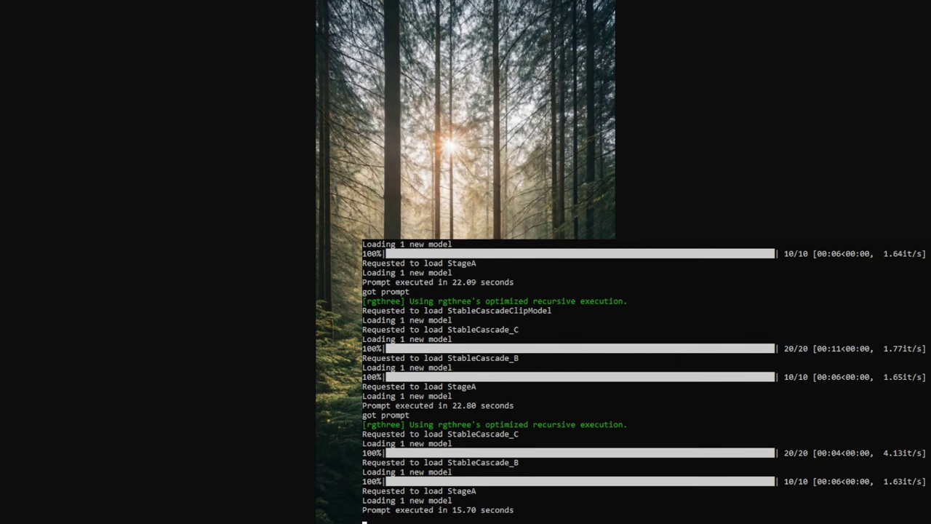
{"action": "key", "text": "Escape"}
- Pan and zoom out across the graph to view the surrounding nodes
{"action": "scroll", "coordinate": [357, 132], "scroll_direction": "down", "scroll_amount": 5}
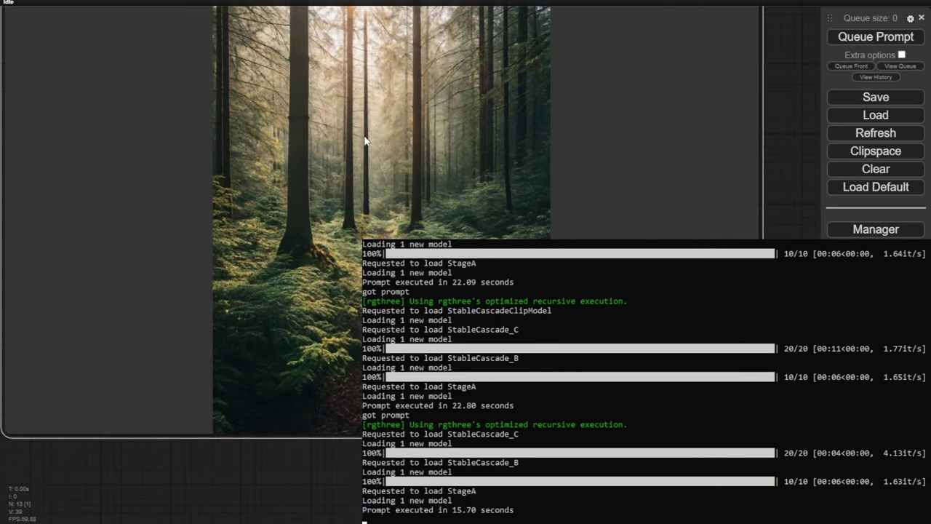
{"action": "left_click_drag", "start_coordinate": [121, 266], "coordinate": [510, 162]}
{"action": "scroll", "coordinate": [384, 241], "scroll_direction": "down", "scroll_amount": 3}
{"action": "scroll", "coordinate": [465, 185], "scroll_direction": "down", "scroll_amount": 2}
{"action": "scroll", "coordinate": [518, 180], "scroll_direction": "down", "scroll_amount": 1}
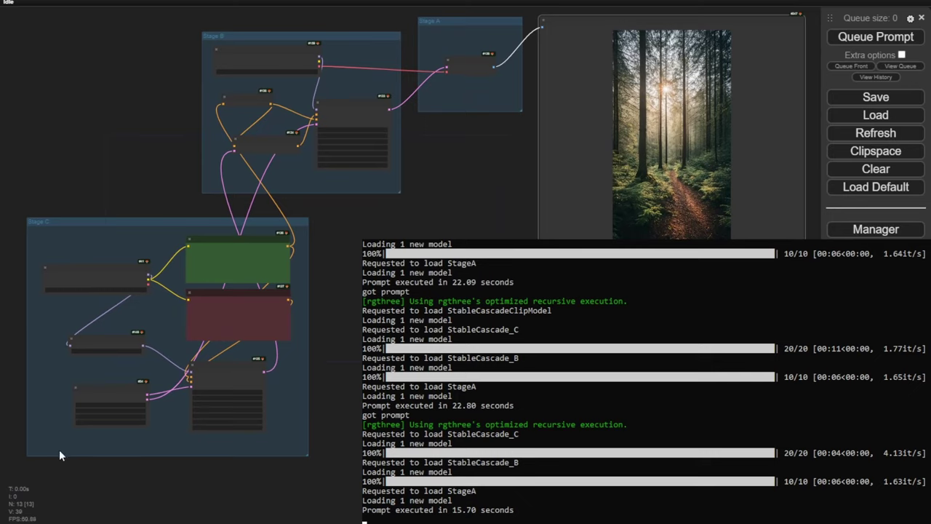
- Bring the browser in front of the console and frame the Stage C prompt nodes
{"action": "key", "text": "alt+Tab"}
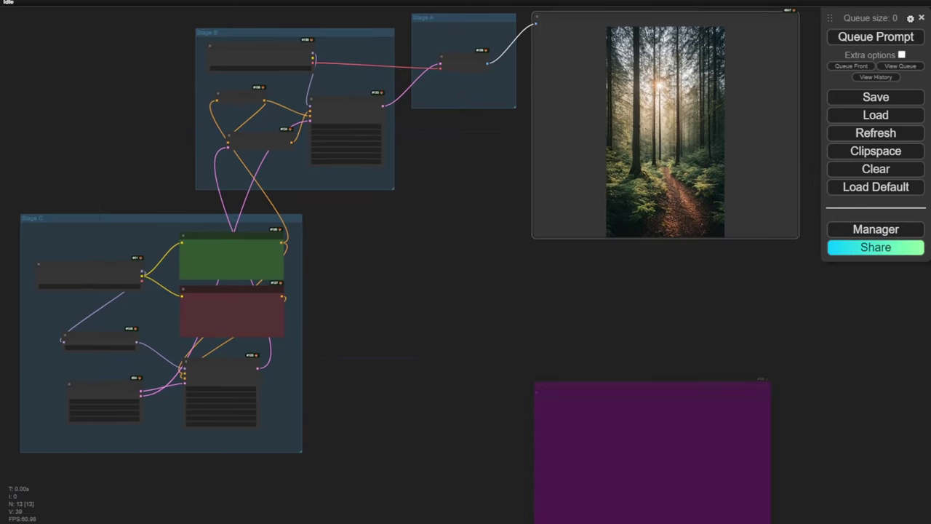
{"action": "left_click", "coordinate": [495, 254]}
{"action": "left_click_drag", "start_coordinate": [452, 241], "coordinate": [544, 327]}
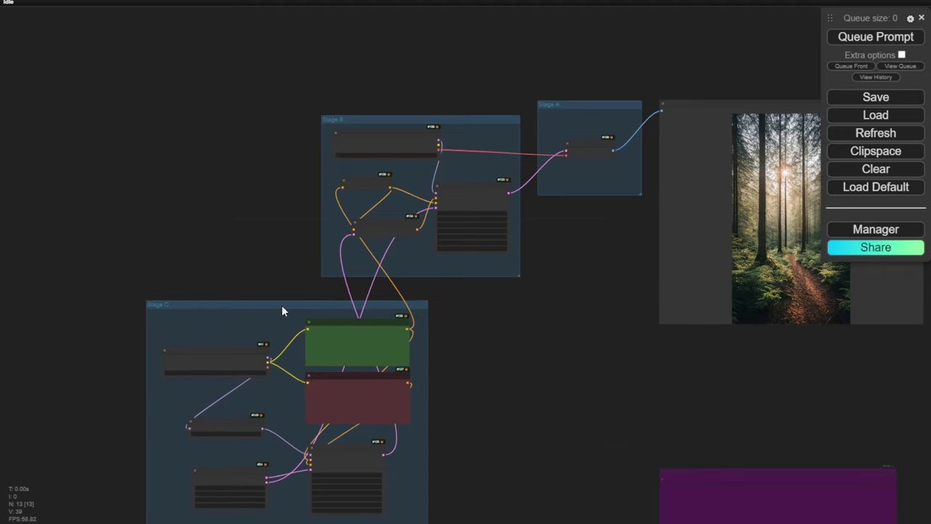
{"action": "left_click_drag", "start_coordinate": [280, 312], "coordinate": [152, 238]}
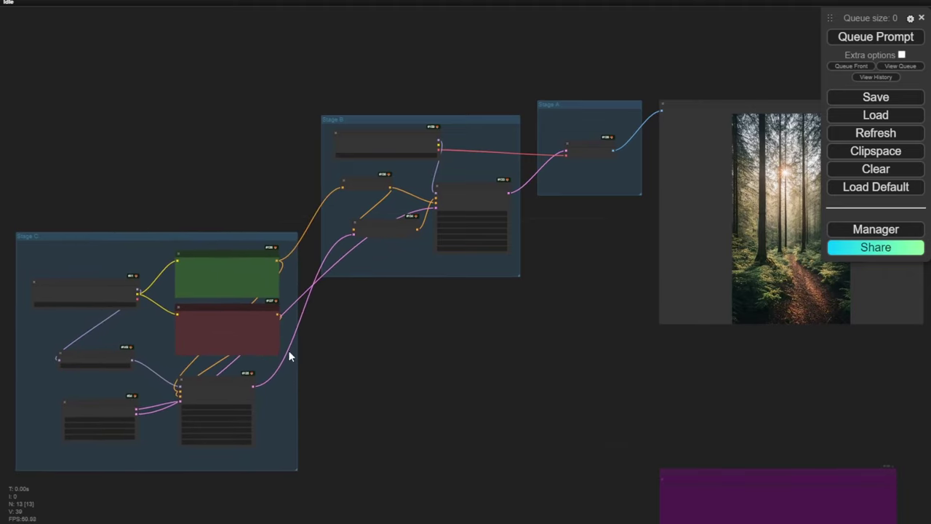
{"action": "left_click_drag", "start_coordinate": [335, 339], "coordinate": [365, 326]}
{"action": "left_click_drag", "start_coordinate": [285, 238], "coordinate": [457, 294]}
{"action": "left_click_drag", "start_coordinate": [642, 309], "coordinate": [487, 258]}
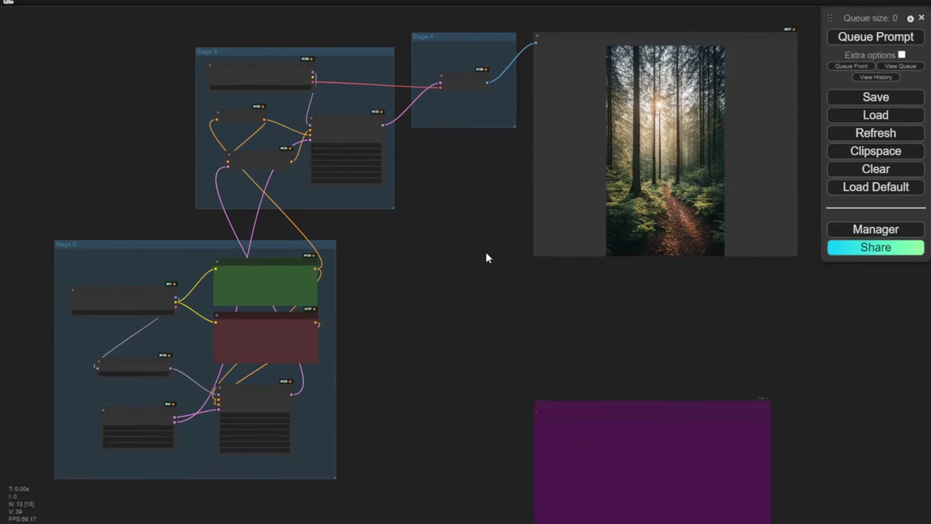
{"action": "scroll", "coordinate": [408, 285], "scroll_direction": "up", "scroll_amount": 10}
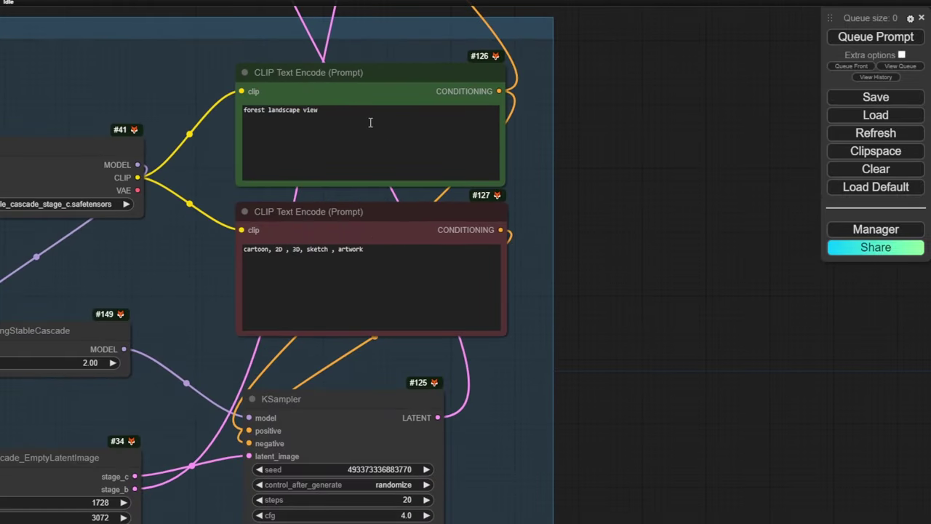
- Replace the positive prompt with 'a cute cat sitting on a sofa, behind is a window, outside of the window'
{"action": "left_click_drag", "start_coordinate": [369, 121], "coordinate": [224, 109]}
{"action": "type", "text": "a cute cat"}
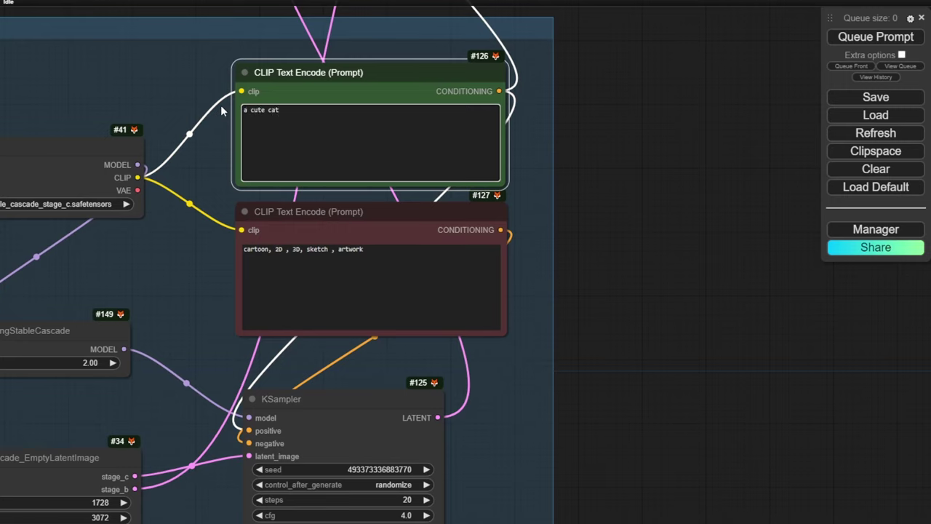
{"action": "type", "text": " sitting on a sofa, behind is a window, outside of the window are snowing"}
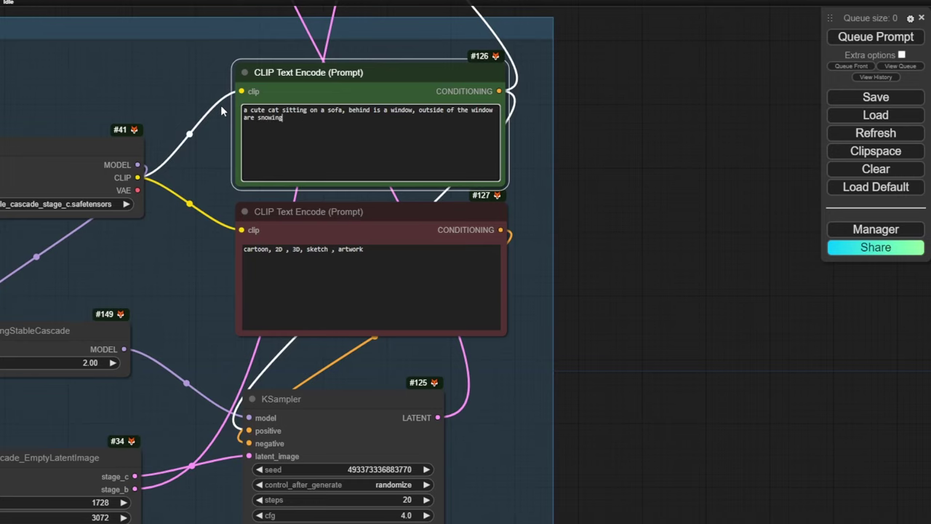
- Queue the cat prompt and pan to watch the preview while it generates
{"action": "left_click", "coordinate": [874, 40]}
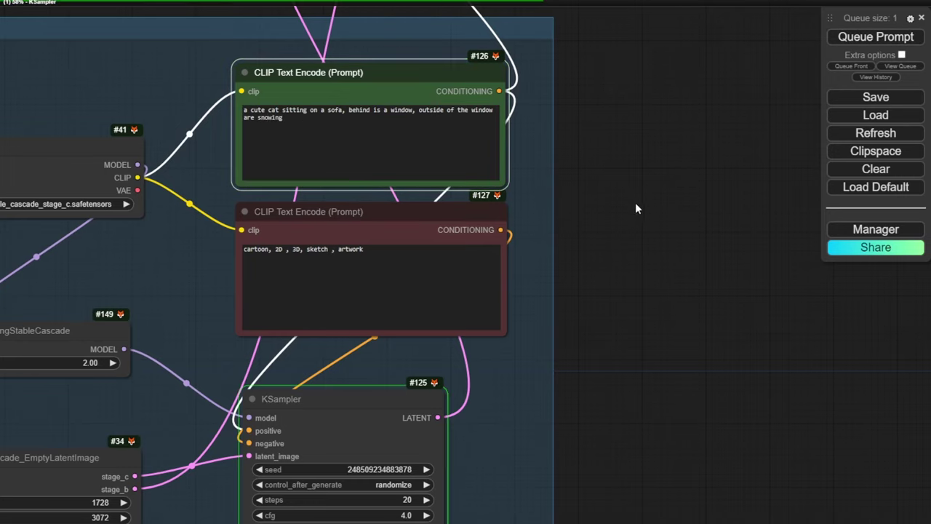
{"action": "scroll", "coordinate": [635, 202], "scroll_direction": "down", "scroll_amount": 5}
{"action": "left_click_drag", "start_coordinate": [696, 267], "coordinate": [463, 306]}
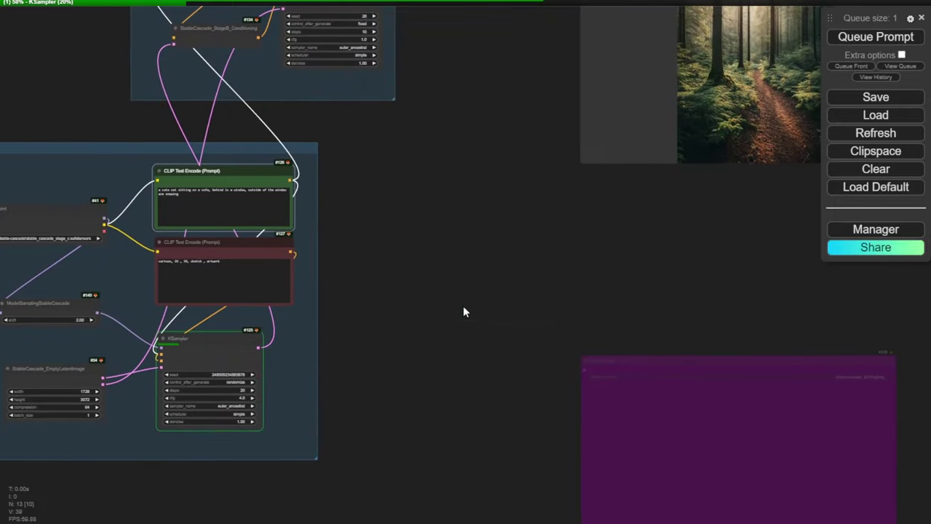
{"action": "scroll", "coordinate": [462, 305], "scroll_direction": "down", "scroll_amount": 2}
{"action": "left_click_drag", "start_coordinate": [517, 277], "coordinate": [489, 336]}
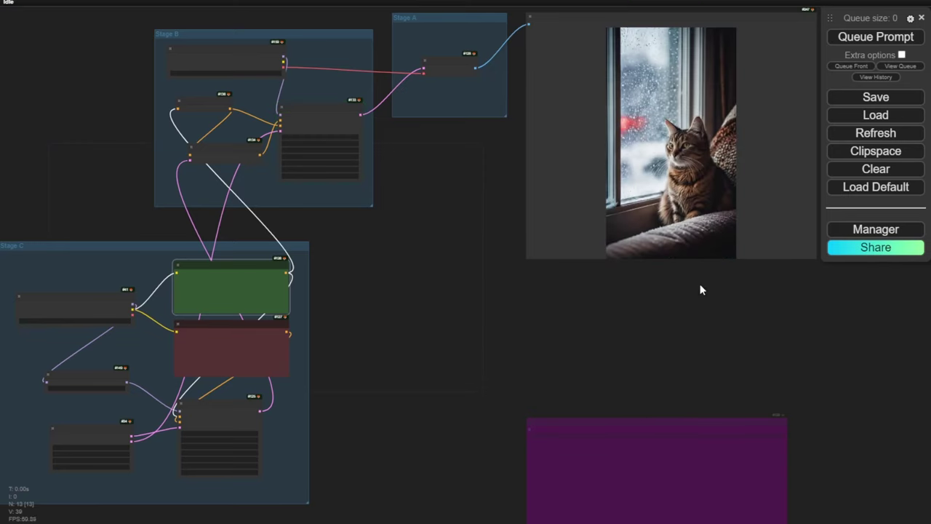
- Zoom in on the finished tabby cat image, then start another generation
{"action": "left_click_drag", "start_coordinate": [730, 279], "coordinate": [660, 345]}
{"action": "scroll", "coordinate": [663, 337], "scroll_direction": "up", "scroll_amount": 7}
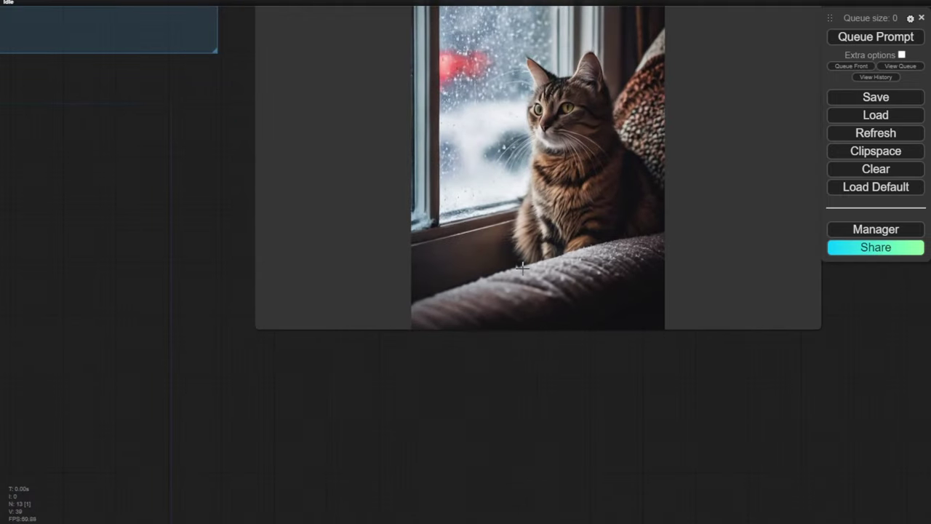
{"action": "left_click_drag", "start_coordinate": [203, 171], "coordinate": [163, 343]}
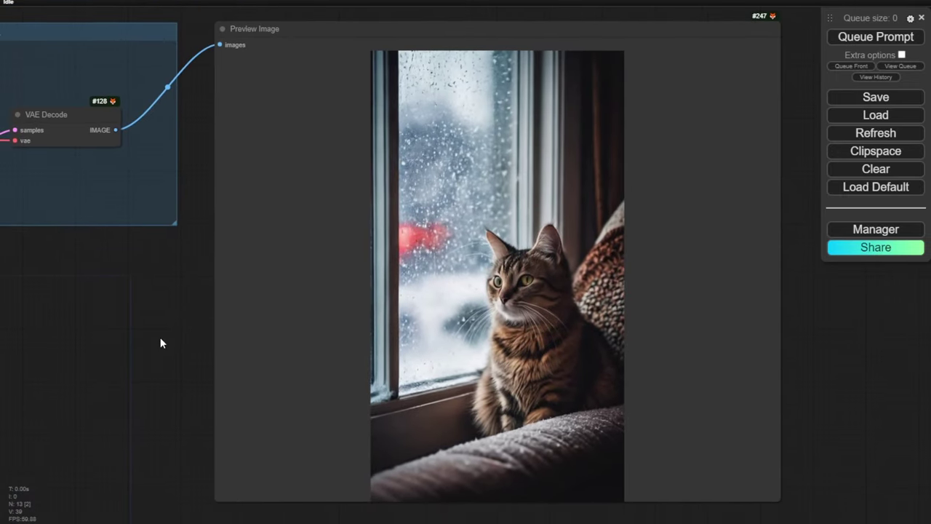
{"action": "scroll", "coordinate": [482, 294], "scroll_direction": "up", "scroll_amount": 3}
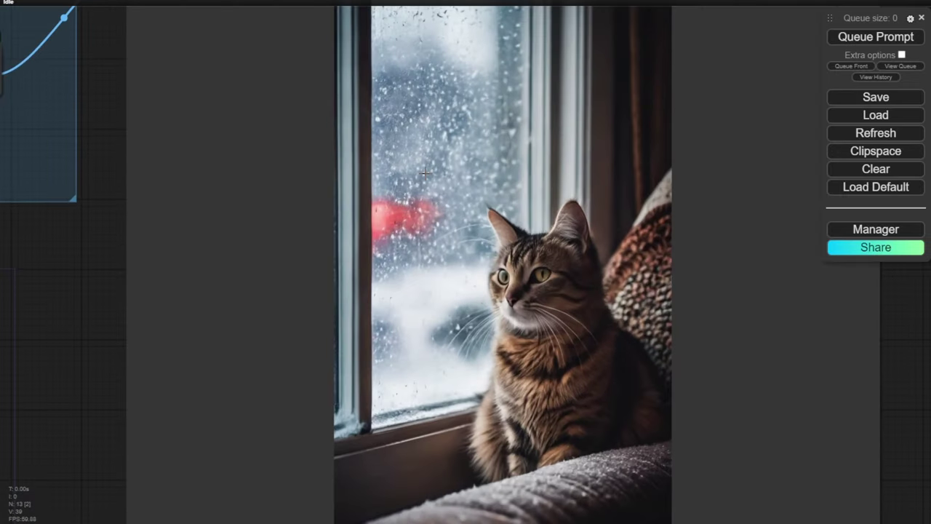
{"action": "scroll", "coordinate": [425, 172], "scroll_direction": "down", "scroll_amount": 3}
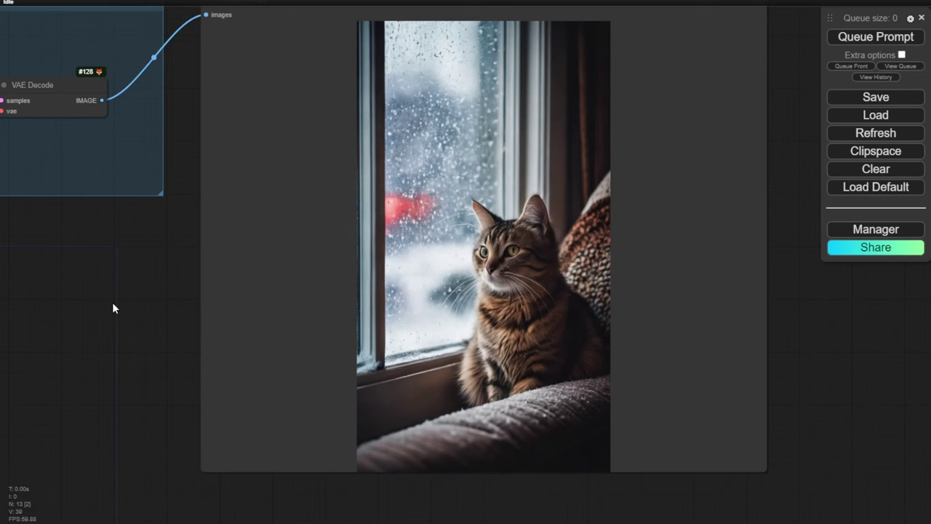
{"action": "scroll", "coordinate": [291, 306], "scroll_direction": "up", "scroll_amount": 4}
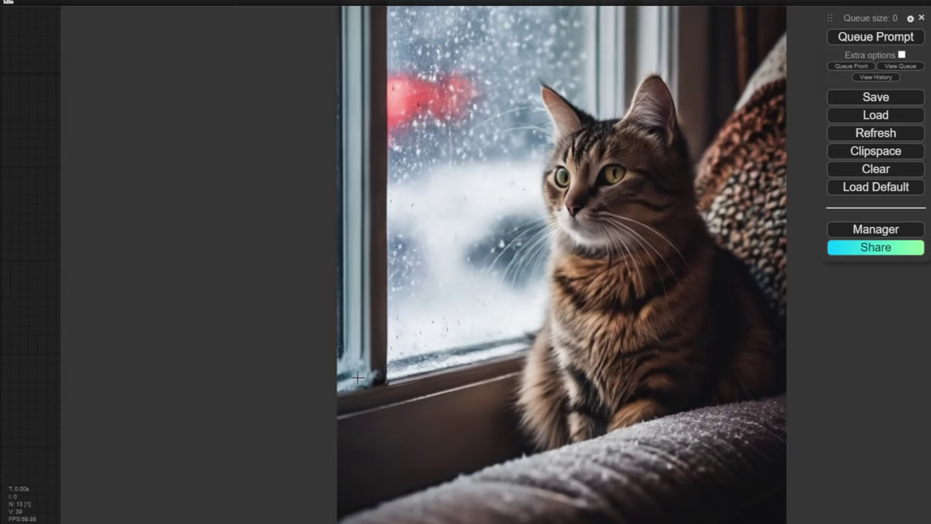
{"action": "scroll", "coordinate": [399, 371], "scroll_direction": "down", "scroll_amount": 10}
{"action": "key", "text": "ctrl+Return"}
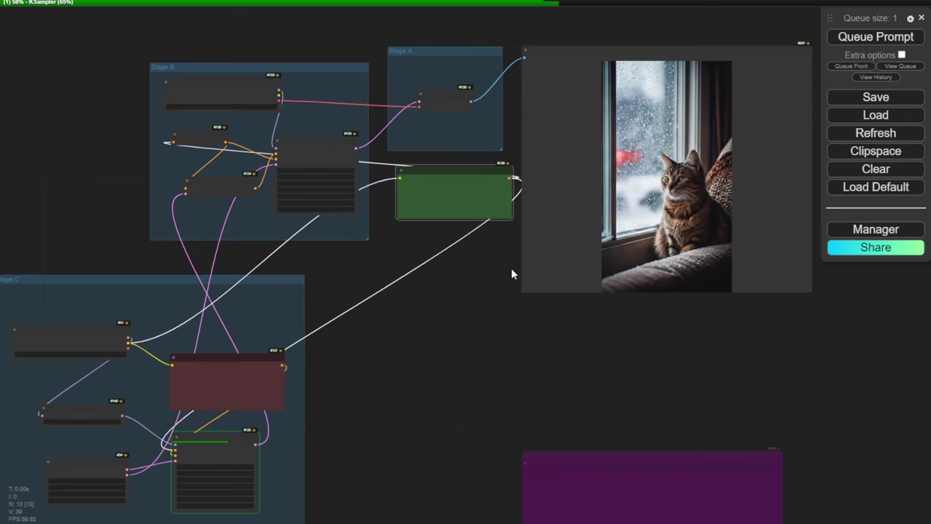
- Insert 'with white color fur,' after 'a cute cat' in the positive prompt
{"action": "left_click_drag", "start_coordinate": [406, 233], "coordinate": [288, 316]}
{"action": "scroll", "coordinate": [442, 305], "scroll_direction": "up", "scroll_amount": 5}
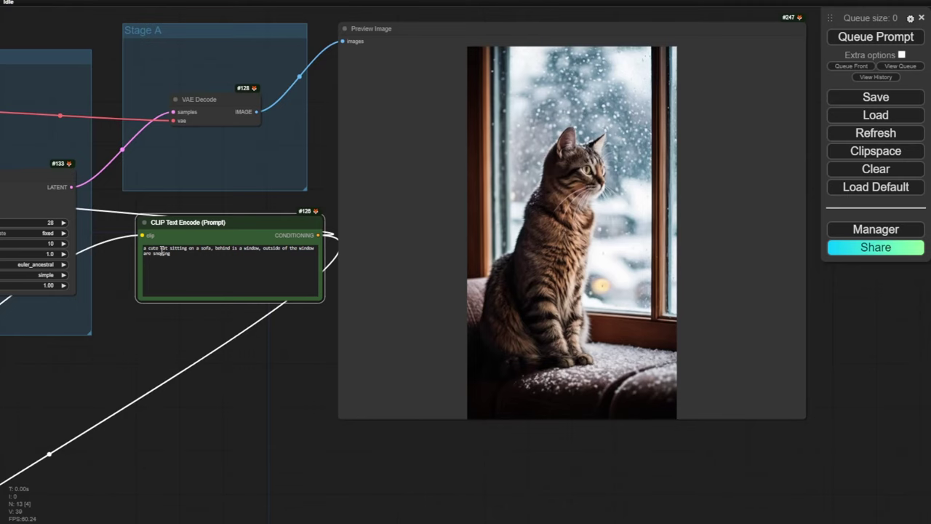
{"action": "scroll", "coordinate": [142, 306], "scroll_direction": "up", "scroll_amount": 7}
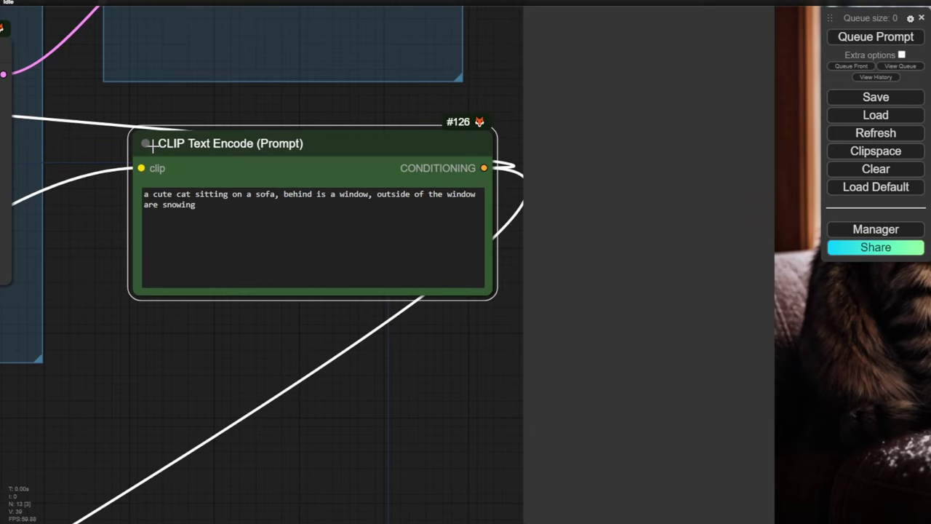
{"action": "left_click", "coordinate": [176, 194]}
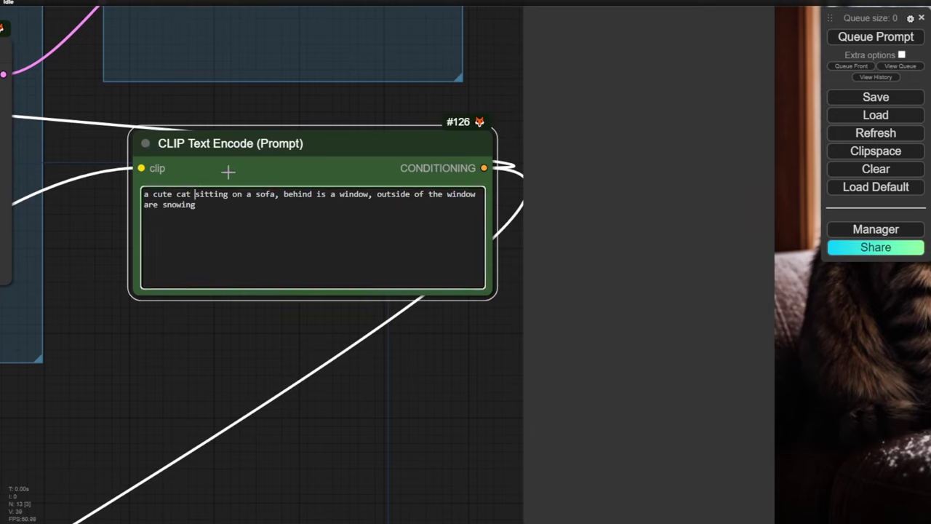
{"action": "type", "text": "with white color "}
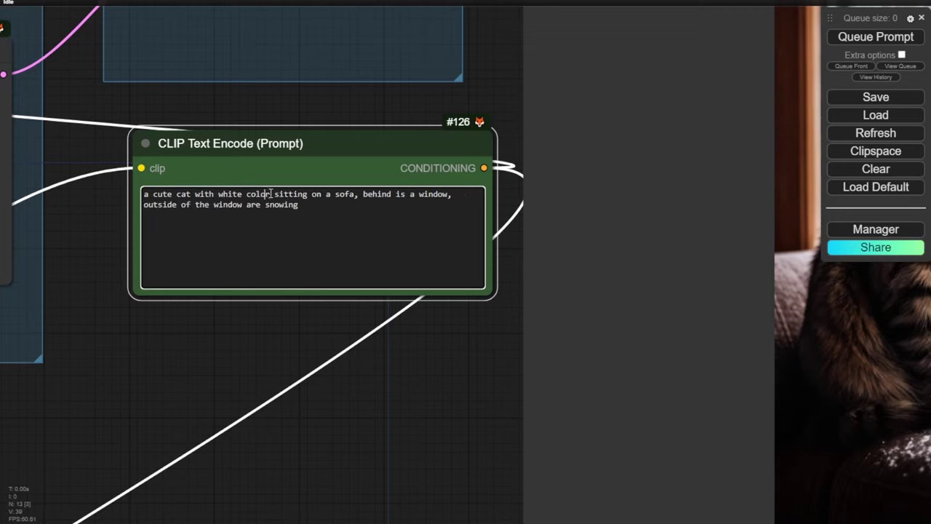
{"action": "type", "text": "fur,"}
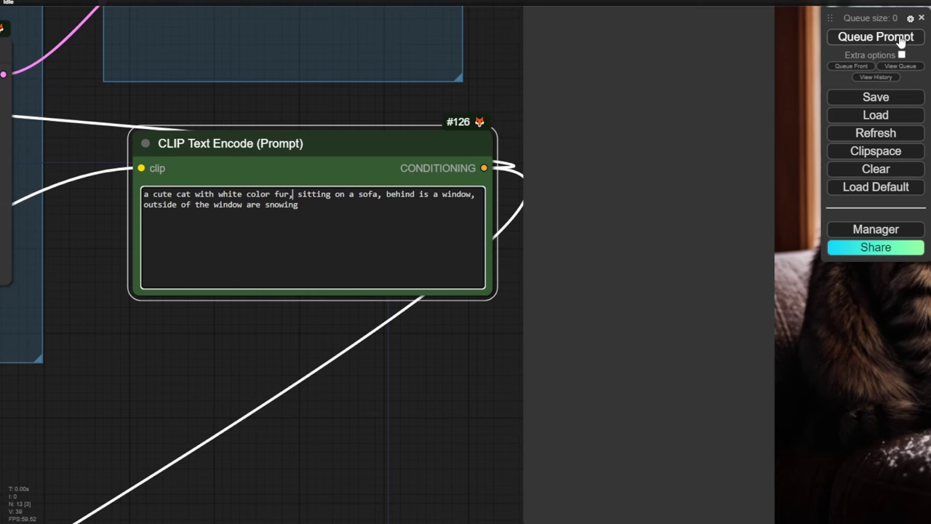
- Render the white fluffy cat image and place the positive prompt node left of the preview
{"action": "left_click", "coordinate": [877, 41]}
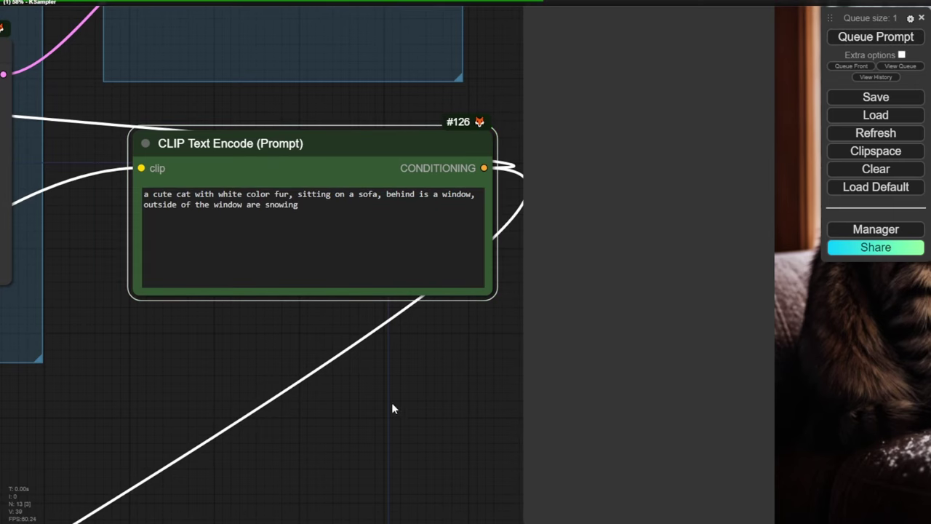
{"action": "scroll", "coordinate": [391, 408], "scroll_direction": "down", "scroll_amount": 5}
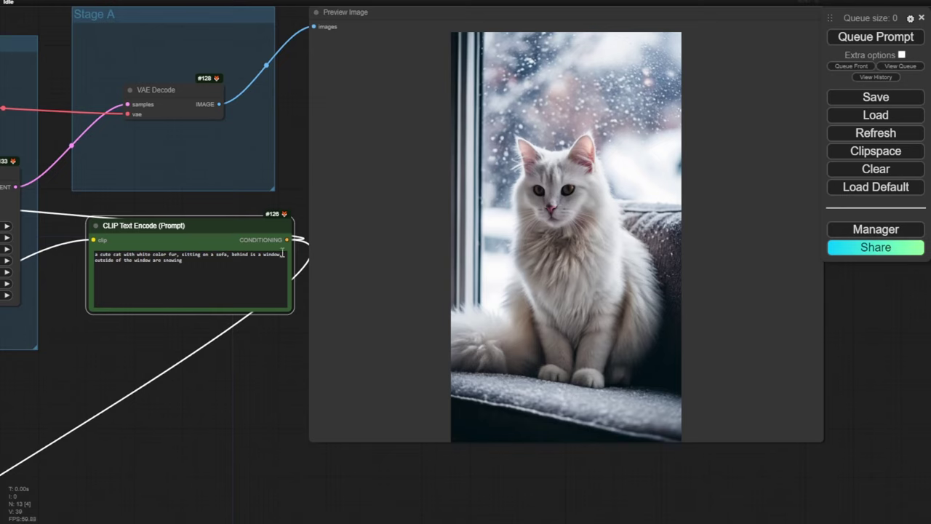
{"action": "left_click_drag", "start_coordinate": [264, 227], "coordinate": [422, 198]}
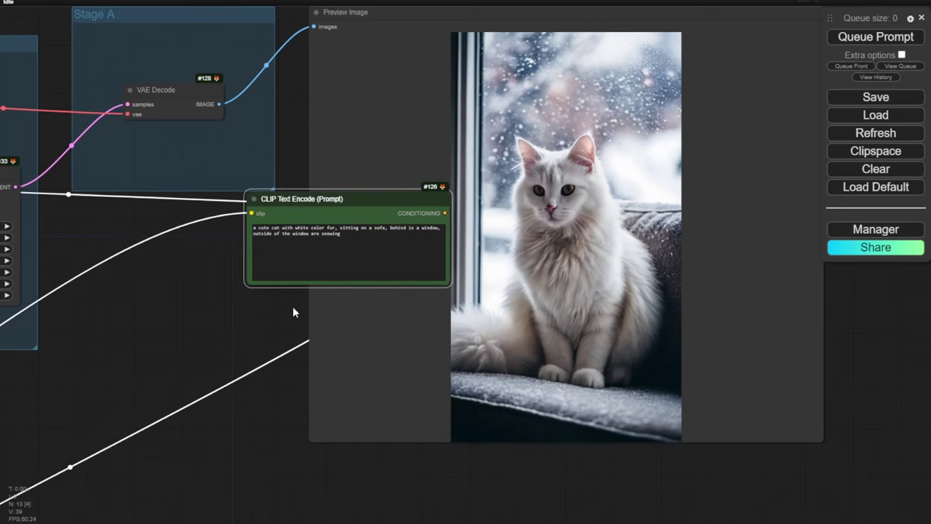
{"action": "scroll", "coordinate": [293, 306], "scroll_direction": "up", "scroll_amount": 3}
{"action": "left_click_drag", "start_coordinate": [275, 311], "coordinate": [235, 322]}
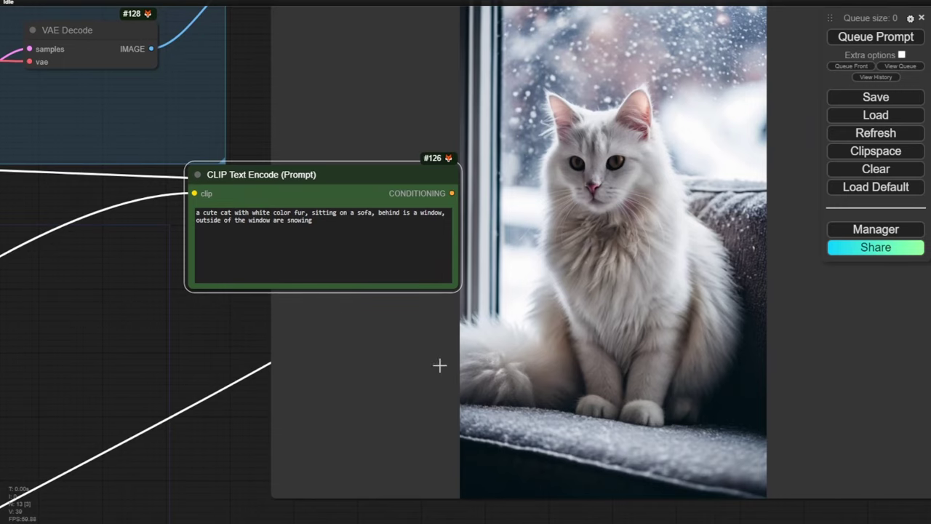
{"action": "scroll", "coordinate": [228, 354], "scroll_direction": "down", "scroll_amount": 2}
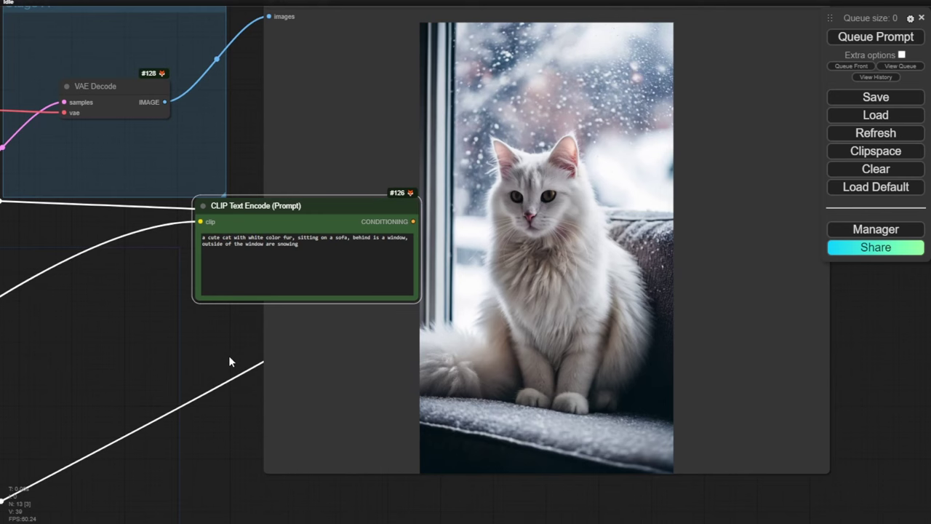
{"action": "scroll", "coordinate": [229, 355], "scroll_direction": "down", "scroll_amount": 2}
{"action": "left_click_drag", "start_coordinate": [228, 354], "coordinate": [294, 333]}
{"action": "left_click_drag", "start_coordinate": [355, 209], "coordinate": [190, 231]}
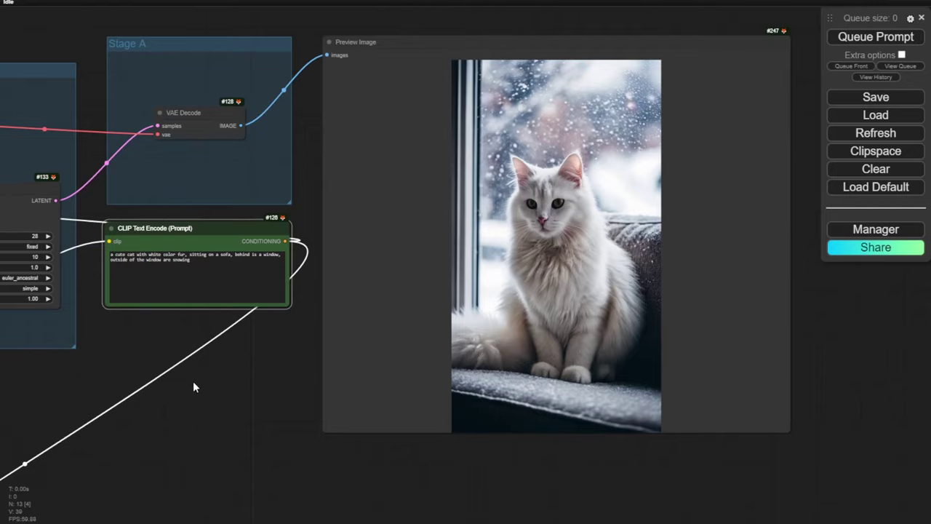
{"action": "left_click_drag", "start_coordinate": [194, 384], "coordinate": [617, 180]}
- Enter width 1248 and height 768 in the StableCascade_EmptyLatentImage node
{"action": "scroll", "coordinate": [511, 255], "scroll_direction": "down", "scroll_amount": 2}
{"action": "mouse_move", "coordinate": [511, 254]}
{"action": "left_mouse_down"}
{"action": "mouse_move", "coordinate": [573, 166]}
{"action": "mouse_move", "coordinate": [528, 253]}
{"action": "left_mouse_up"}
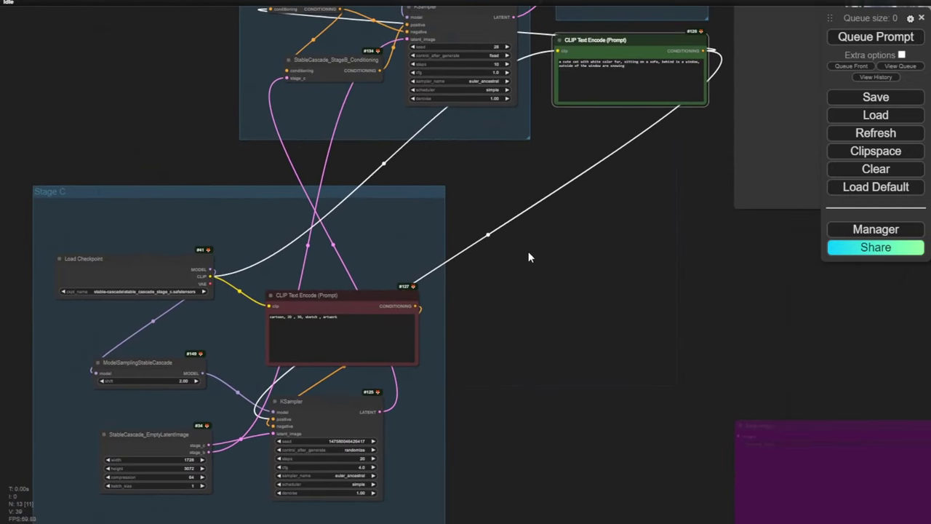
{"action": "left_click_drag", "start_coordinate": [618, 34], "coordinate": [189, 308]}
{"action": "left_click_drag", "start_coordinate": [346, 361], "coordinate": [643, 106]}
{"action": "scroll", "coordinate": [336, 280], "scroll_direction": "up", "scroll_amount": 7}
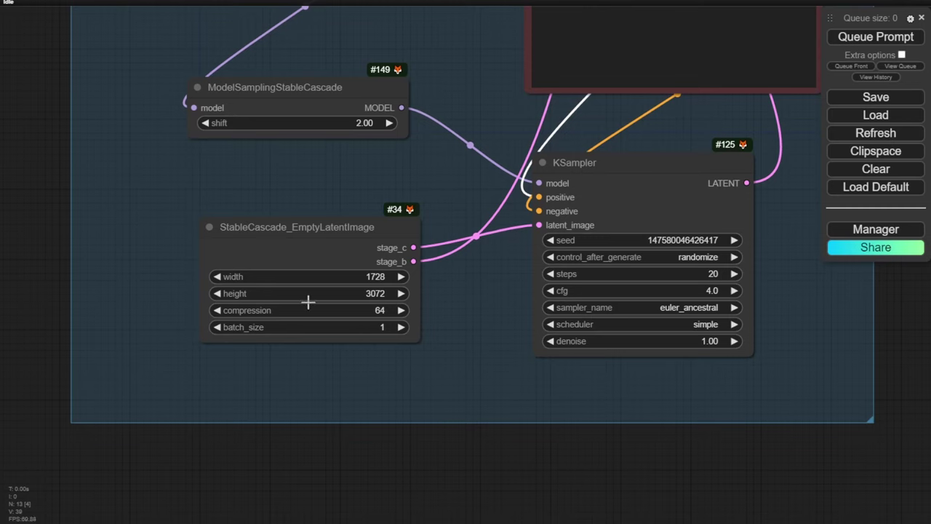
{"action": "left_click", "coordinate": [364, 276]}
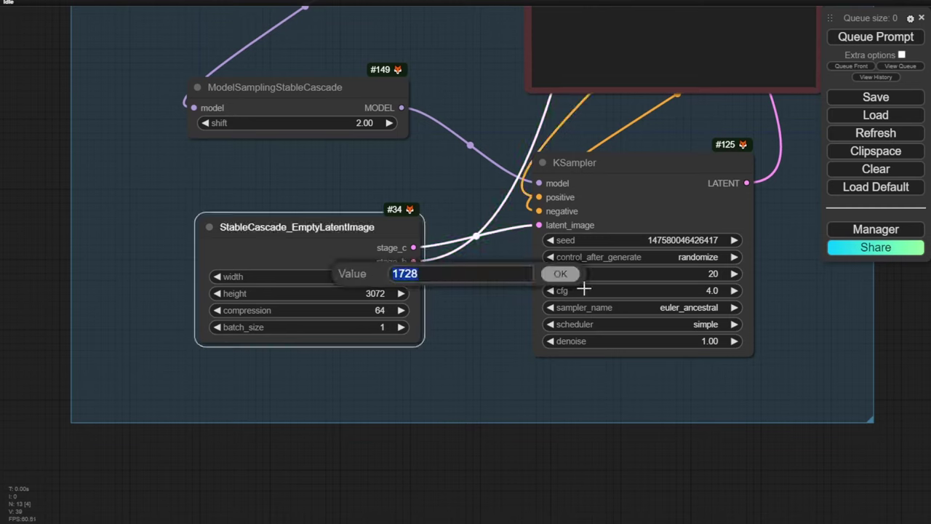
{"action": "type", "text": "1248"}
{"action": "key", "text": "Return"}
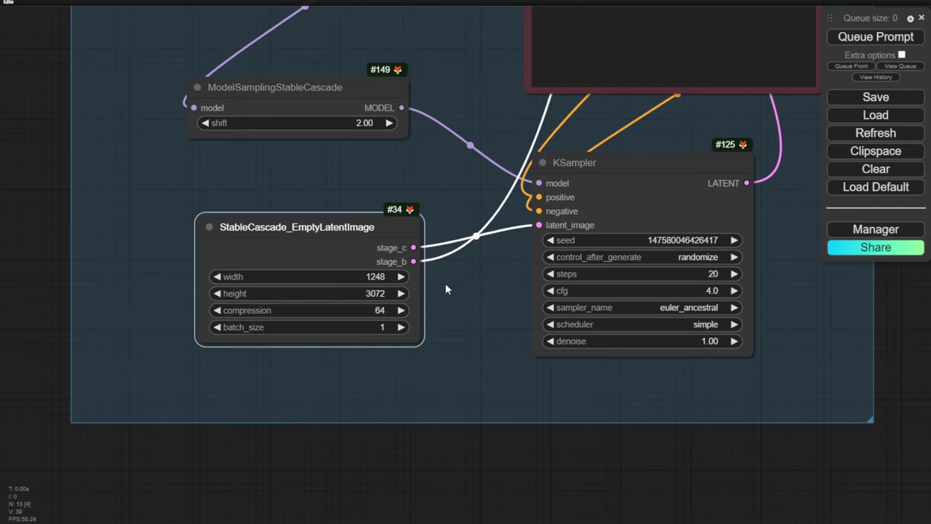
{"action": "left_click", "coordinate": [360, 293]}
{"action": "type", "text": "736"}
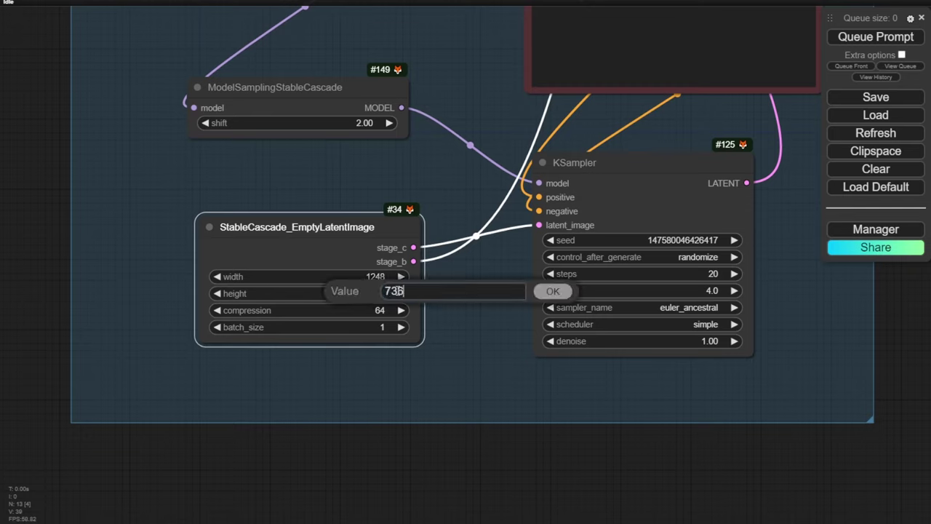
{"action": "key", "text": "BackSpace"}
{"action": "key", "text": "BackSpace"}
{"action": "type", "text": "68"}
{"action": "key", "text": "Return"}
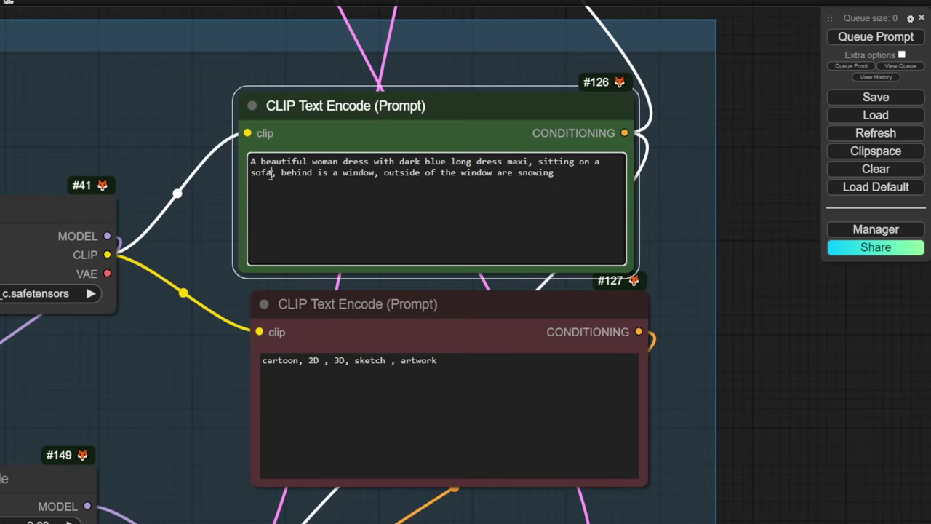
- Rewrite the prompt with 'dark blue long dress maxi' and 'with modeling pose' after sofa
{"action": "type", "text": "with mod"}
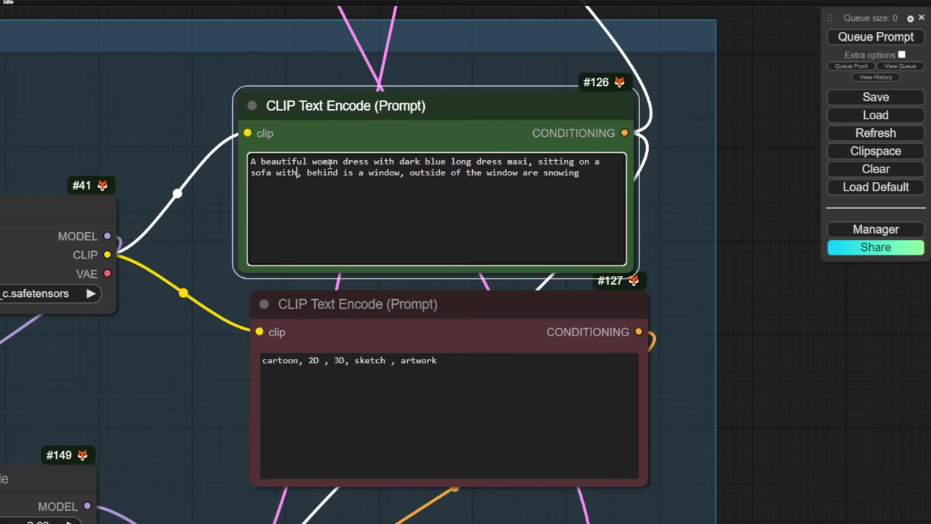
{"action": "key", "text": "ctrl+z"}
{"action": "key", "text": "ctrl+z"}
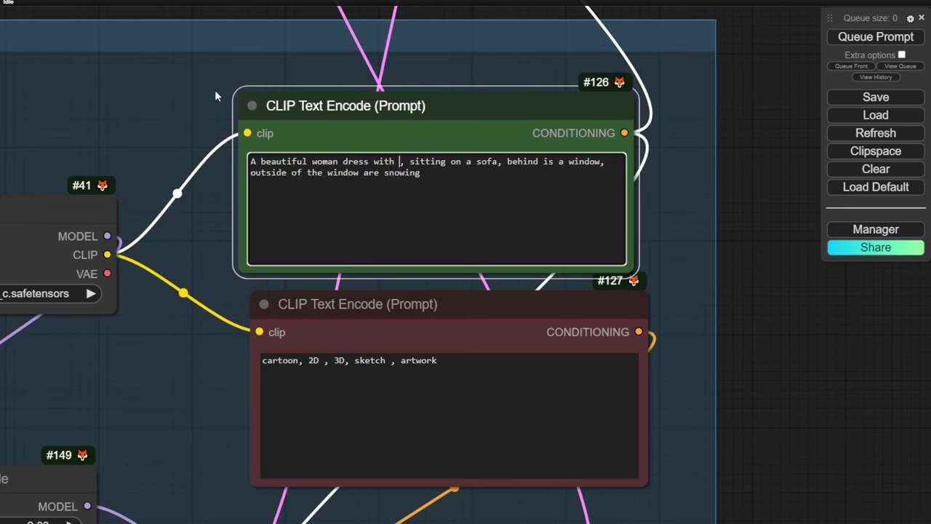
{"action": "type", "text": "dark blu"}
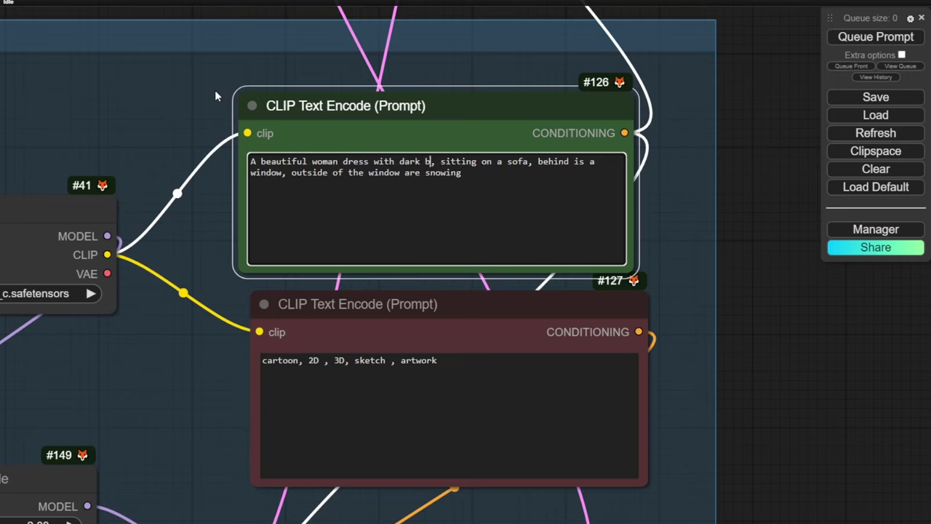
{"action": "type", "text": "e"}
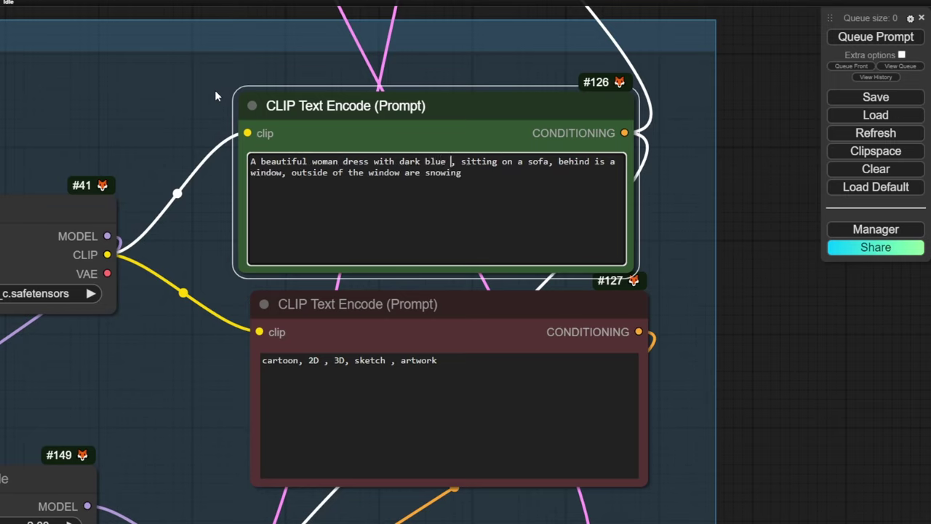
{"action": "type", "text": " long d"}
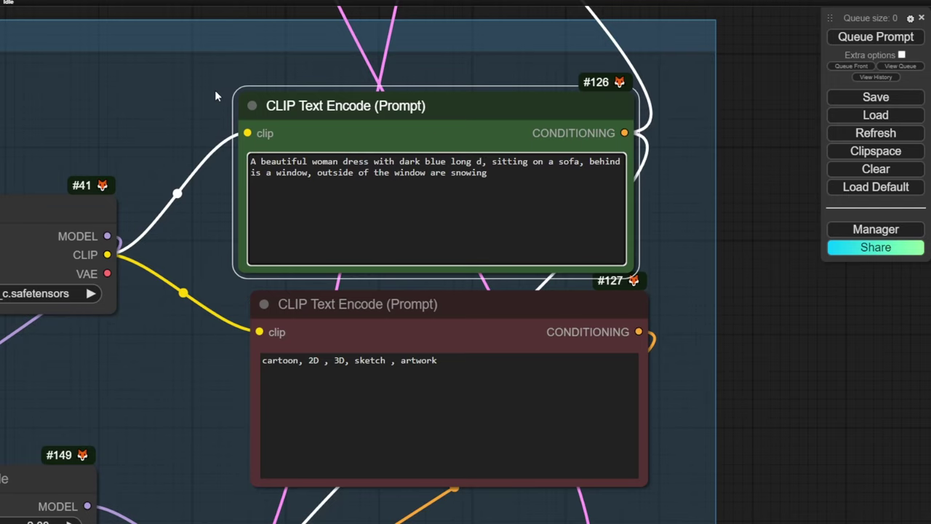
{"action": "type", "text": "ress"}
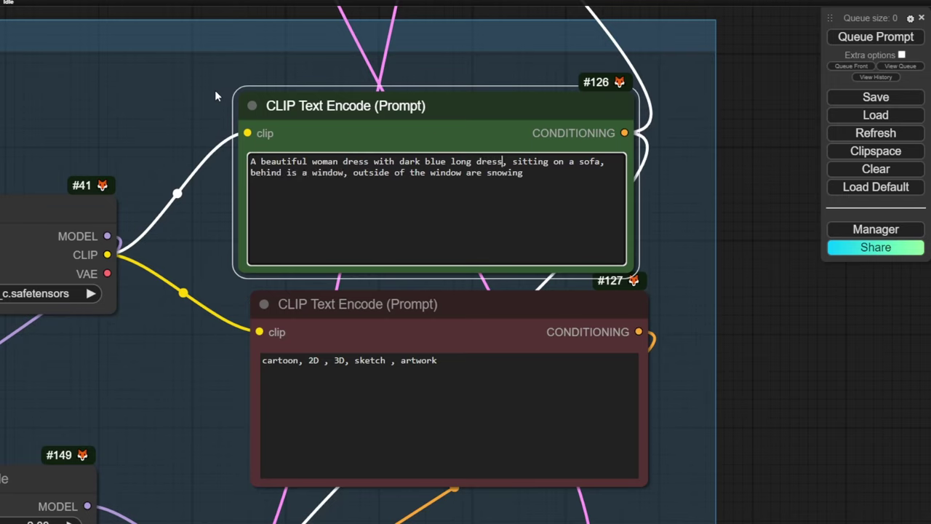
{"action": "type", "text": " maxi"}
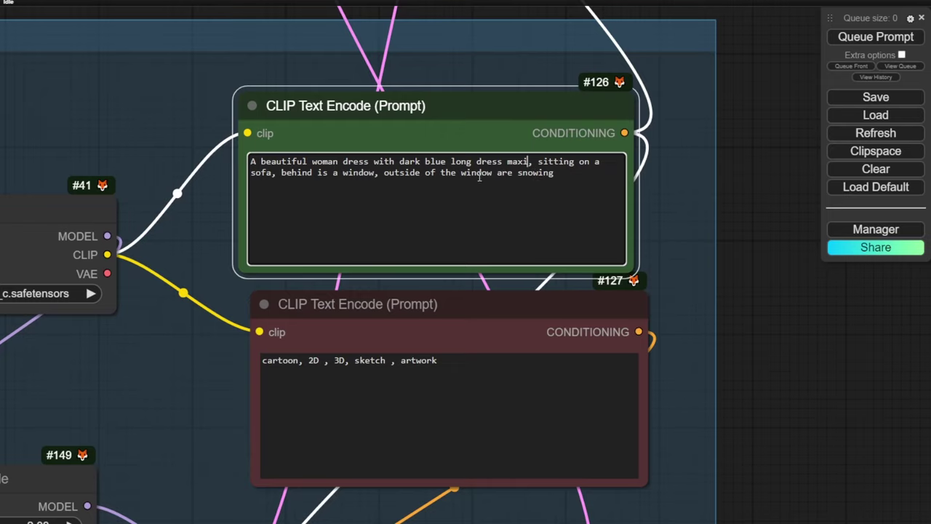
{"action": "left_click", "coordinate": [272, 173]}
{"action": "type", "text": "with modeling pose"}
- Generate the image of the woman in the dark blue maxi dress
{"action": "scroll", "coordinate": [737, 185], "scroll_direction": "down", "scroll_amount": 6}
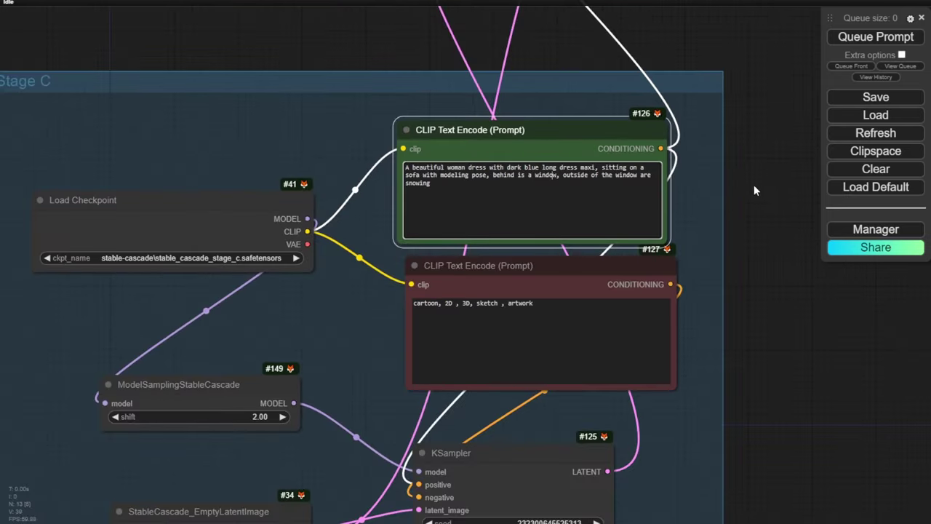
{"action": "left_click_drag", "start_coordinate": [637, 196], "coordinate": [482, 216]}
{"action": "scroll", "coordinate": [552, 130], "scroll_direction": "down", "scroll_amount": 3}
{"action": "left_click_drag", "start_coordinate": [552, 130], "coordinate": [399, 299]}
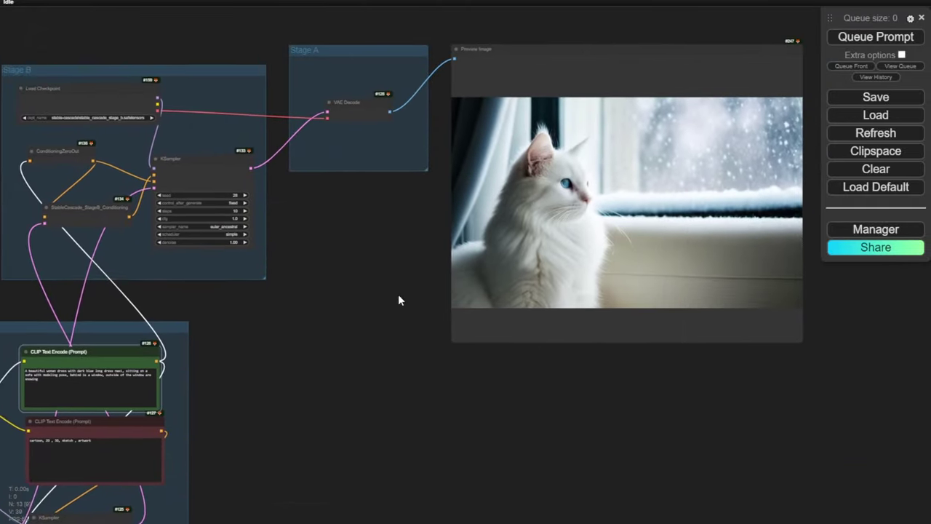
{"action": "left_click", "coordinate": [853, 39]}
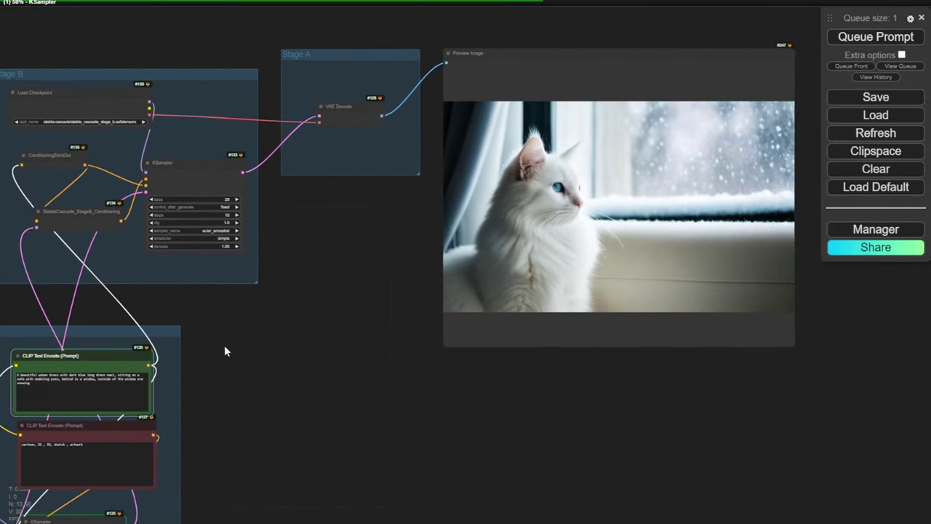
- Move the positive prompt node beside Stage A, next to the new woman image
{"action": "left_click_drag", "start_coordinate": [129, 356], "coordinate": [401, 195]}
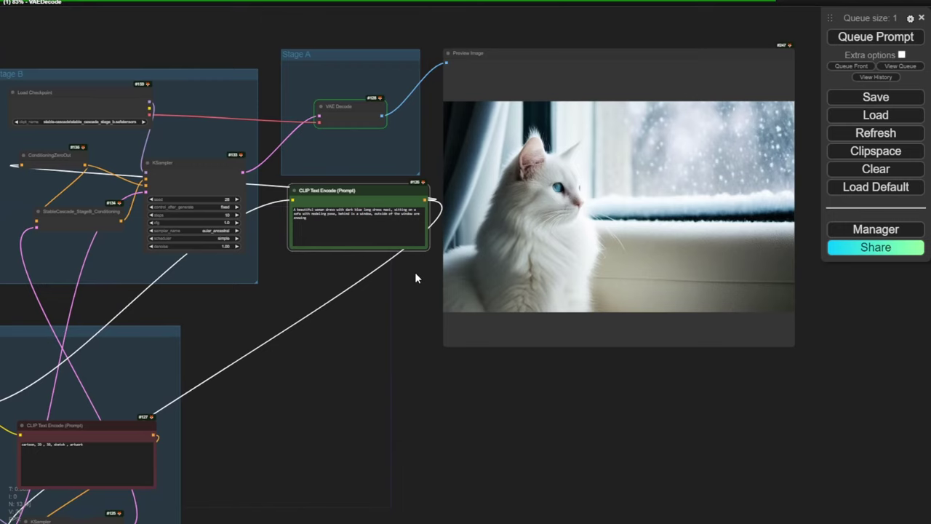
{"action": "scroll", "coordinate": [415, 274], "scroll_direction": "up", "scroll_amount": 5}
{"action": "left_click_drag", "start_coordinate": [417, 270], "coordinate": [282, 349]}
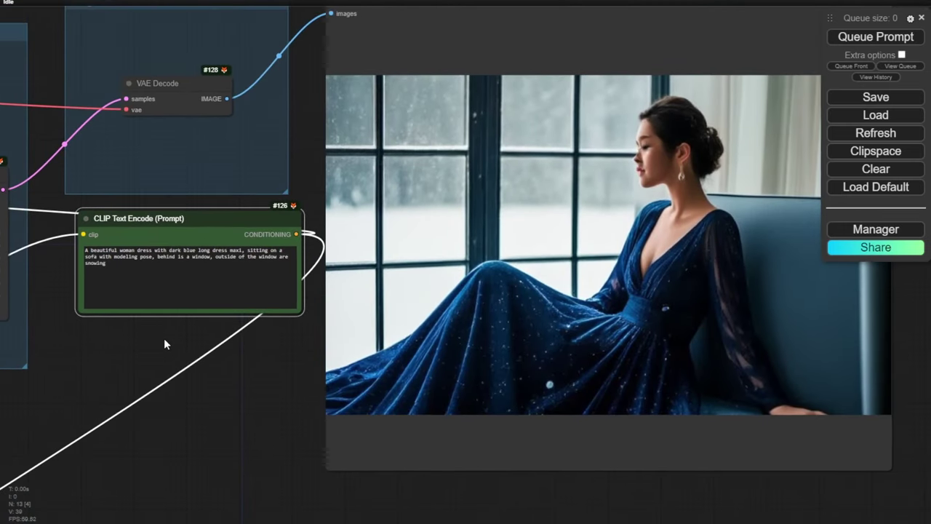
{"action": "scroll", "coordinate": [163, 338], "scroll_direction": "up", "scroll_amount": 3}
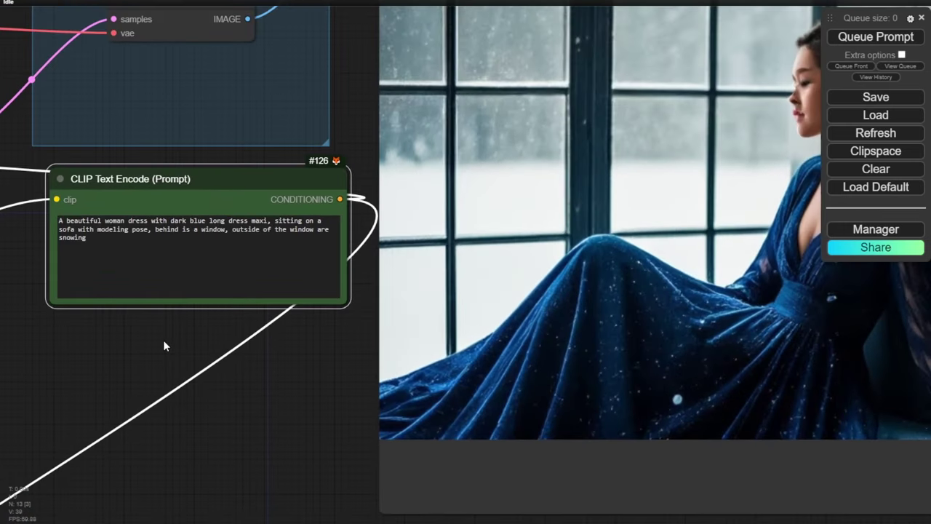
- Replace the prompt's opening capital 'A' so it begins 'Close up shot of a'
{"action": "double_click", "coordinate": [60, 219]}
{"action": "type", "text": "Clos"}
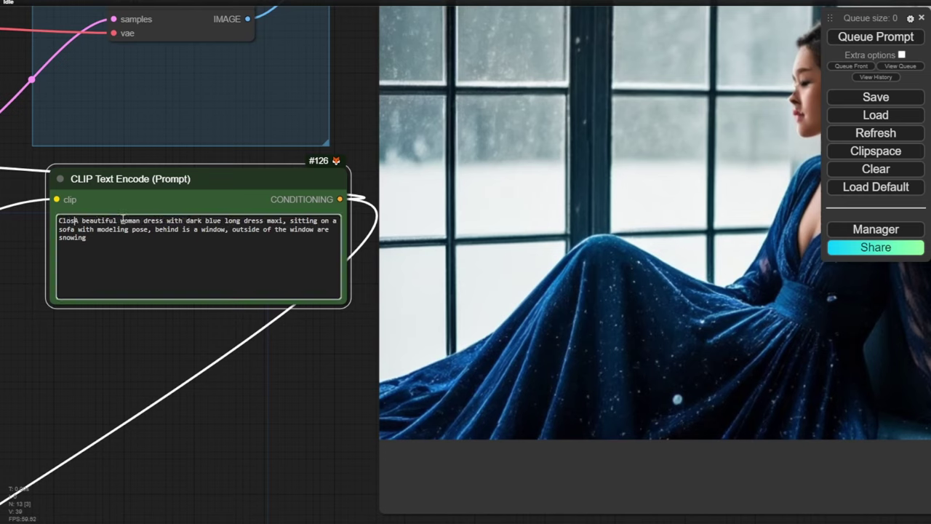
{"action": "type", "text": "e up shot of"}
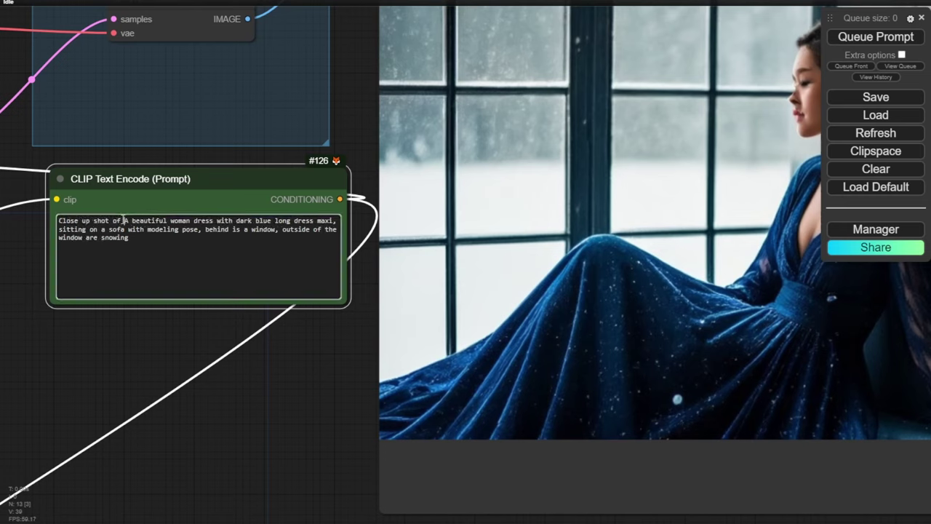
{"action": "key", "text": "Delete"}
{"action": "type", "text": "a"}
- Queue two new generations of the dark blue dress scene
{"action": "left_click", "coordinate": [875, 36]}
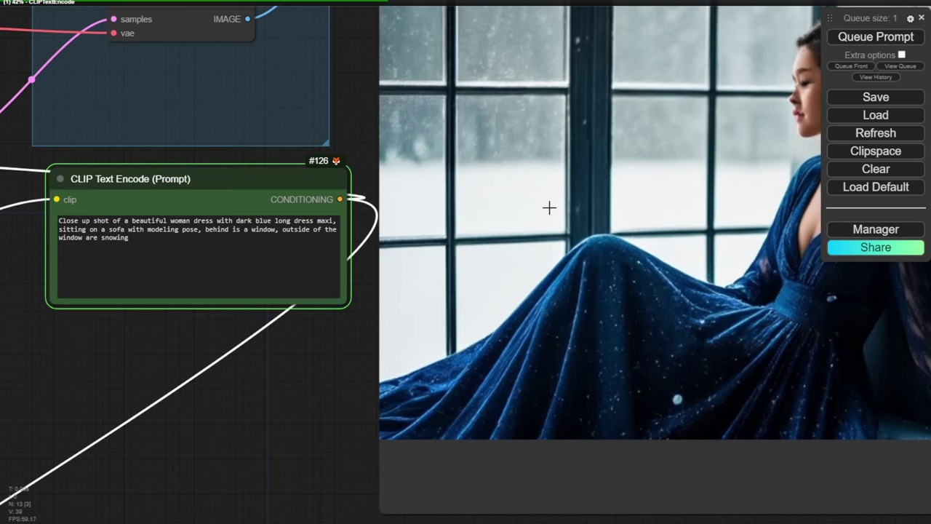
{"action": "scroll", "coordinate": [270, 401], "scroll_direction": "down", "scroll_amount": 2}
{"action": "left_click_drag", "start_coordinate": [297, 385], "coordinate": [250, 391]}
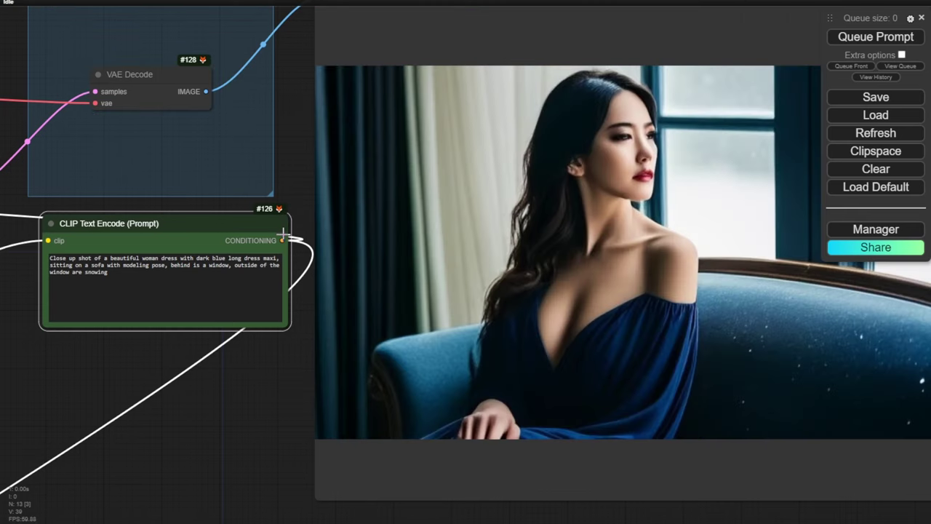
{"action": "mouse_move", "coordinate": [275, 367]}
{"action": "left_mouse_down"}
{"action": "mouse_move", "coordinate": [229, 376]}
{"action": "mouse_move", "coordinate": [264, 378]}
{"action": "left_mouse_up"}
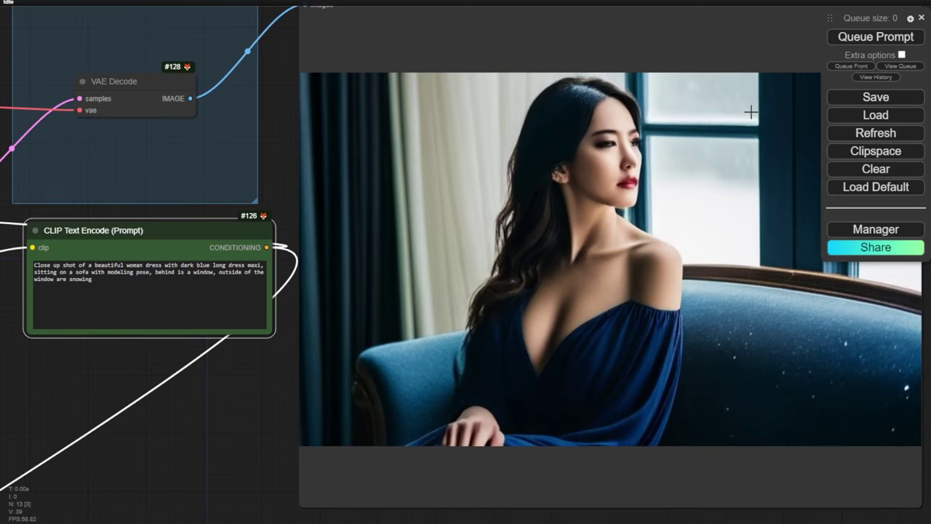
{"action": "left_click", "coordinate": [884, 45]}
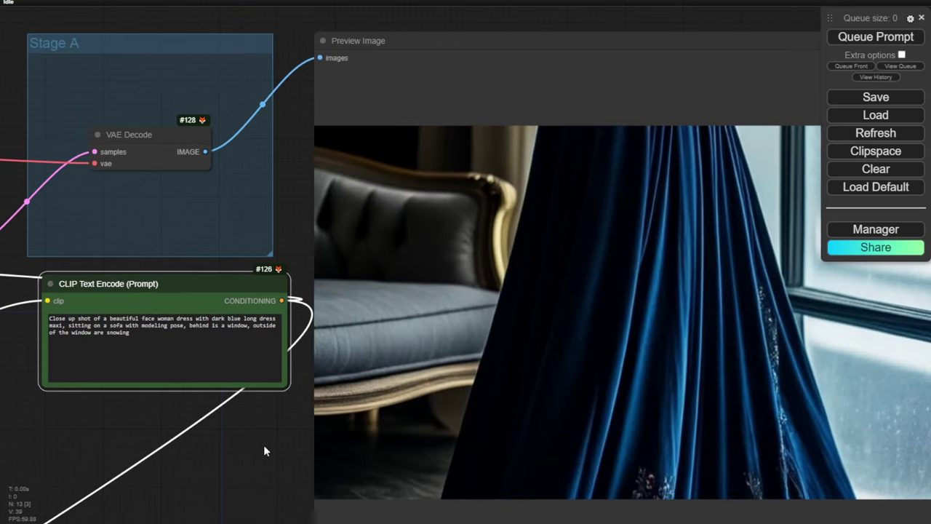
{"action": "scroll", "coordinate": [160, 401], "scroll_direction": "up", "scroll_amount": 4}
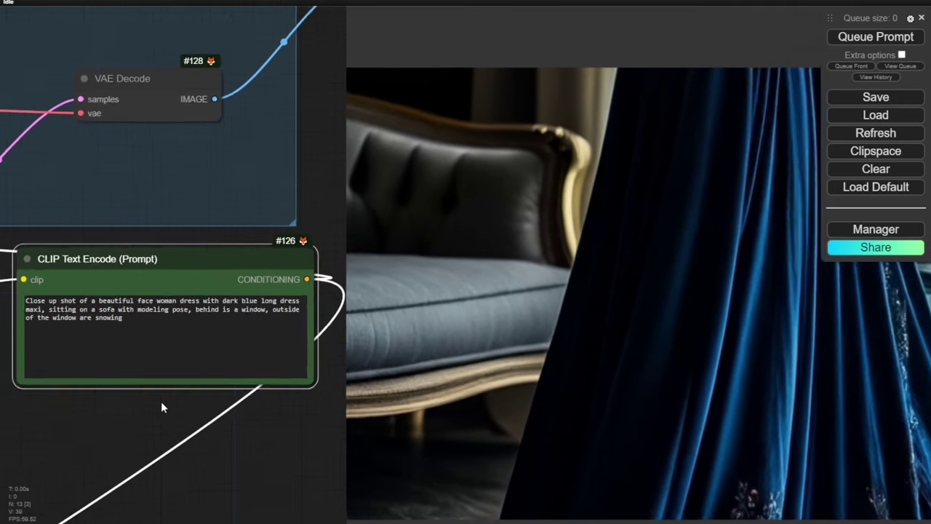
- Insert a comma after 'face woman' and queue the close-up portrait with Ctrl+Enter
{"action": "double_click", "coordinate": [142, 267]}
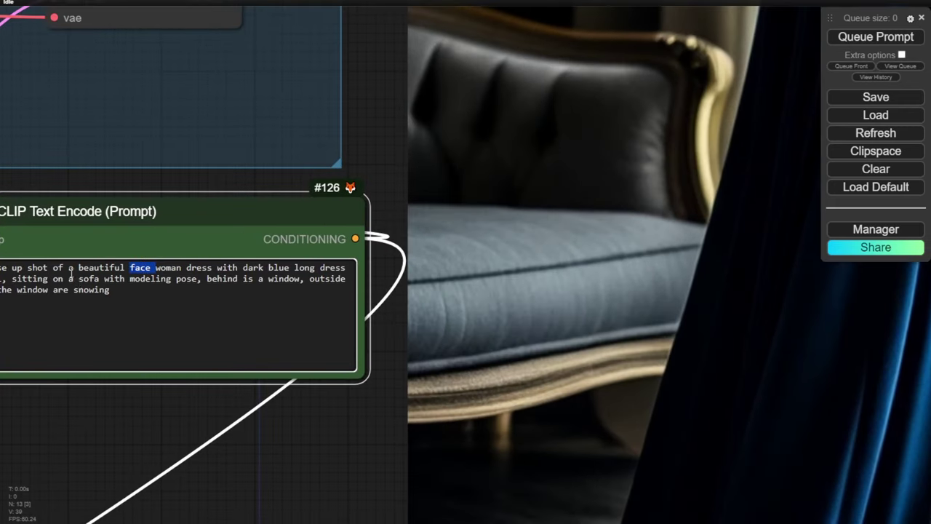
{"action": "left_click", "coordinate": [165, 267]}
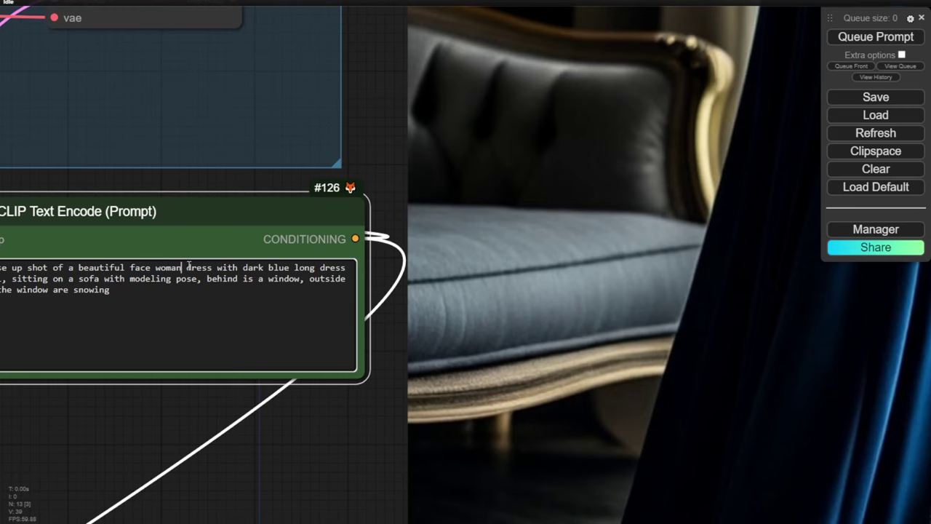
{"action": "left_click", "coordinate": [187, 267]}
{"action": "type", "text": ","}
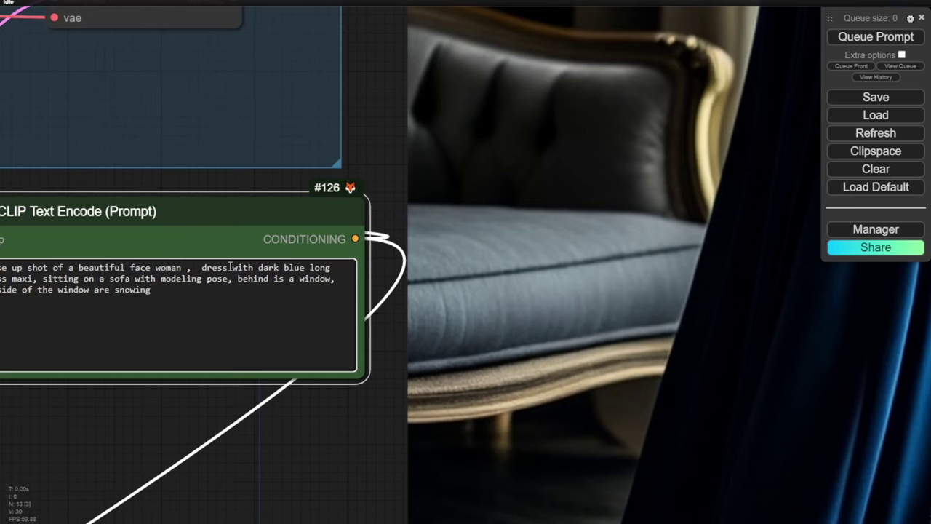
{"action": "key", "text": "ctrl+Return"}
{"action": "scroll", "coordinate": [250, 457], "scroll_direction": "down", "scroll_amount": 1}
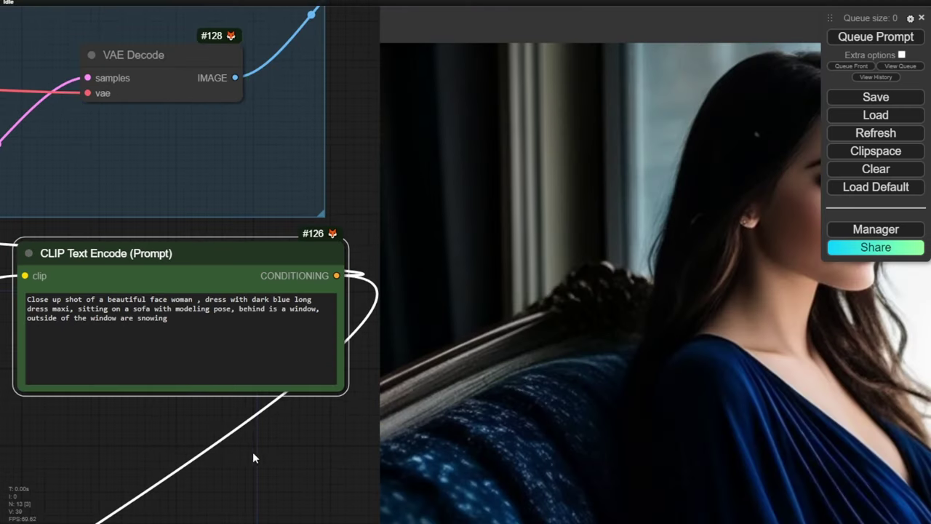
{"action": "scroll", "coordinate": [262, 453], "scroll_direction": "down", "scroll_amount": 1}
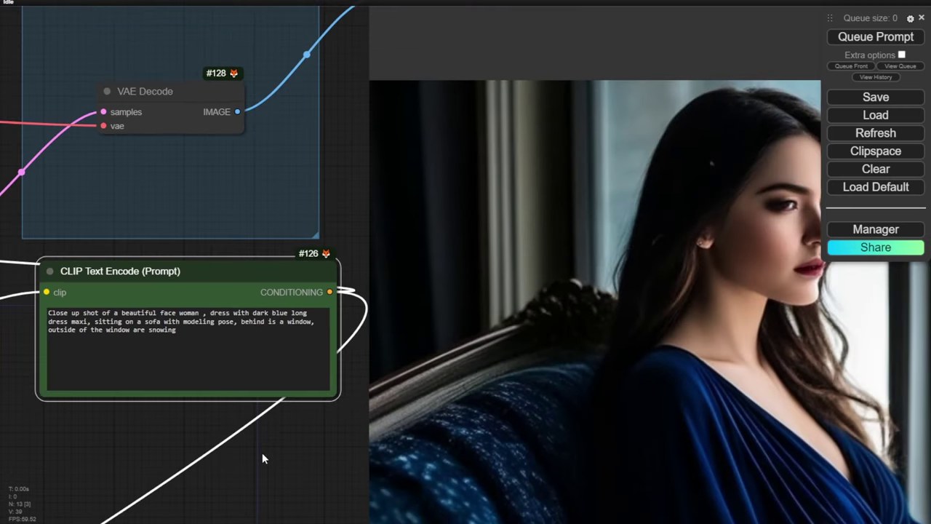
{"action": "left_click_drag", "start_coordinate": [267, 451], "coordinate": [160, 435]}
{"action": "scroll", "coordinate": [166, 426], "scroll_direction": "down", "scroll_amount": 2}
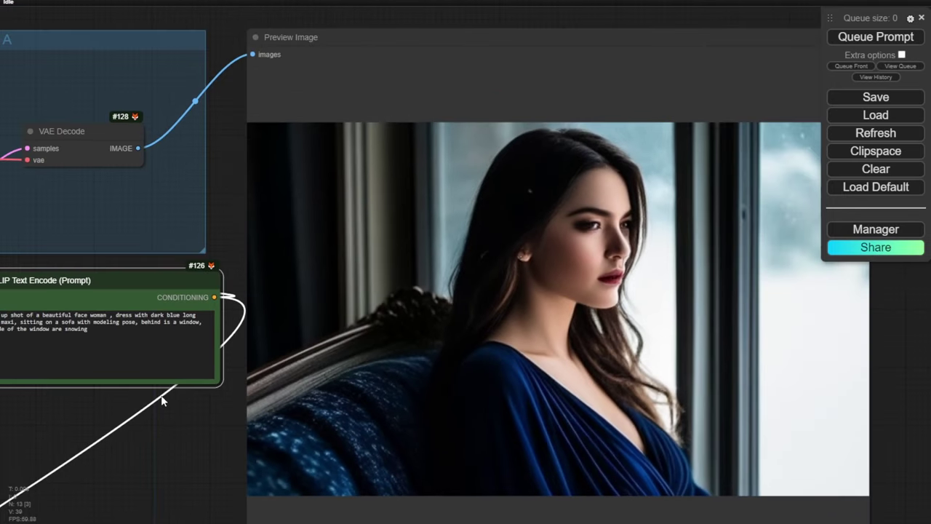
{"action": "left_click_drag", "start_coordinate": [153, 427], "coordinate": [188, 425]}
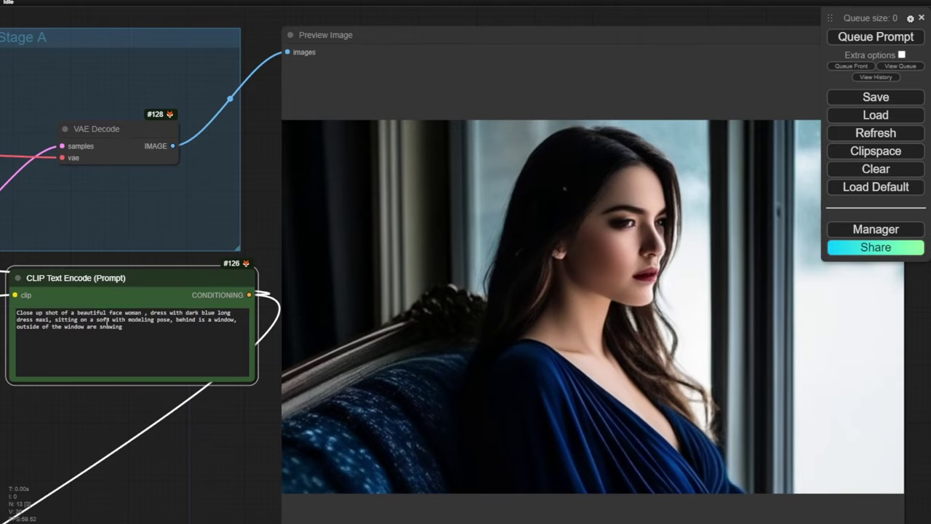
- Set the Stage C latent image to 1024 wide by 1280 high
{"action": "left_click_drag", "start_coordinate": [115, 414], "coordinate": [327, 332]}
{"action": "scroll", "coordinate": [326, 332], "scroll_direction": "down", "scroll_amount": 3}
{"action": "left_click_drag", "start_coordinate": [250, 405], "coordinate": [590, 192]}
{"action": "scroll", "coordinate": [301, 318], "scroll_direction": "up", "scroll_amount": 10}
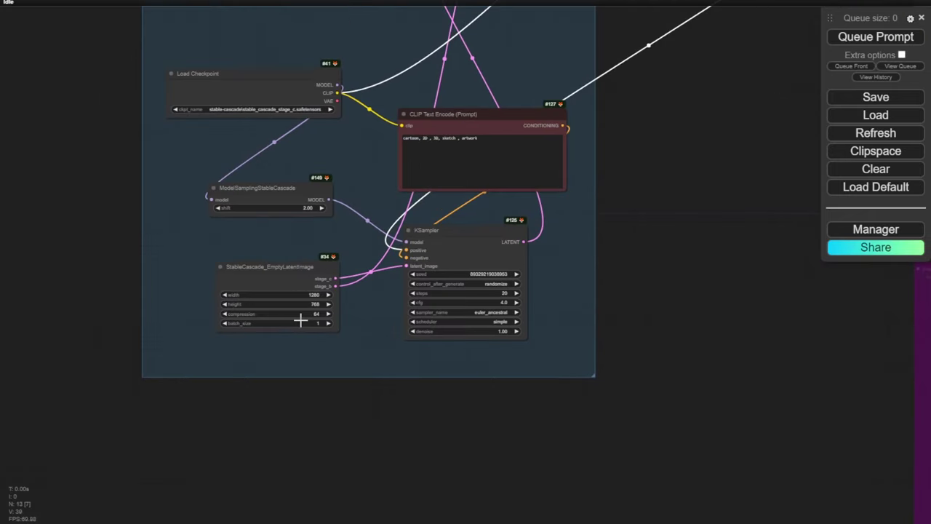
{"action": "left_click", "coordinate": [323, 278]}
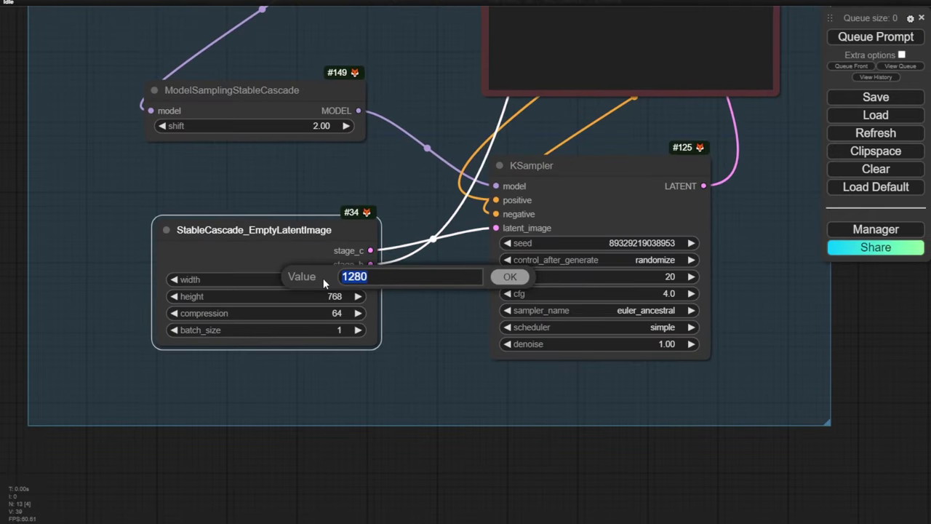
{"action": "type", "text": "0"}
{"action": "type", "text": "1024"}
{"action": "key", "text": "Return"}
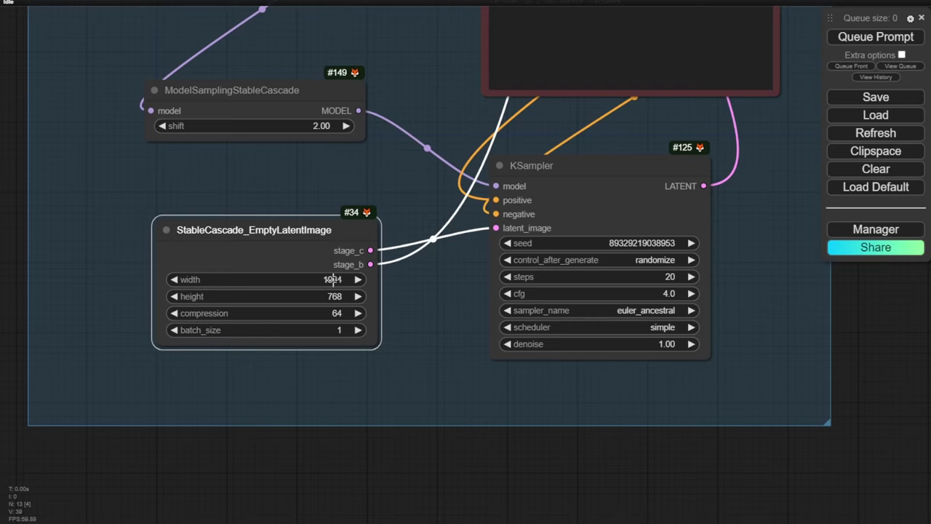
{"action": "left_click", "coordinate": [331, 295]}
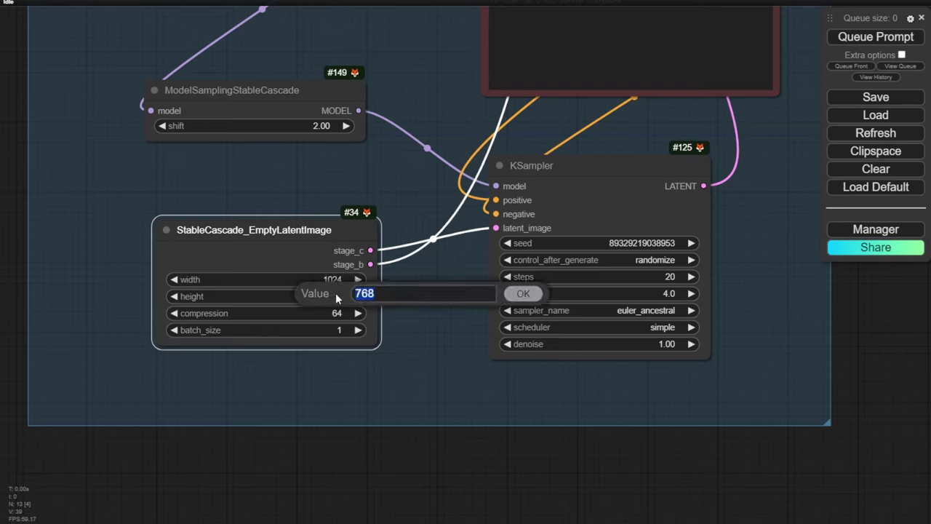
{"action": "type", "text": "1"}
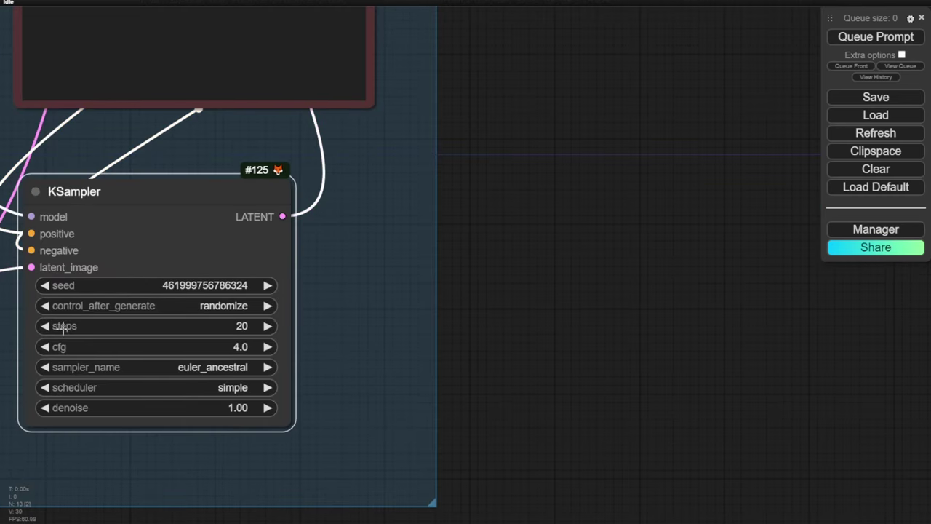
- Raise the Stage C KSampler steps to 40
{"action": "left_click", "coordinate": [64, 326]}
{"action": "type", "text": "40"}
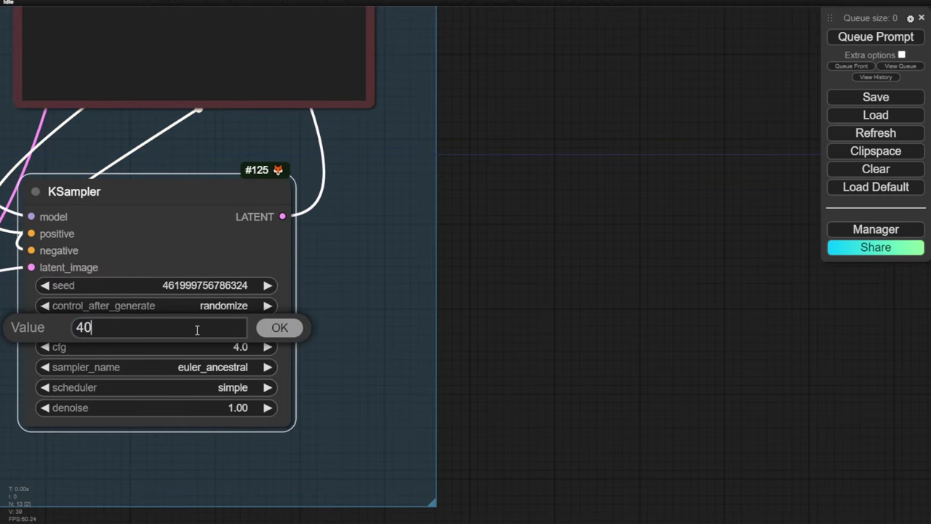
{"action": "key", "text": "Return"}
{"action": "scroll", "coordinate": [652, 248], "scroll_direction": "down", "scroll_amount": 2}
{"action": "scroll", "coordinate": [652, 248], "scroll_direction": "down", "scroll_amount": 1}
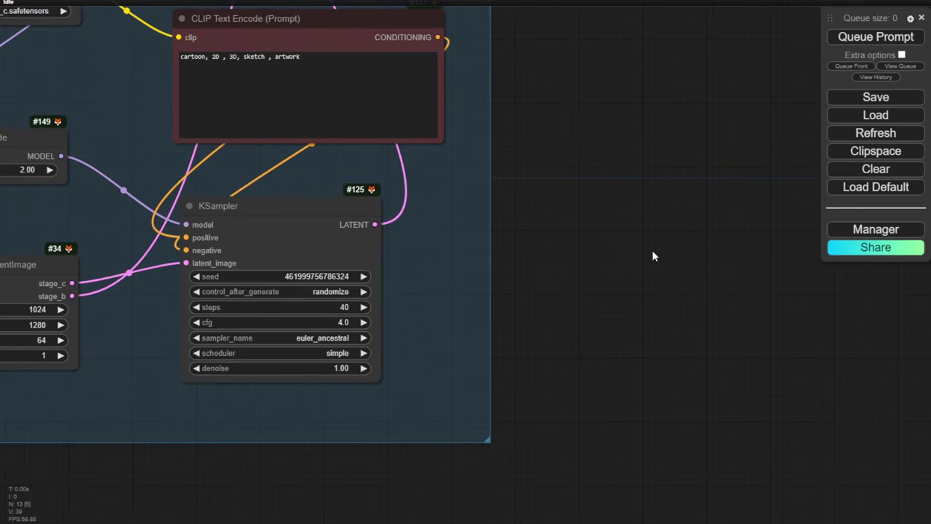
{"action": "left_click", "coordinate": [338, 322]}
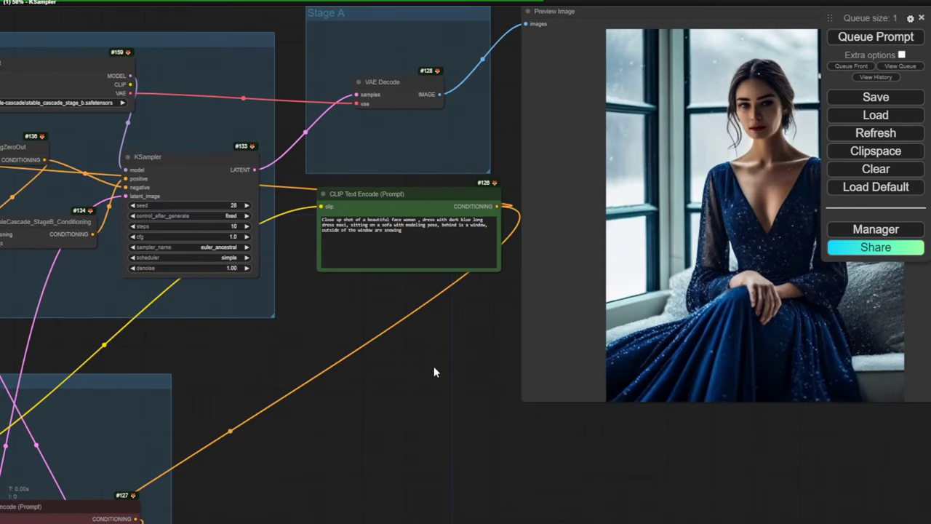
- Change the Stage B KSampler steps from 10 to 20
{"action": "left_click_drag", "start_coordinate": [434, 366], "coordinate": [339, 392]}
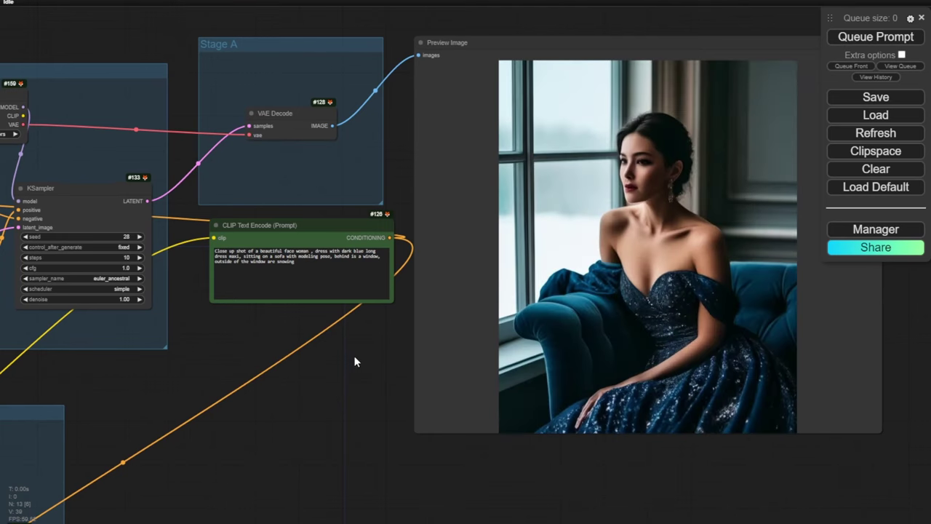
{"action": "scroll", "coordinate": [676, 225], "scroll_direction": "up", "scroll_amount": 2}
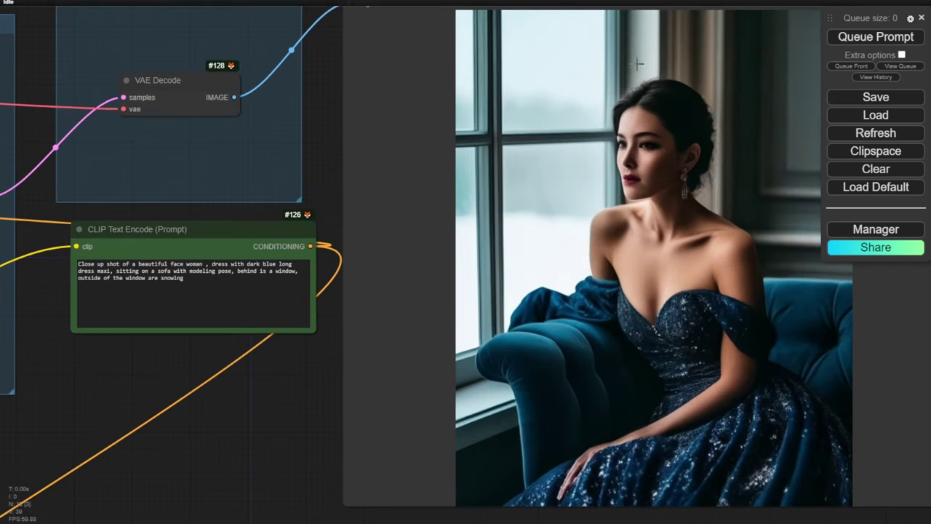
{"action": "scroll", "coordinate": [655, 240], "scroll_direction": "down", "scroll_amount": 4}
{"action": "left_click_drag", "start_coordinate": [228, 329], "coordinate": [276, 329]}
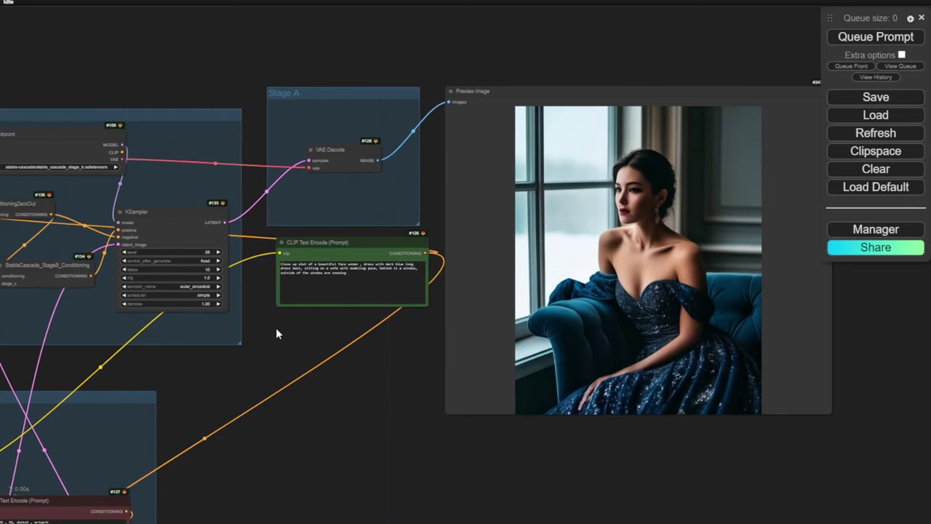
{"action": "scroll", "coordinate": [244, 339], "scroll_direction": "up", "scroll_amount": 2}
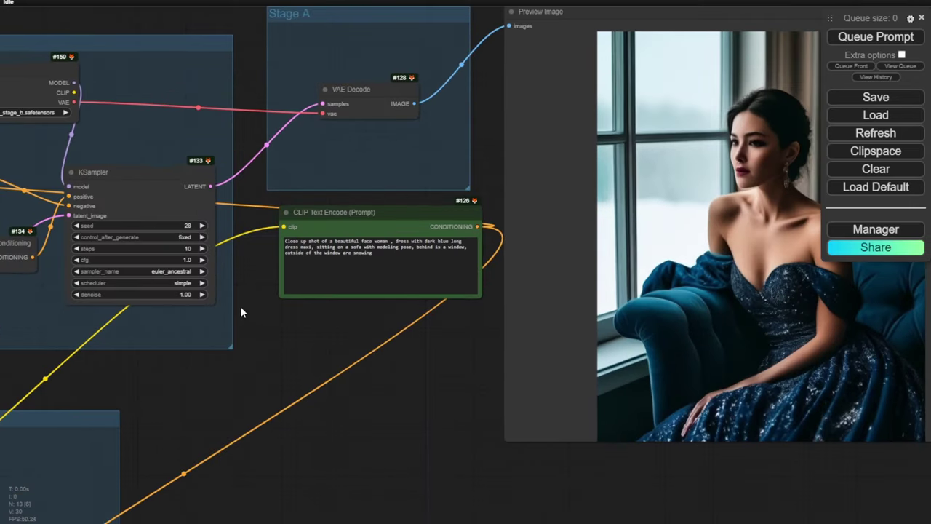
{"action": "left_click_drag", "start_coordinate": [253, 311], "coordinate": [499, 348]}
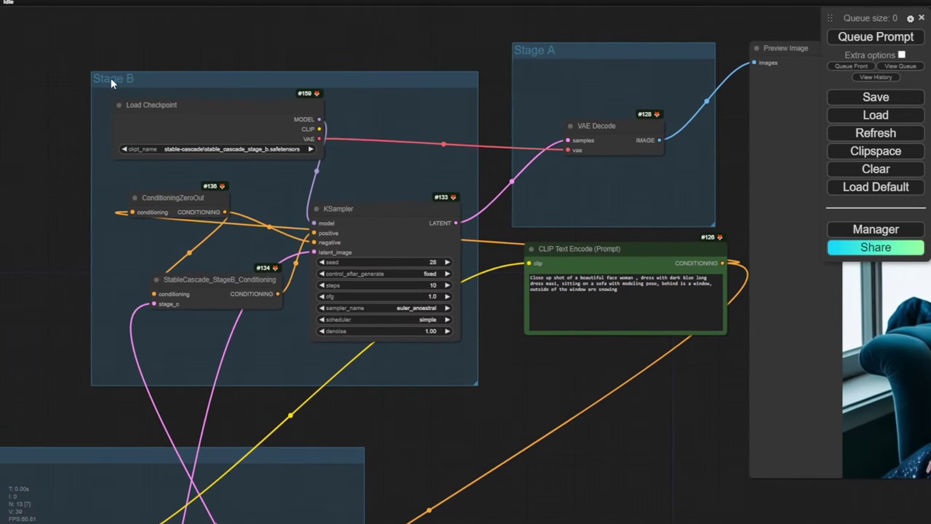
{"action": "scroll", "coordinate": [506, 300], "scroll_direction": "up", "scroll_amount": 5}
{"action": "left_click", "coordinate": [400, 276]}
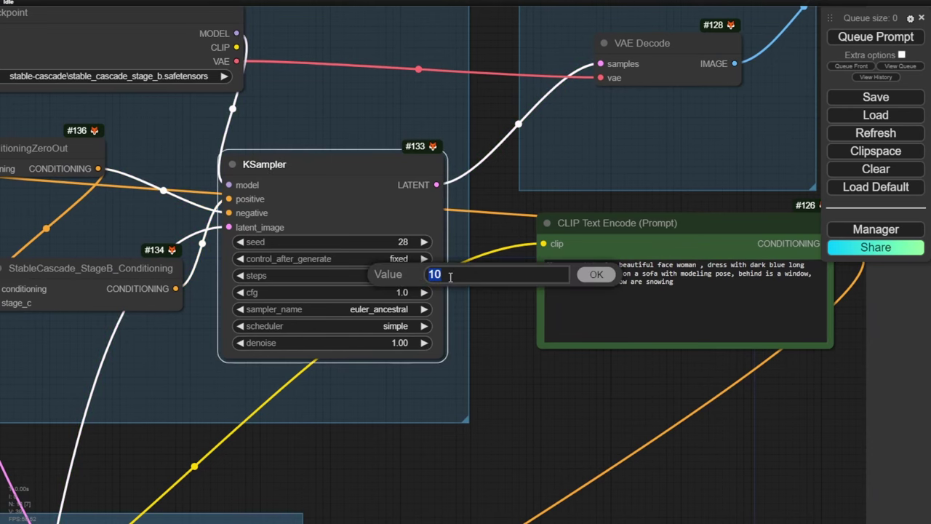
{"action": "type", "text": "20"}
{"action": "key", "text": "Return"}
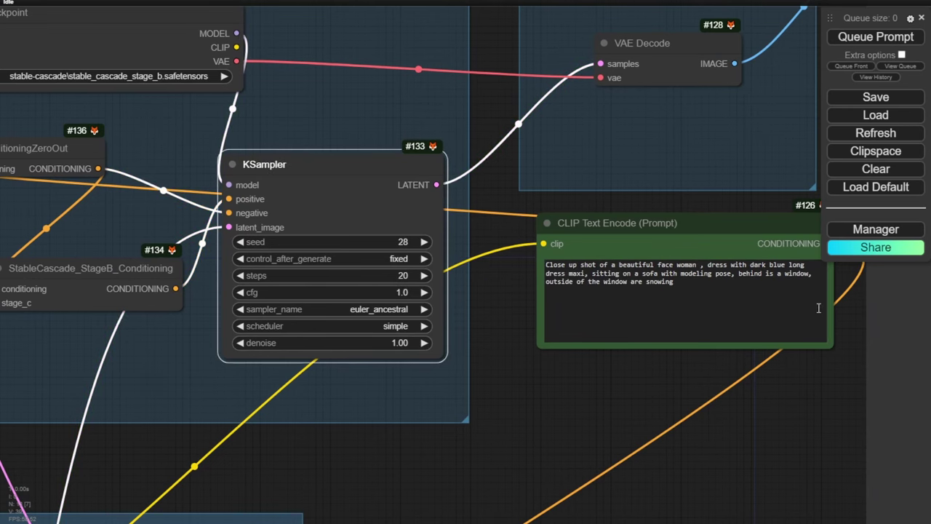
- Queue two new portrait generations with the updated Stage B settings
{"action": "scroll", "coordinate": [742, 476], "scroll_direction": "down", "scroll_amount": 3}
{"action": "scroll", "coordinate": [535, 462], "scroll_direction": "up", "scroll_amount": 2}
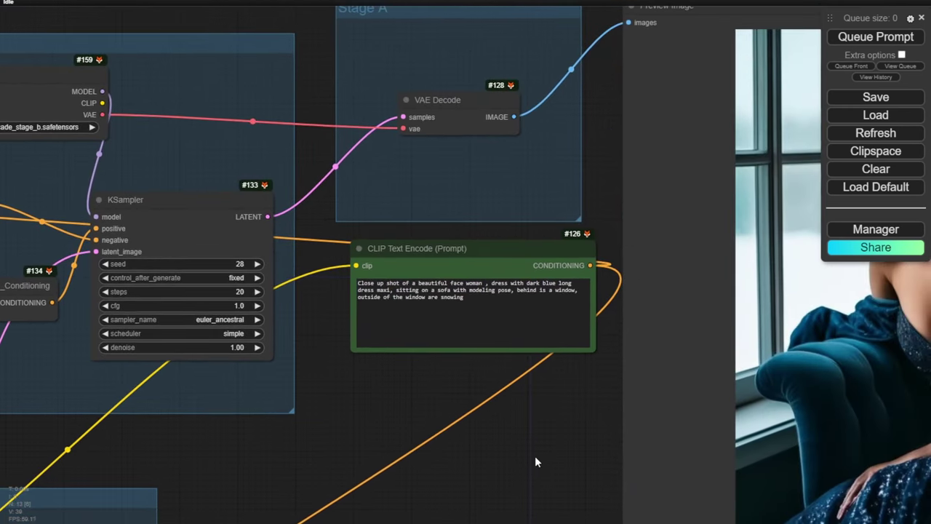
{"action": "left_click", "coordinate": [862, 36]}
{"action": "scroll", "coordinate": [596, 338], "scroll_direction": "down", "scroll_amount": 4}
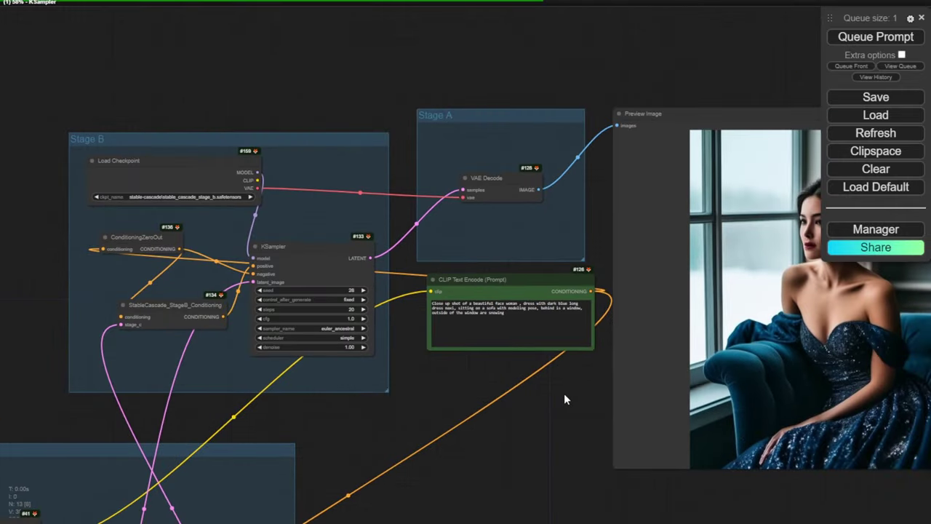
{"action": "left_click_drag", "start_coordinate": [565, 395], "coordinate": [360, 354]}
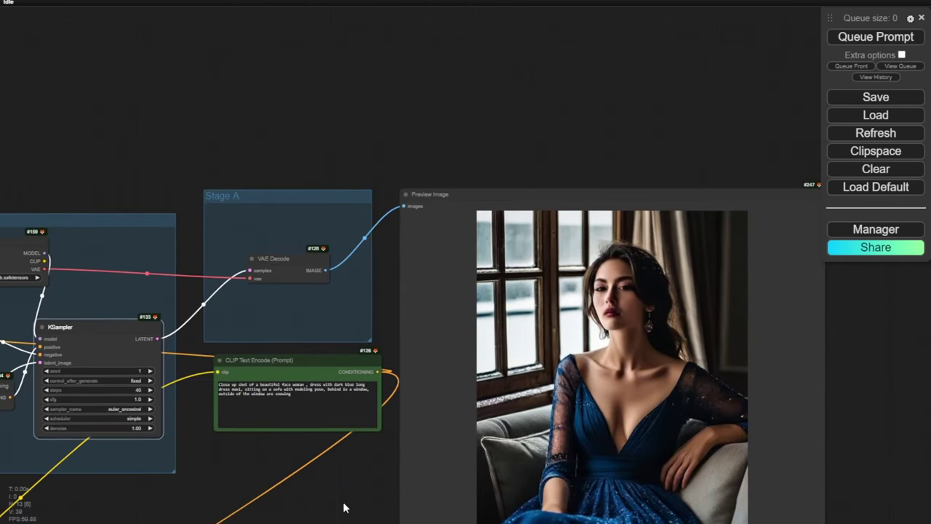
{"action": "left_click_drag", "start_coordinate": [347, 505], "coordinate": [320, 383]}
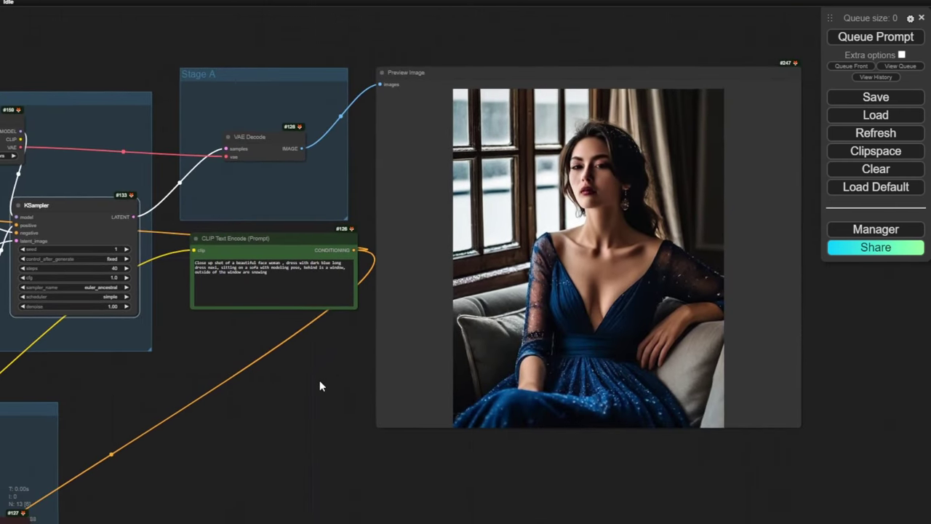
{"action": "left_click", "coordinate": [848, 41]}
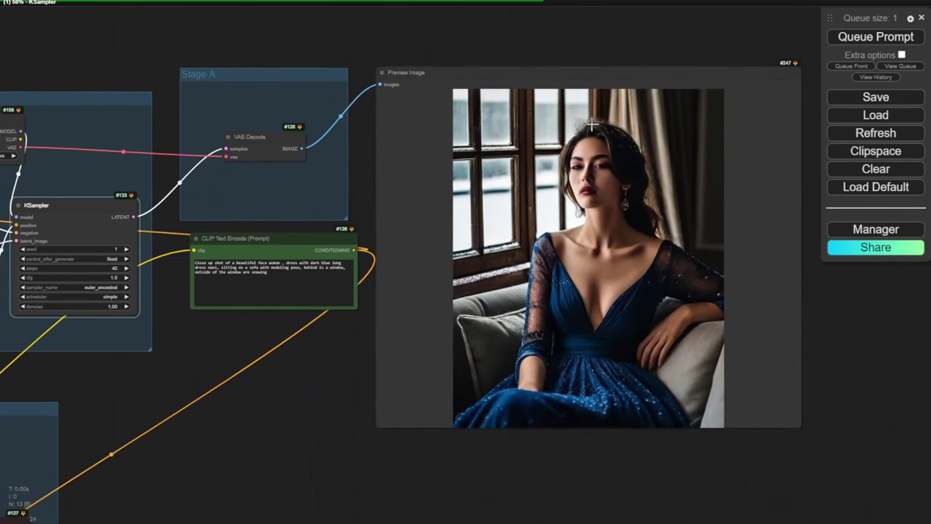
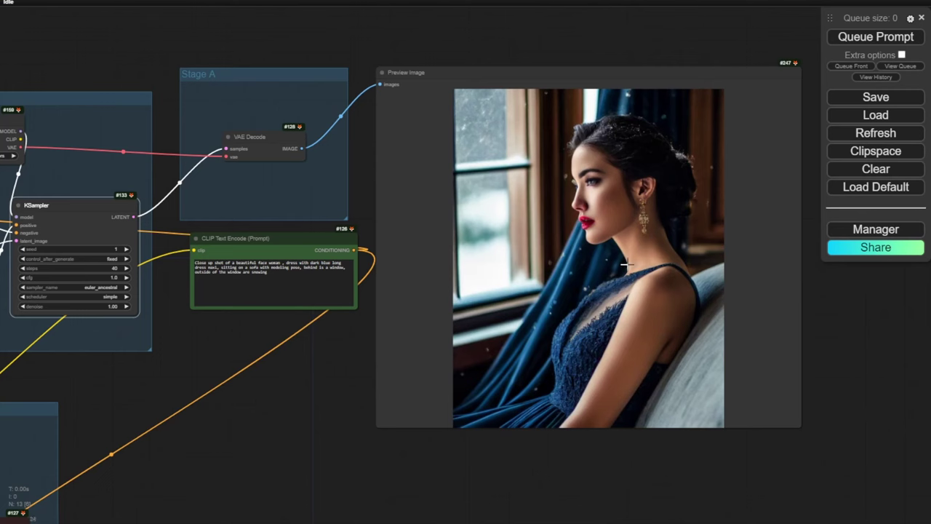
- Navigate from the portrait preview to the Stage C StableCascade_EmptyLatentImage and KSampler nodes
{"action": "left_click_drag", "start_coordinate": [334, 353], "coordinate": [289, 378]}
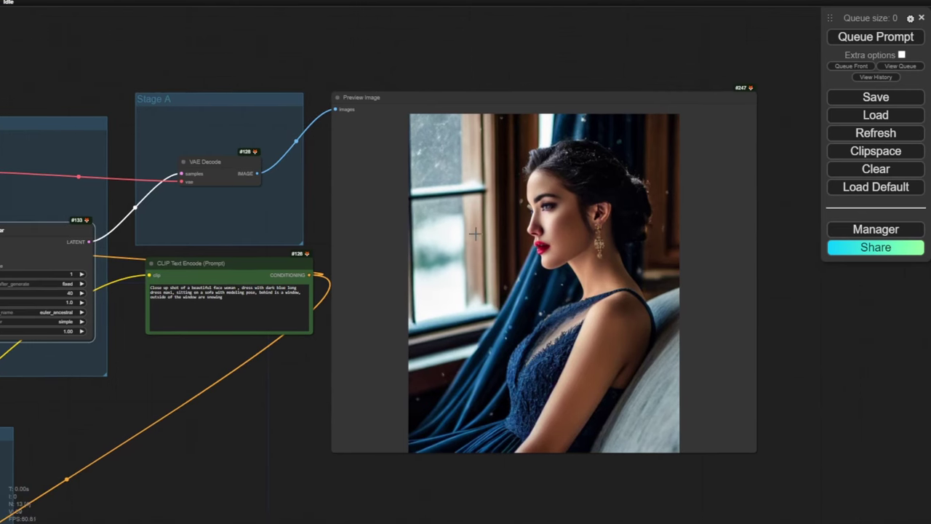
{"action": "scroll", "coordinate": [474, 232], "scroll_direction": "up", "scroll_amount": 3}
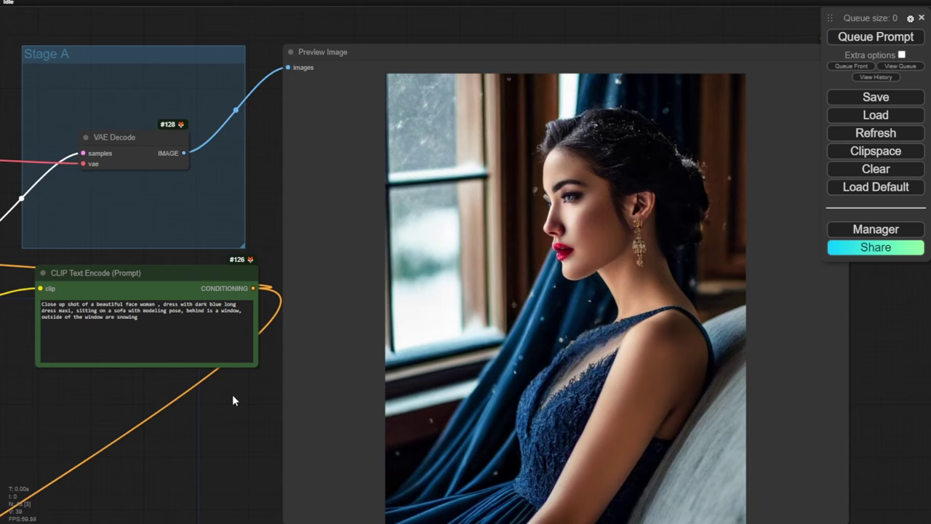
{"action": "scroll", "coordinate": [182, 438], "scroll_direction": "down", "scroll_amount": 3}
{"action": "left_click_drag", "start_coordinate": [182, 442], "coordinate": [554, 148]}
{"action": "left_click_drag", "start_coordinate": [356, 397], "coordinate": [585, 198]}
{"action": "scroll", "coordinate": [480, 262], "scroll_direction": "up", "scroll_amount": 3}
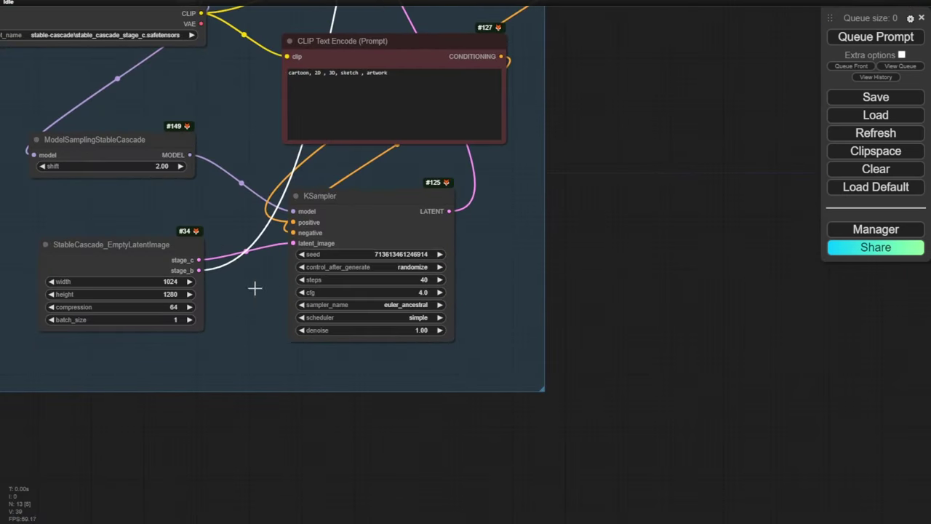
- Set the Stage C latent image height to 1024 and compression to 42
{"action": "left_click", "coordinate": [167, 294]}
{"action": "type", "text": "1024"}
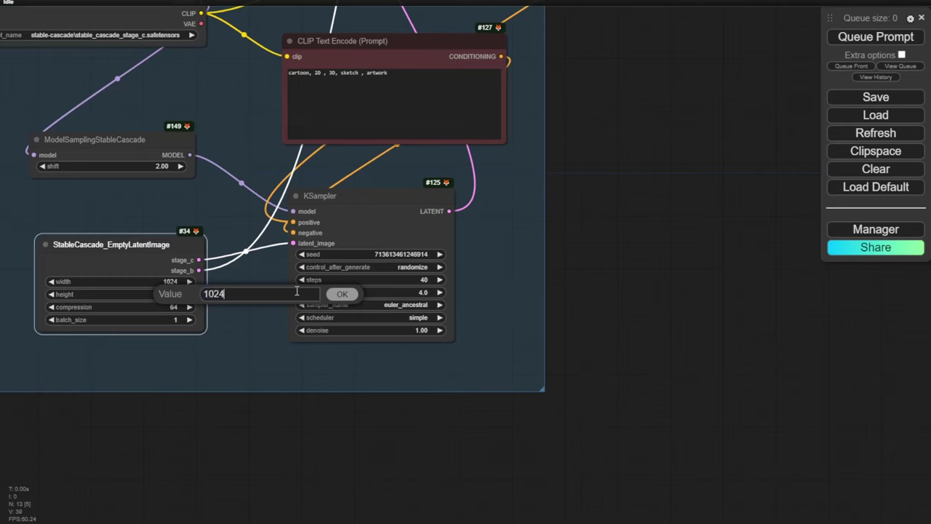
{"action": "key", "text": "Return"}
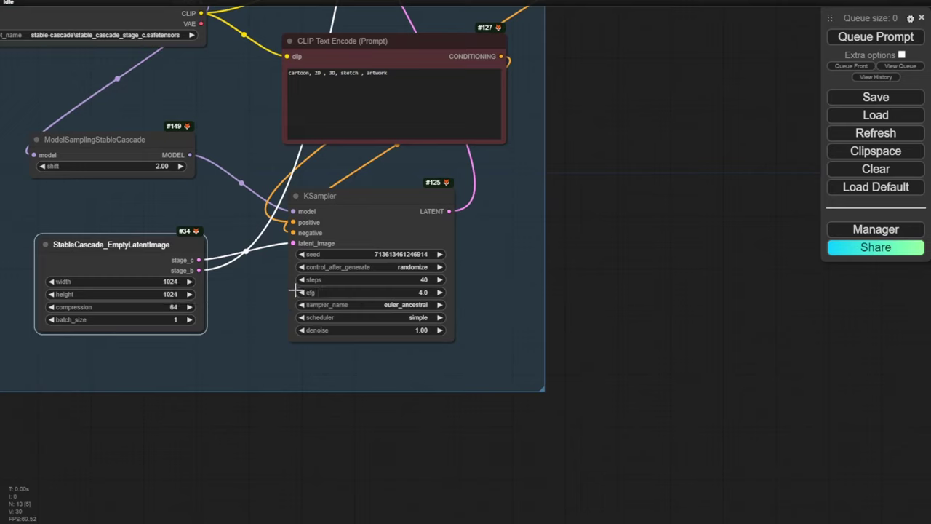
{"action": "left_click", "coordinate": [178, 306]}
{"action": "type", "text": "42"}
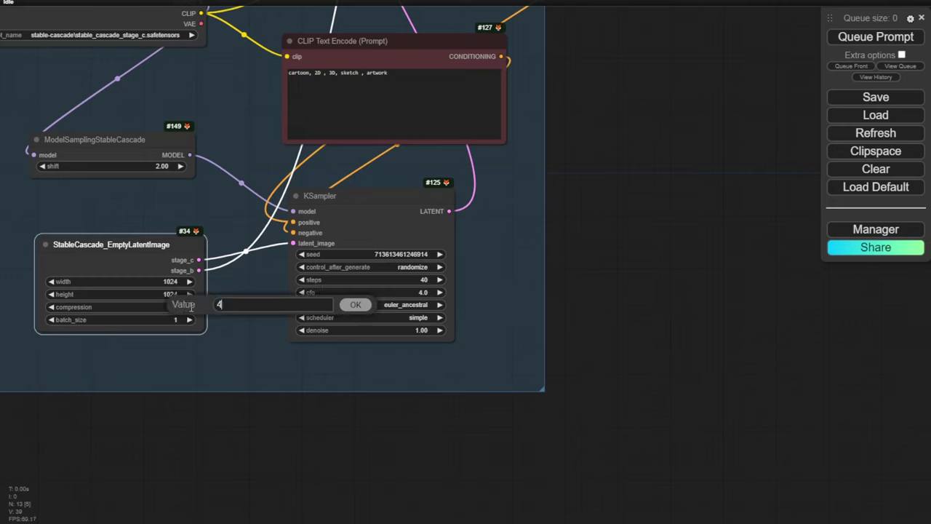
{"action": "key", "text": "Return"}
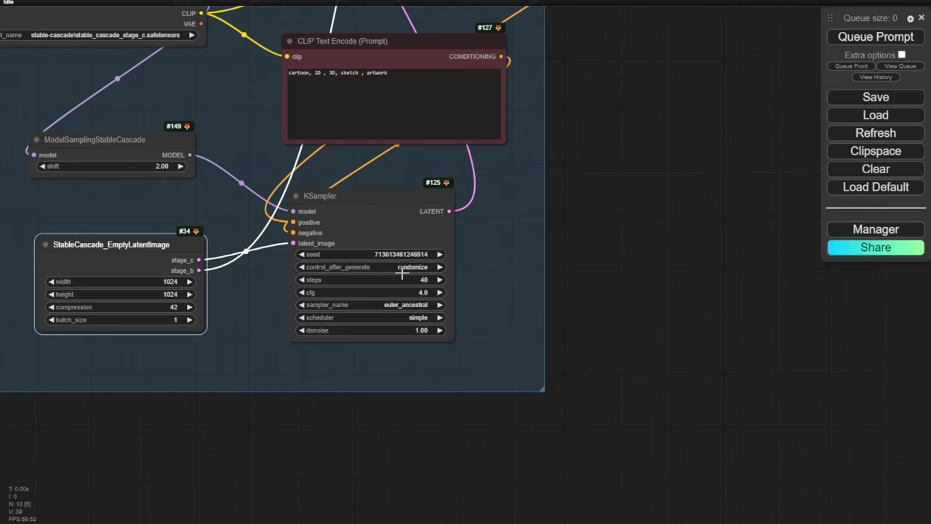
- Queue a render, view the new portrait, then pan to the positive prompt node
{"action": "scroll", "coordinate": [692, 187], "scroll_direction": "down", "scroll_amount": 5}
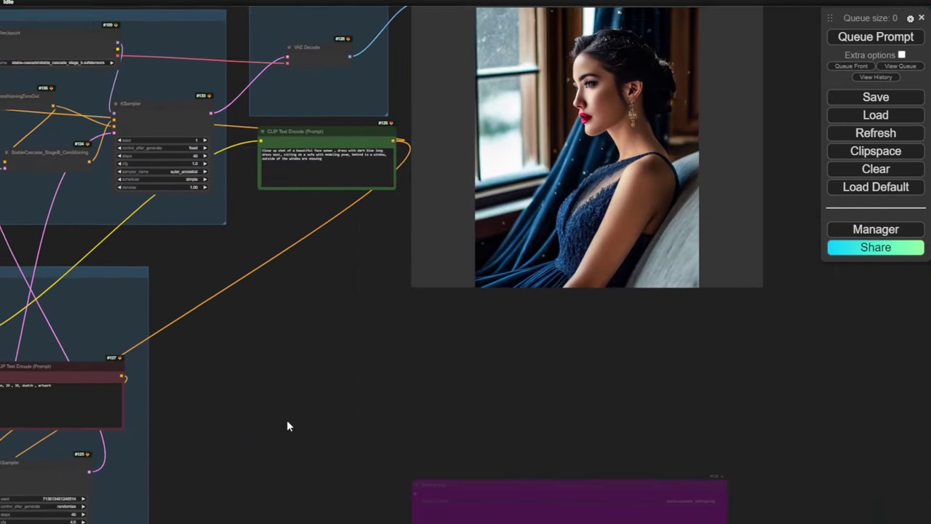
{"action": "left_click", "coordinate": [906, 37]}
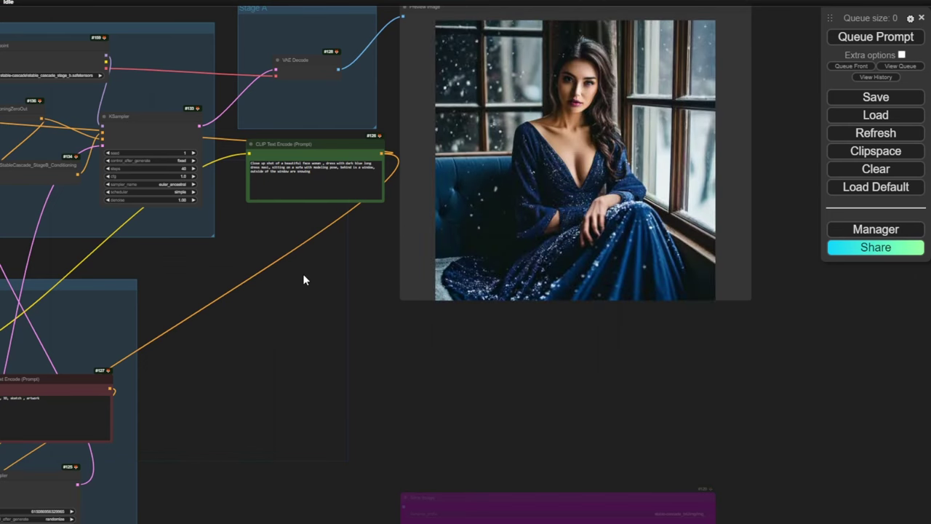
{"action": "left_click_drag", "start_coordinate": [328, 271], "coordinate": [301, 332]}
{"action": "scroll", "coordinate": [317, 320], "scroll_direction": "up", "scroll_amount": 3}
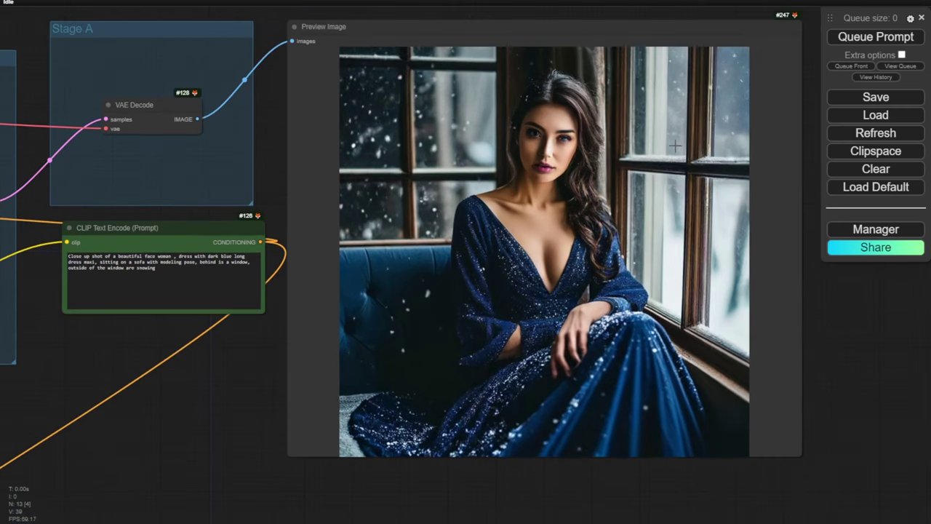
{"action": "left_click_drag", "start_coordinate": [105, 426], "coordinate": [538, 268]}
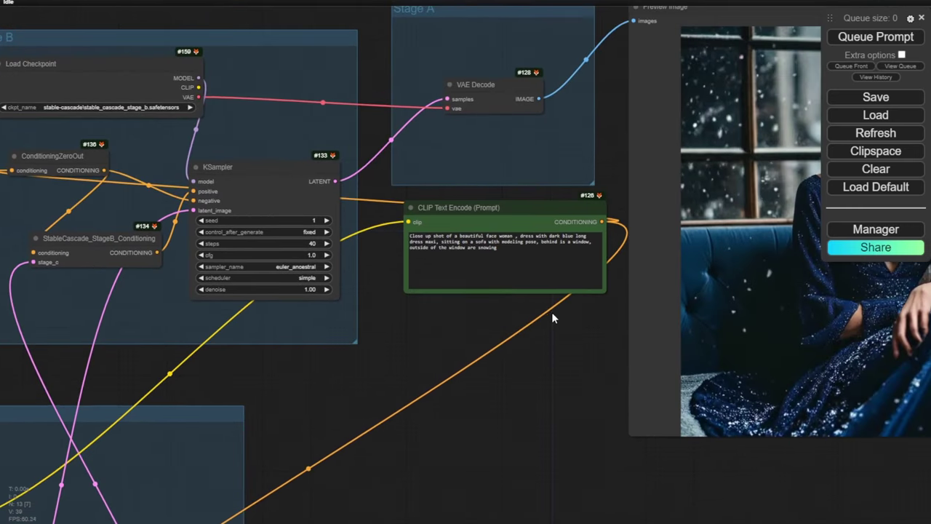
- Delete 'outside of the window are snowing' from the positive prompt
{"action": "scroll", "coordinate": [553, 262], "scroll_direction": "up", "scroll_amount": 2}
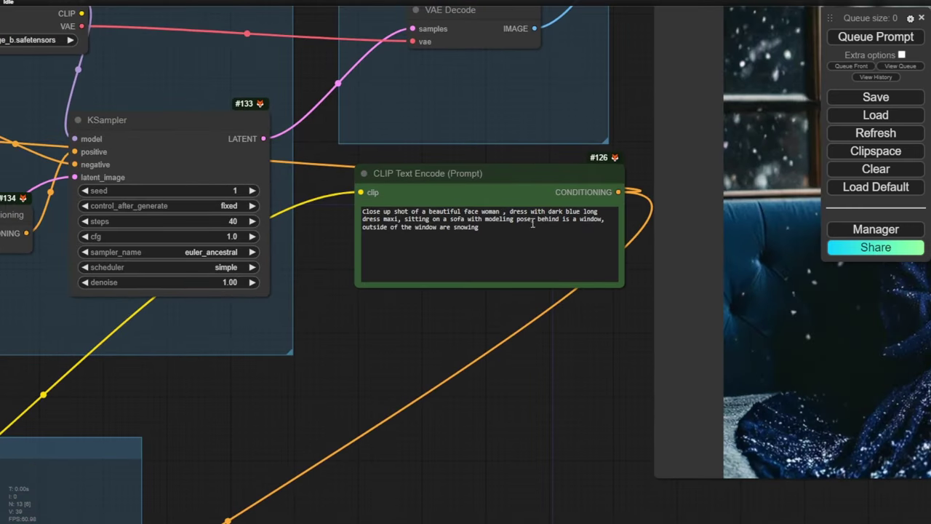
{"action": "left_click_drag", "start_coordinate": [483, 226], "coordinate": [371, 228]}
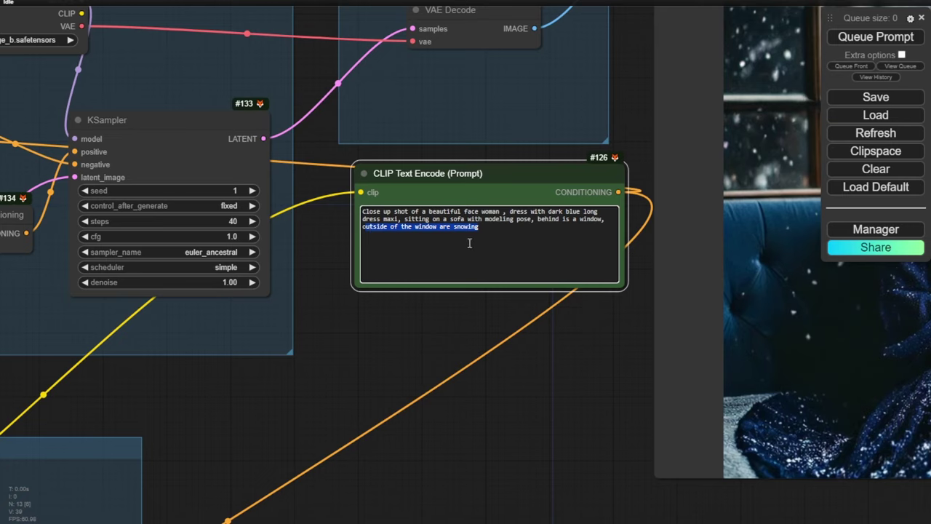
{"action": "type", "text": "o"}
{"action": "left_click", "coordinate": [592, 365]}
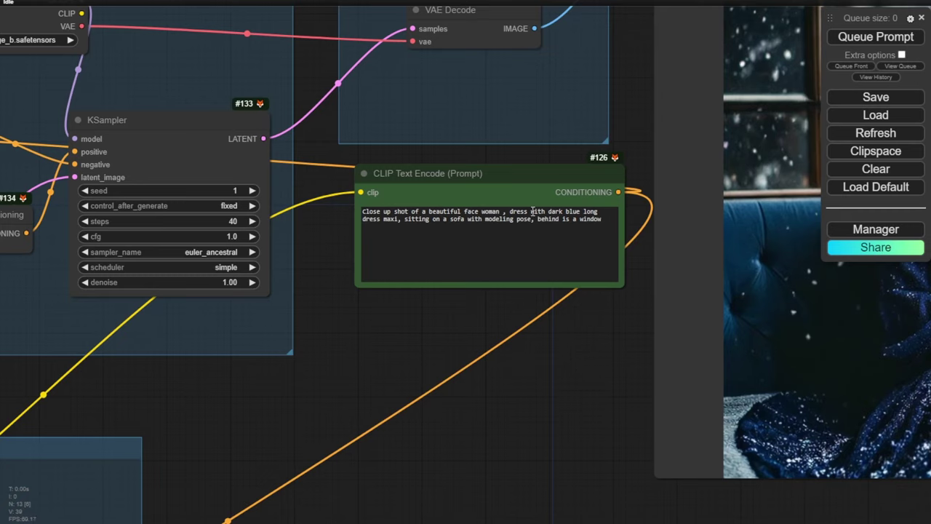
- Remove 'with dark blue' from the positive prompt's dress description
{"action": "left_click_drag", "start_coordinate": [532, 212], "coordinate": [582, 212]}
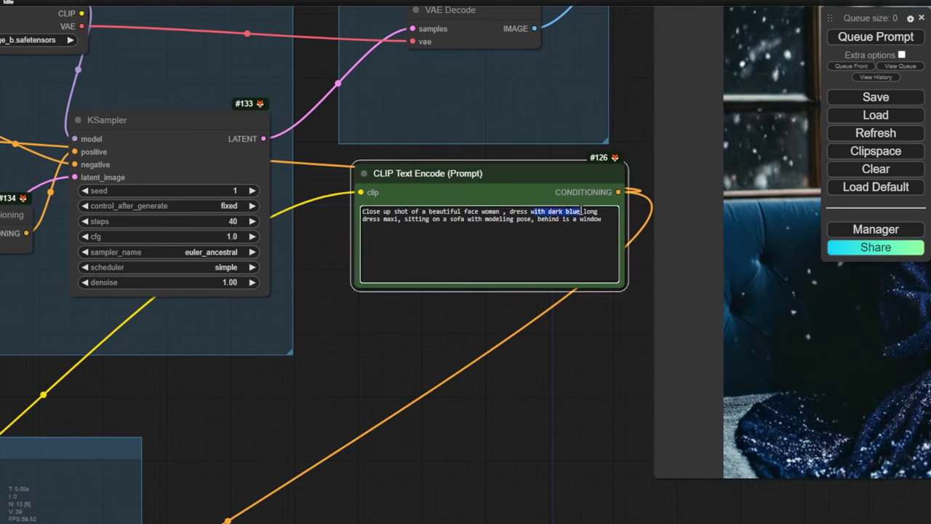
{"action": "key", "text": "BackSpace"}
{"action": "key", "text": "BackSpace"}
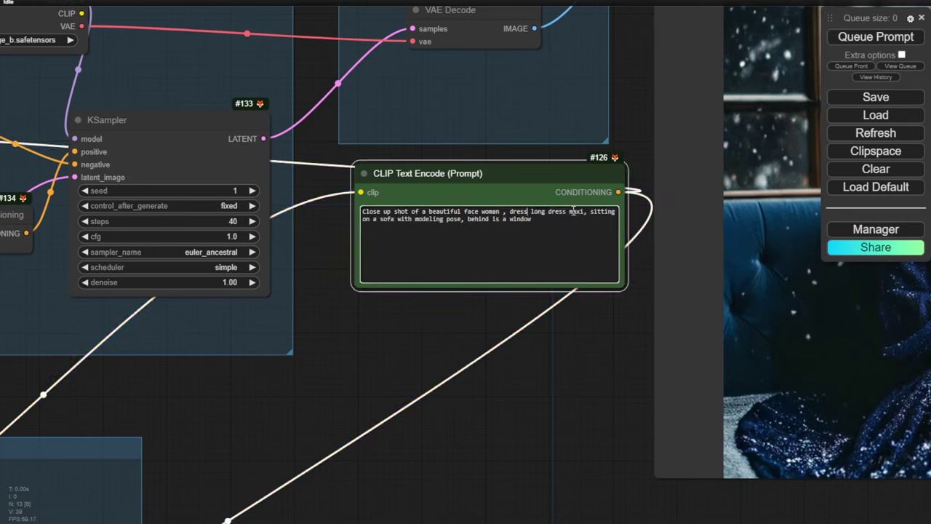
{"action": "left_click", "coordinate": [493, 325]}
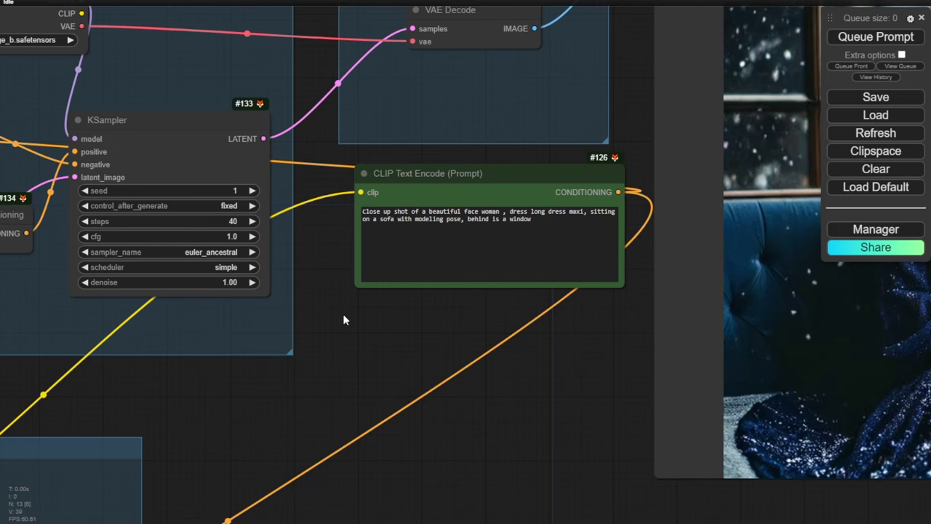
{"action": "scroll", "coordinate": [516, 275], "scroll_direction": "down", "scroll_amount": 2}
- Inspect the white-gown portrait, then pan to the negative prompt and latent image nodes
{"action": "right_click", "coordinate": [521, 280]}
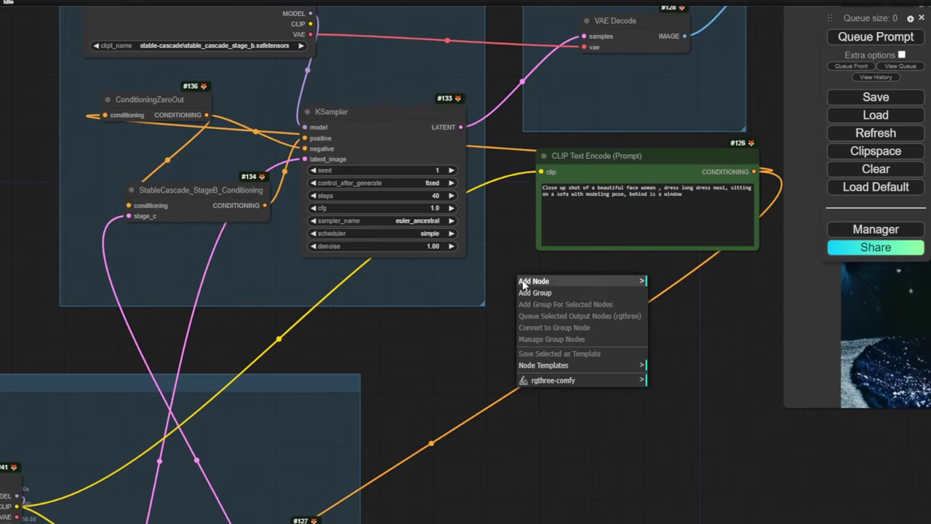
{"action": "left_click_drag", "start_coordinate": [424, 370], "coordinate": [545, 102]}
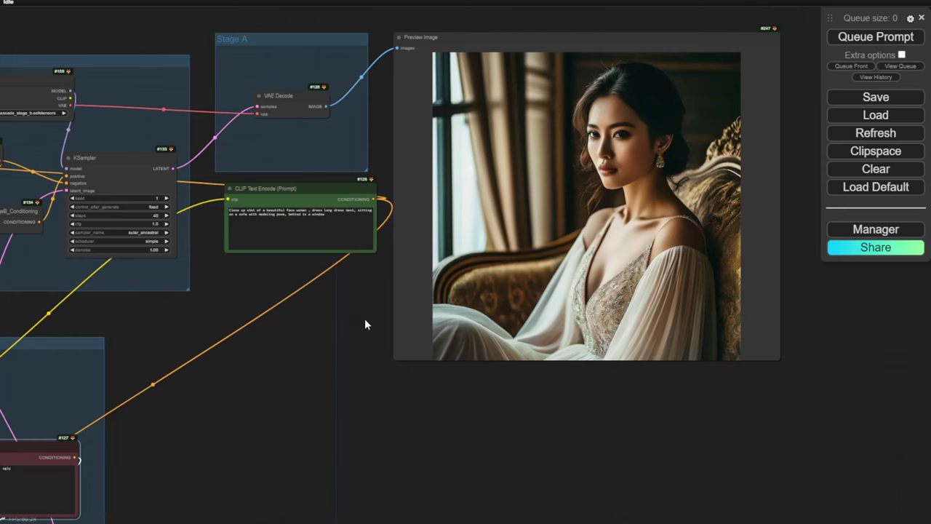
{"action": "scroll", "coordinate": [364, 318], "scroll_direction": "up", "scroll_amount": 3}
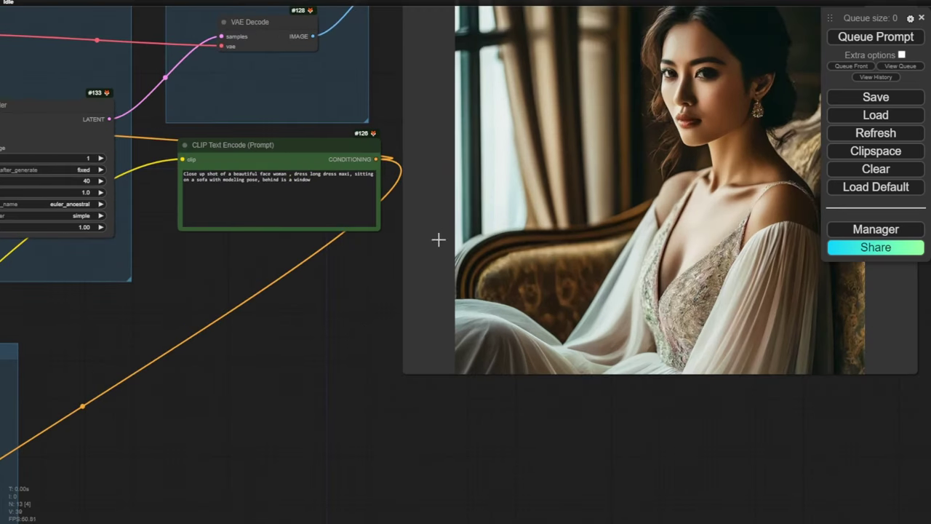
{"action": "left_click_drag", "start_coordinate": [371, 287], "coordinate": [309, 329]}
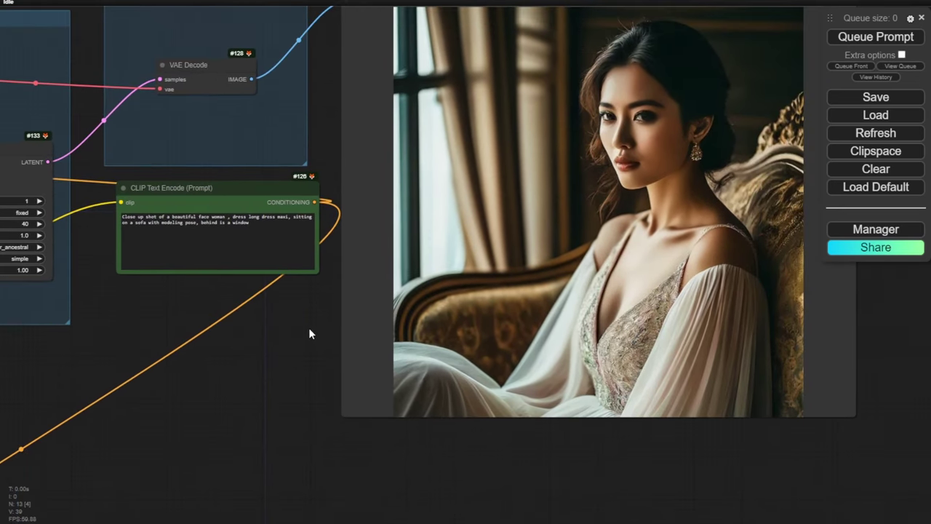
{"action": "left_click_drag", "start_coordinate": [251, 431], "coordinate": [619, 150]}
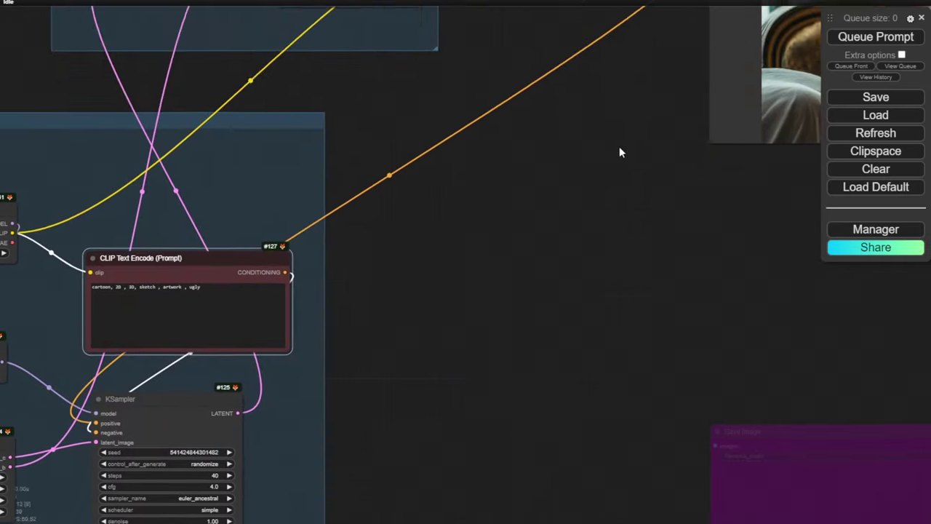
{"action": "left_click_drag", "start_coordinate": [278, 367], "coordinate": [643, 157]}
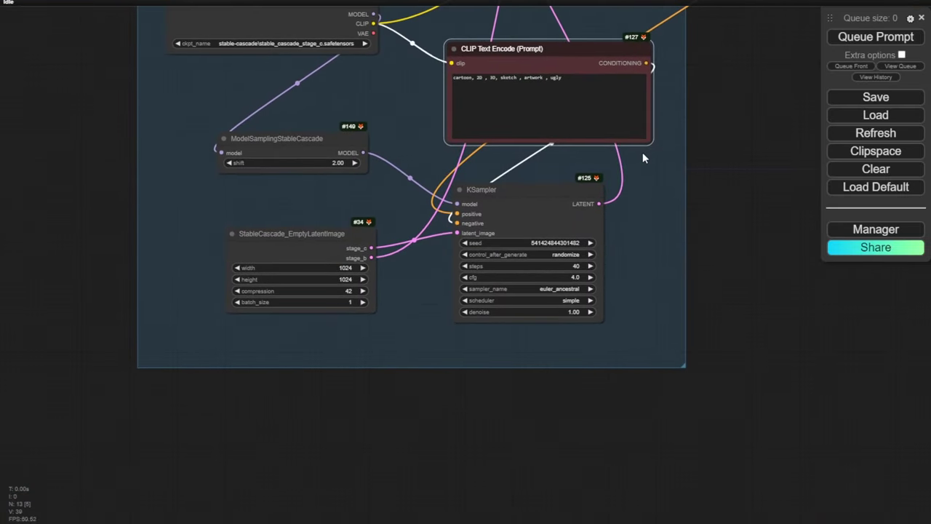
{"action": "left_click", "coordinate": [308, 267]}
{"action": "type", "text": "1280"}
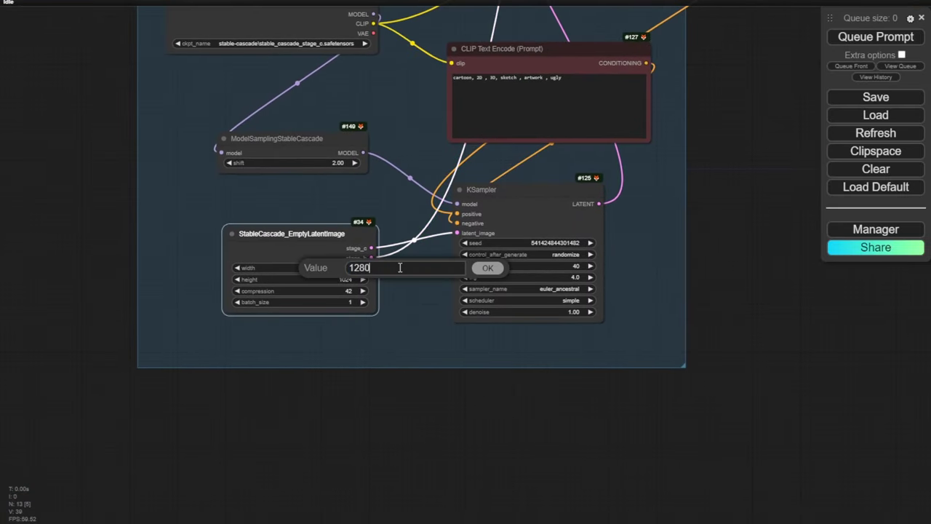
{"action": "key", "text": "Return"}
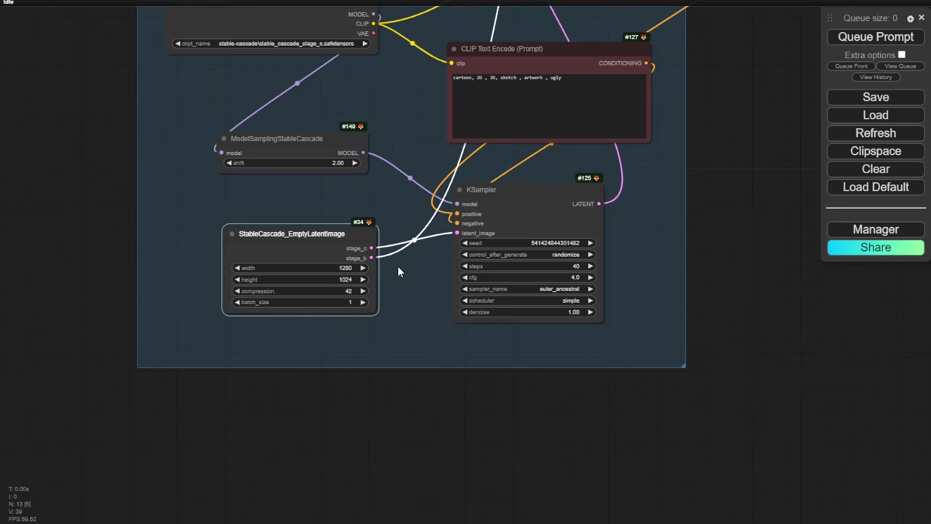
{"action": "left_click", "coordinate": [329, 280]}
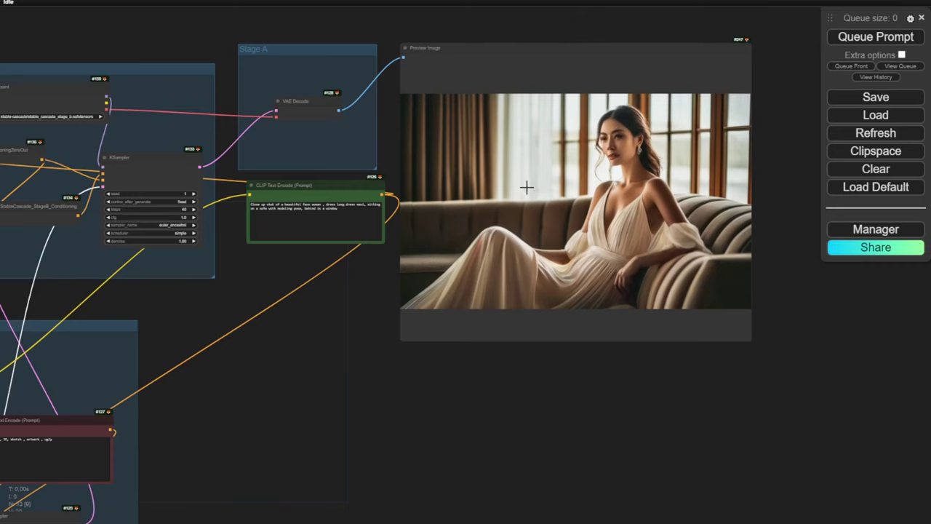
{"action": "left_click_drag", "start_coordinate": [329, 378], "coordinate": [319, 412]}
{"action": "key", "text": "ctrl+Return"}
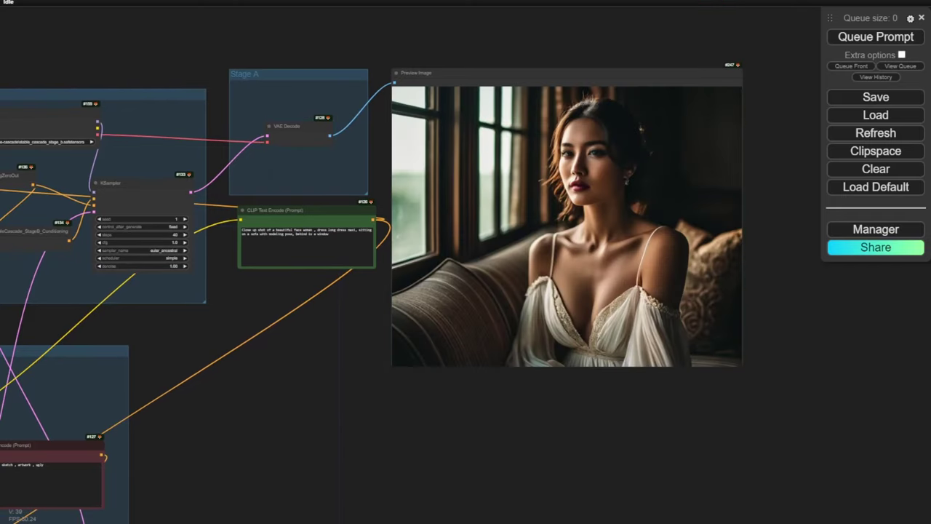
{"action": "scroll", "coordinate": [544, 209], "scroll_direction": "up", "scroll_amount": 3}
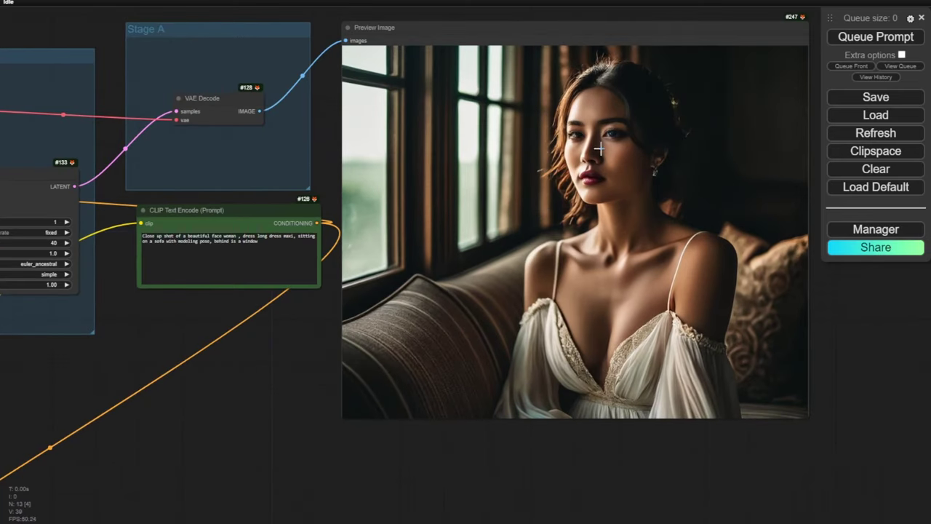
{"action": "scroll", "coordinate": [612, 144], "scroll_direction": "up", "scroll_amount": 5}
{"action": "scroll", "coordinate": [615, 143], "scroll_direction": "up", "scroll_amount": 4}
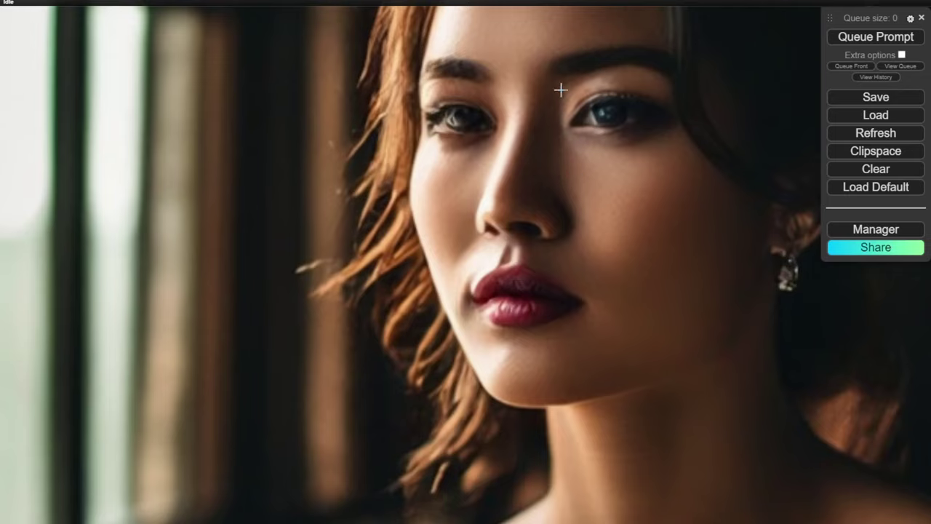
{"action": "scroll", "coordinate": [592, 109], "scroll_direction": "down", "scroll_amount": 8}
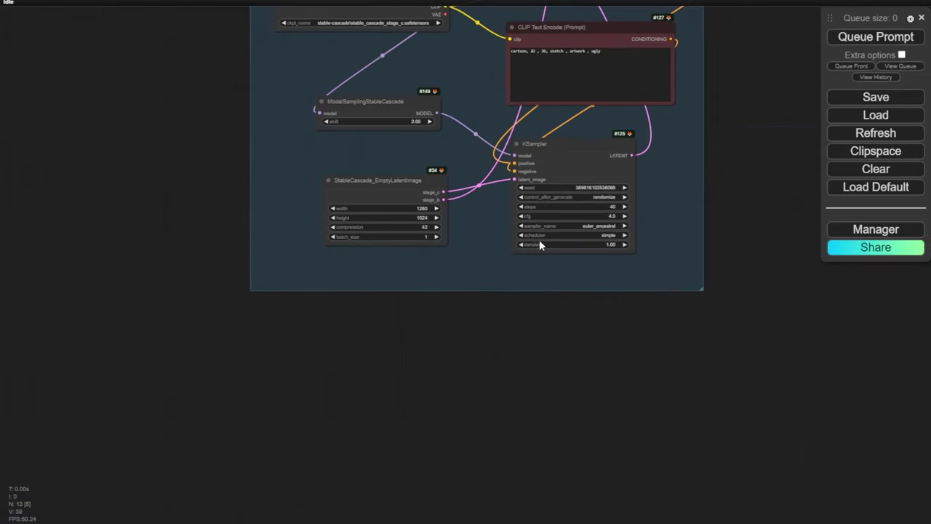
- Set the latent image width to 1500
{"action": "scroll", "coordinate": [422, 255], "scroll_direction": "up", "scroll_amount": 5}
{"action": "left_click", "coordinate": [405, 156]}
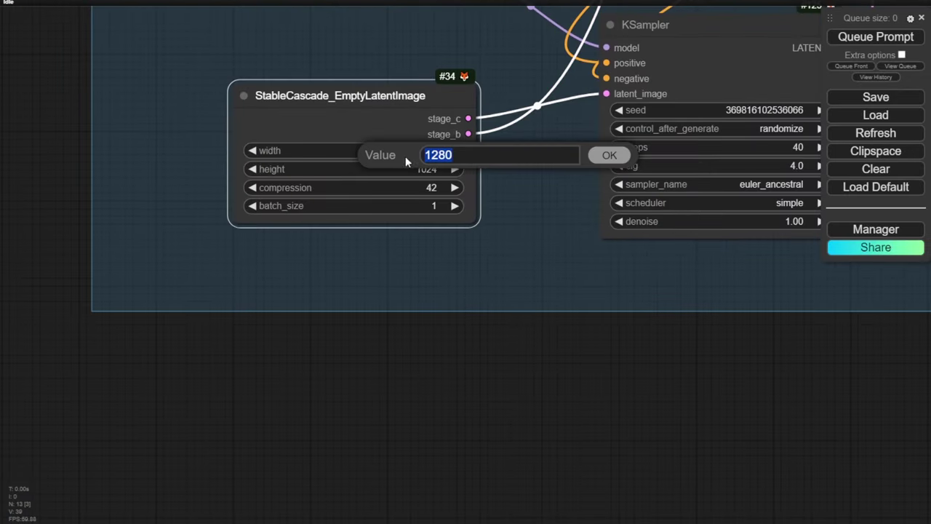
{"action": "type", "text": "1500"}
{"action": "key", "text": "Return"}
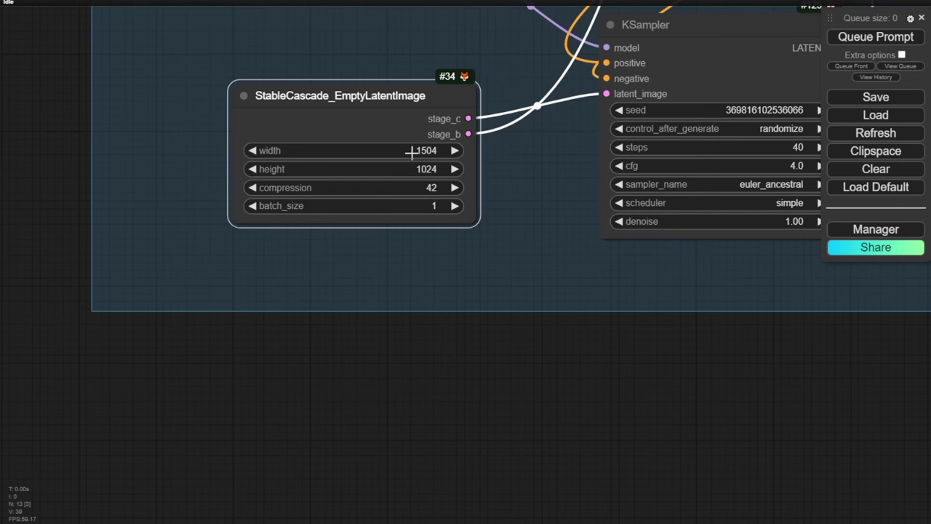
- Give KSampler #125 30 steps and a cfg of 3.0
{"action": "left_click_drag", "start_coordinate": [627, 332], "coordinate": [388, 485]}
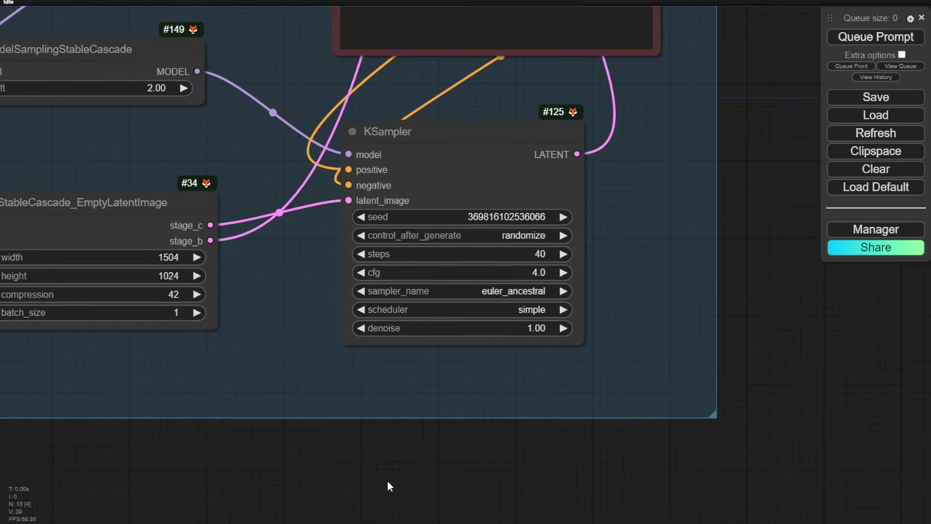
{"action": "left_click", "coordinate": [524, 253]}
{"action": "type", "text": "30"}
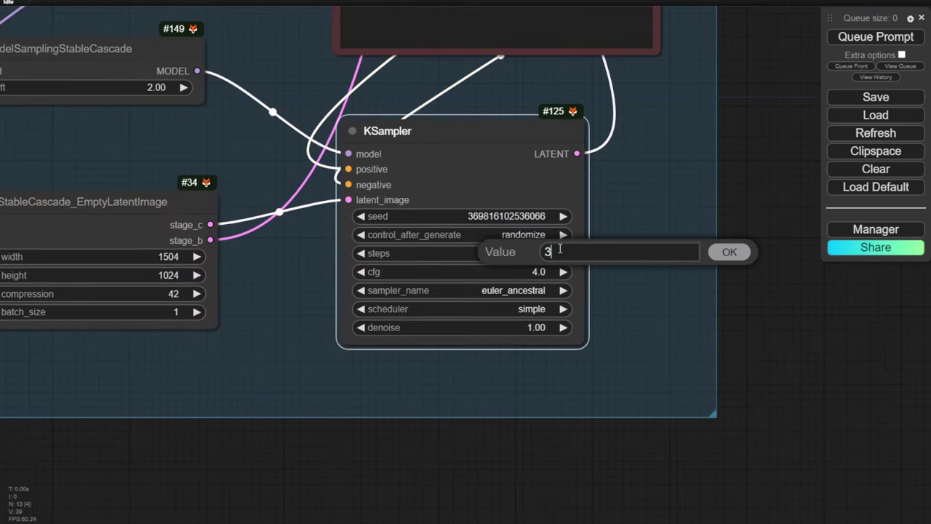
{"action": "key", "text": "Return"}
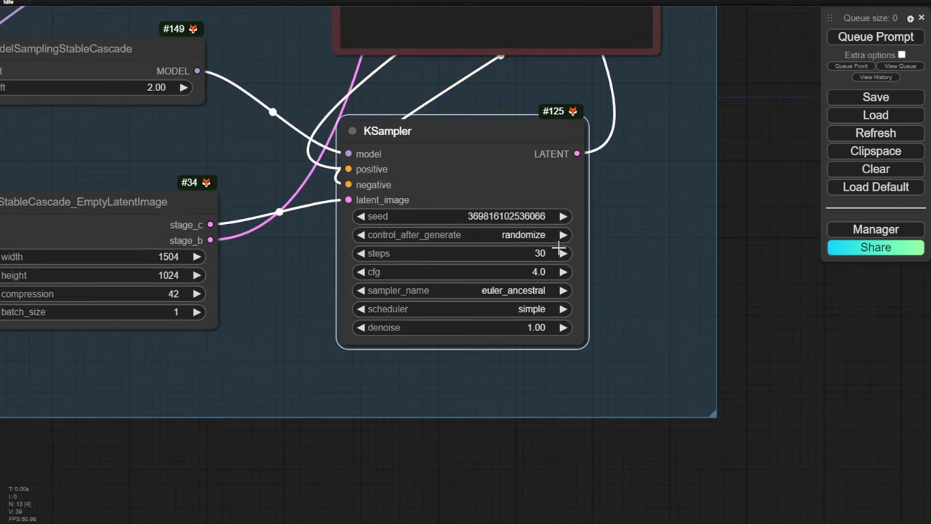
{"action": "left_click", "coordinate": [515, 272]}
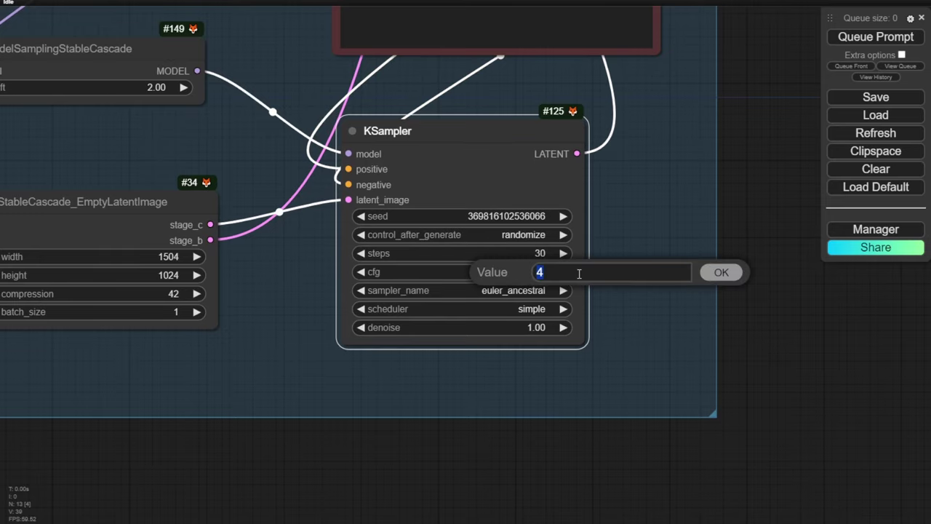
{"action": "type", "text": "3.0"}
{"action": "key", "text": "Return"}
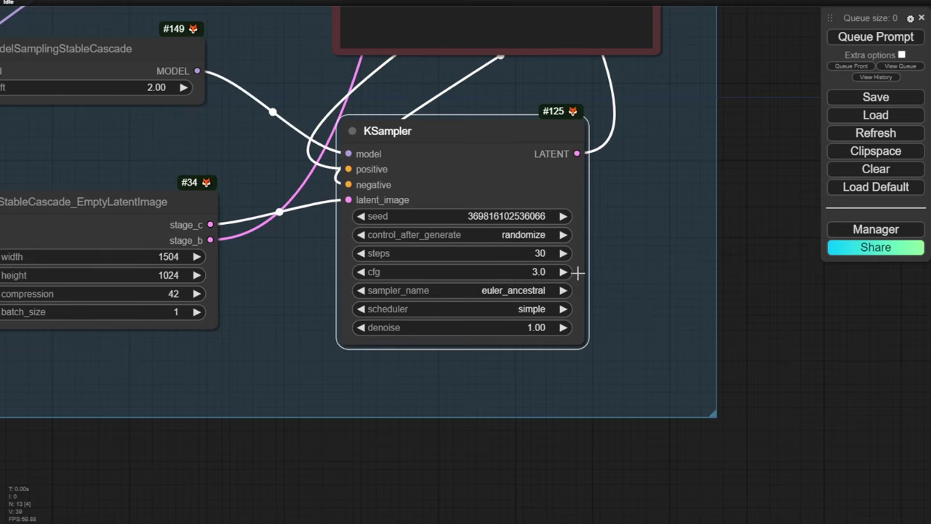
- Set the Stage B KSampler to 30 steps and queue a new render
{"action": "scroll", "coordinate": [762, 207], "scroll_direction": "down", "scroll_amount": 2}
{"action": "left_click_drag", "start_coordinate": [766, 166], "coordinate": [483, 480]}
{"action": "left_click", "coordinate": [445, 297]}
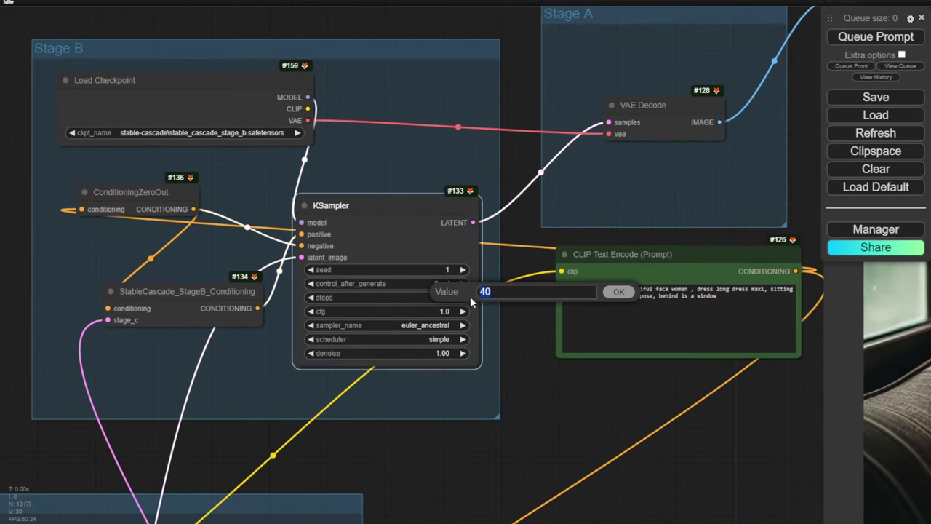
{"action": "type", "text": "30"}
{"action": "key", "text": "Return"}
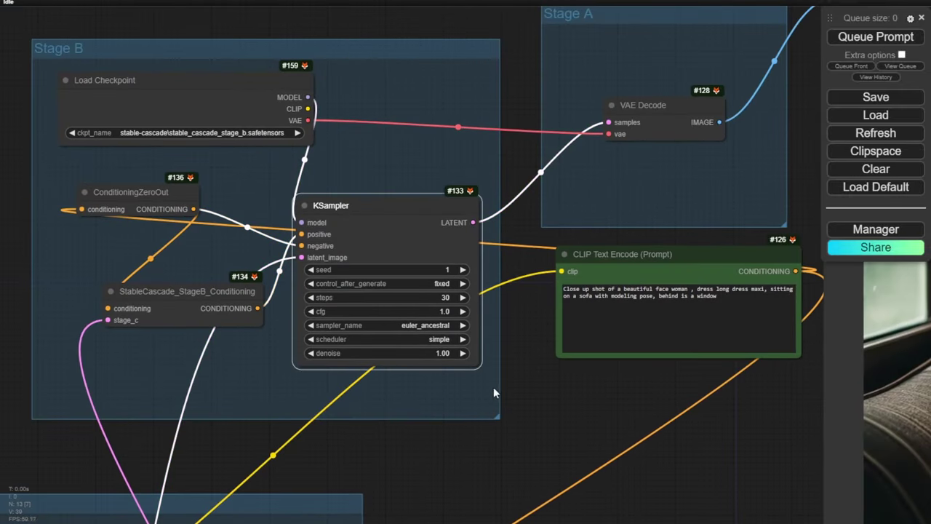
{"action": "scroll", "coordinate": [535, 427], "scroll_direction": "down", "scroll_amount": 4}
{"action": "left_click", "coordinate": [876, 37]}
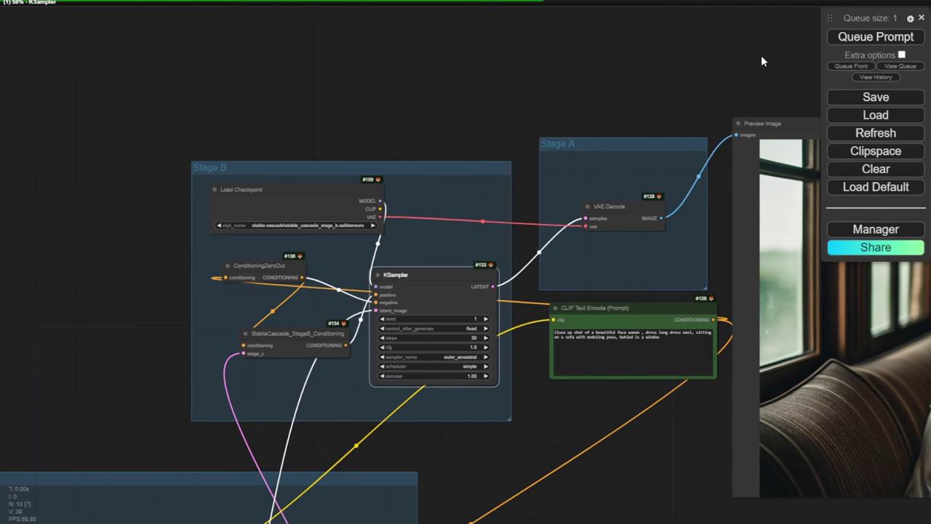
- Zoom into the Preview Image to inspect the floral off-shoulder dress portrait
{"action": "left_click_drag", "start_coordinate": [761, 55], "coordinate": [302, 18]}
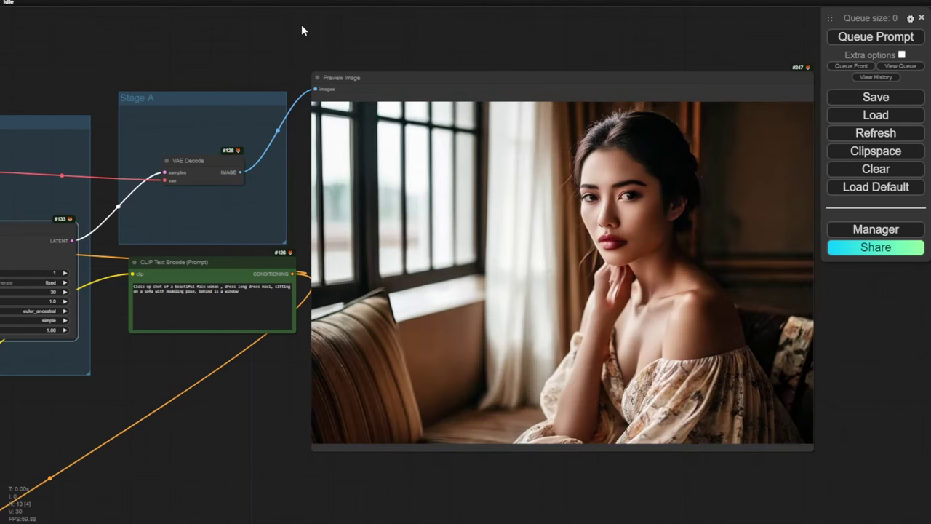
{"action": "scroll", "coordinate": [607, 190], "scroll_direction": "up", "scroll_amount": 9}
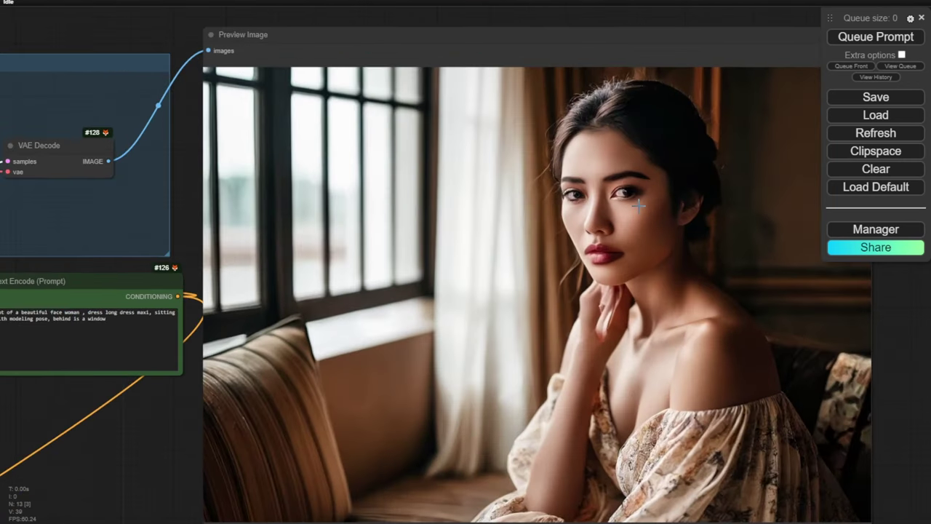
{"action": "scroll", "coordinate": [533, 202], "scroll_direction": "down", "scroll_amount": 8}
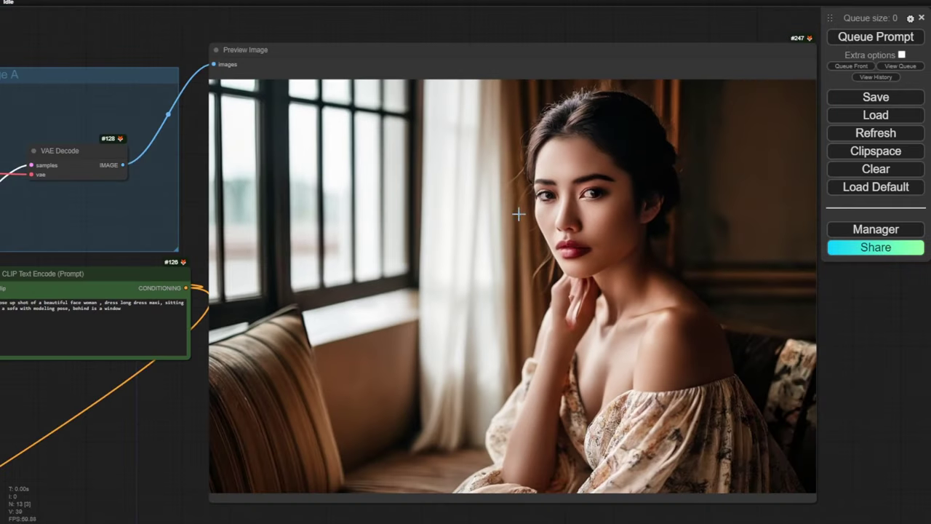
{"action": "scroll", "coordinate": [148, 366], "scroll_direction": "up", "scroll_amount": 8}
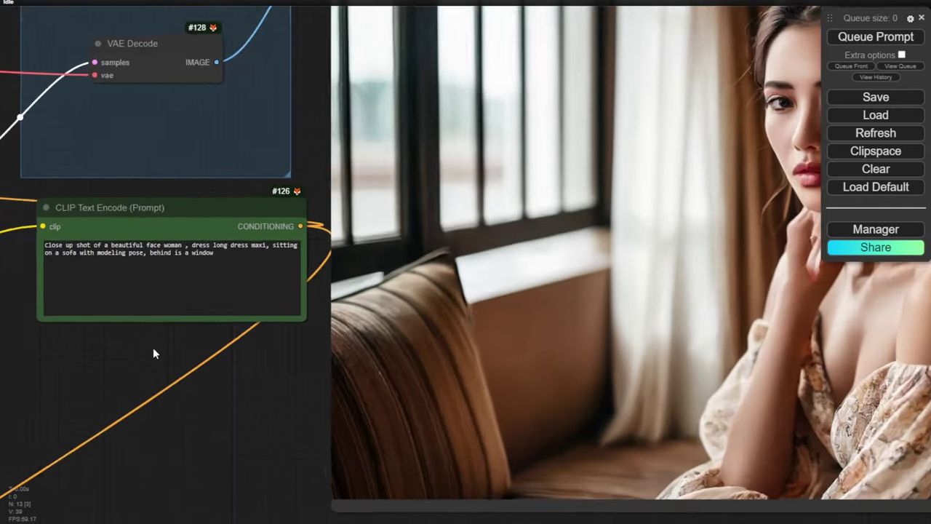
- Append '(clear eye ball)' to the positive prompt and render a new portrait
{"action": "left_click", "coordinate": [267, 228]}
{"action": "type", "text": ", "}
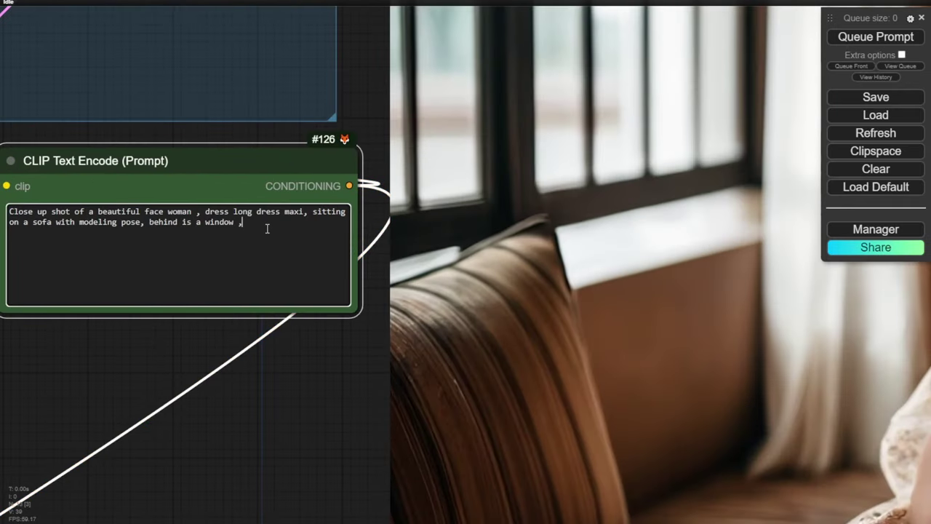
{"action": "type", "text": "()"}
{"action": "type", "text": "clear "}
{"action": "type", "text": "eye "}
{"action": "type", "text": "ball"}
{"action": "left_click", "coordinate": [851, 40]}
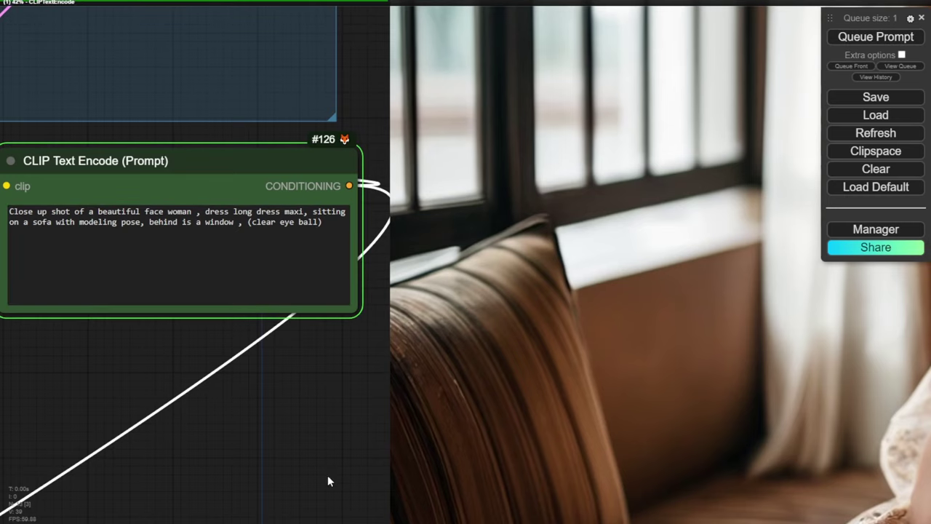
{"action": "scroll", "coordinate": [440, 231], "scroll_direction": "down", "scroll_amount": 7}
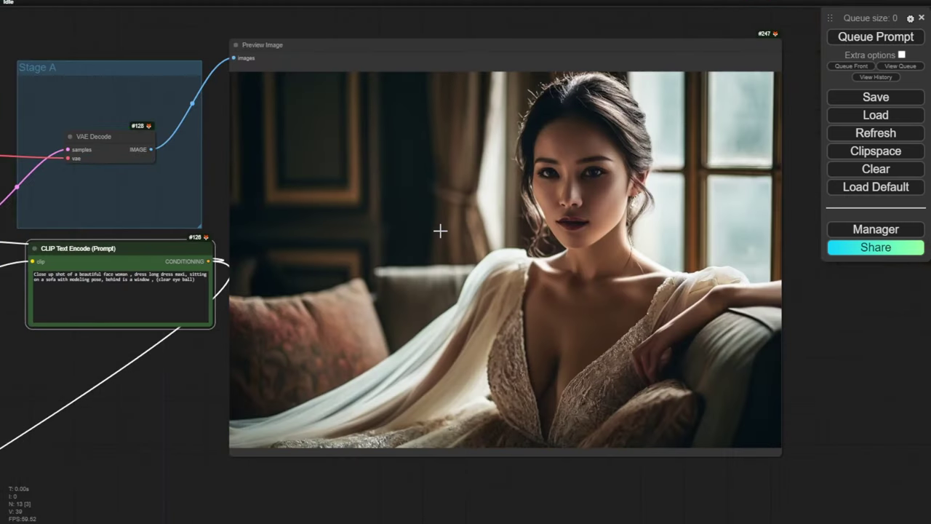
{"action": "scroll", "coordinate": [575, 191], "scroll_direction": "up", "scroll_amount": 8}
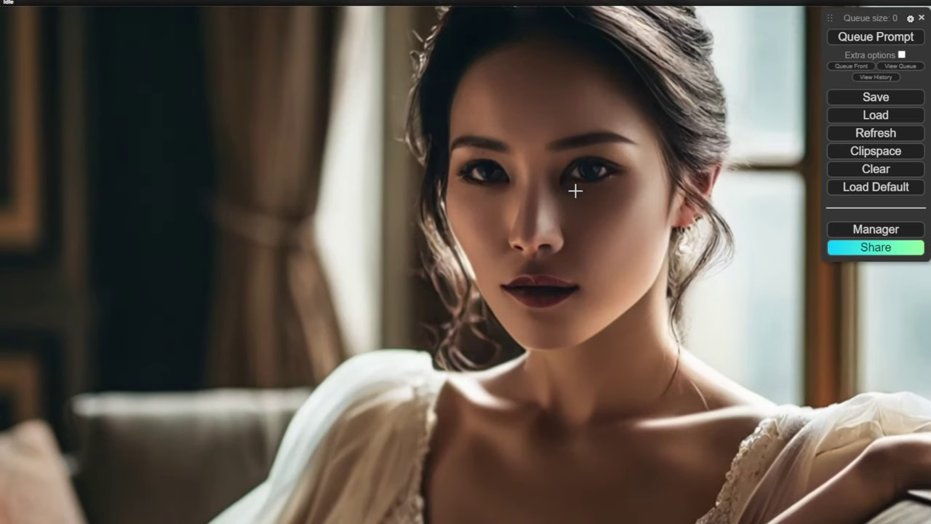
{"action": "scroll", "coordinate": [554, 192], "scroll_direction": "up", "scroll_amount": 2}
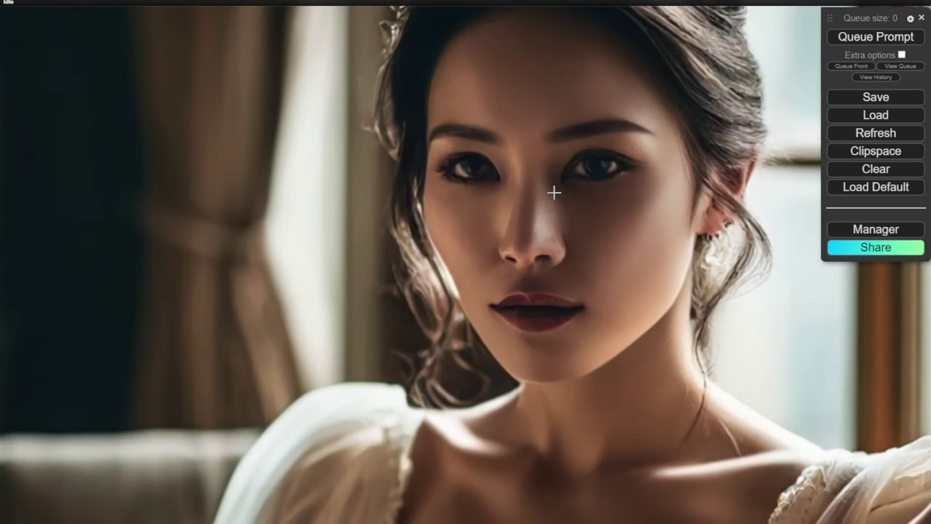
{"action": "scroll", "coordinate": [555, 192], "scroll_direction": "down", "scroll_amount": 5}
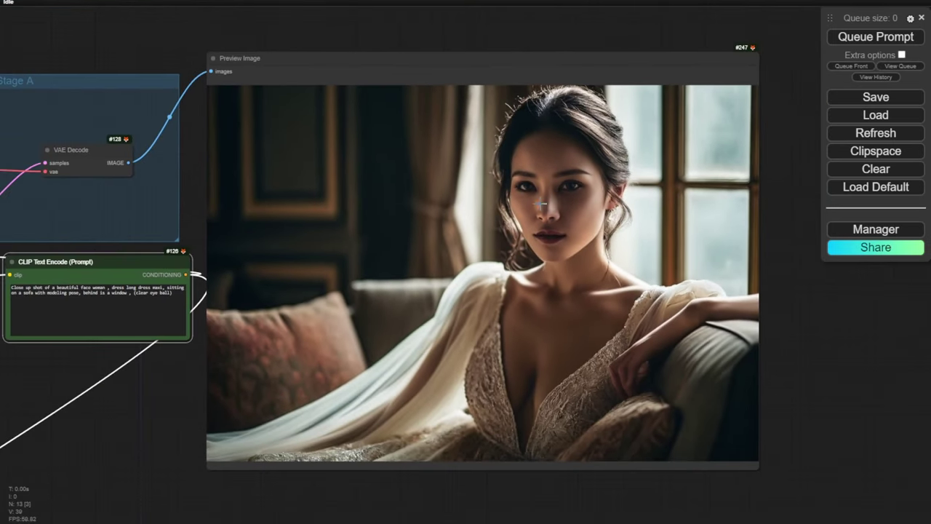
- Save the lace-gown image from the Preview Image node and recentre the canvas
{"action": "right_click", "coordinate": [353, 220]}
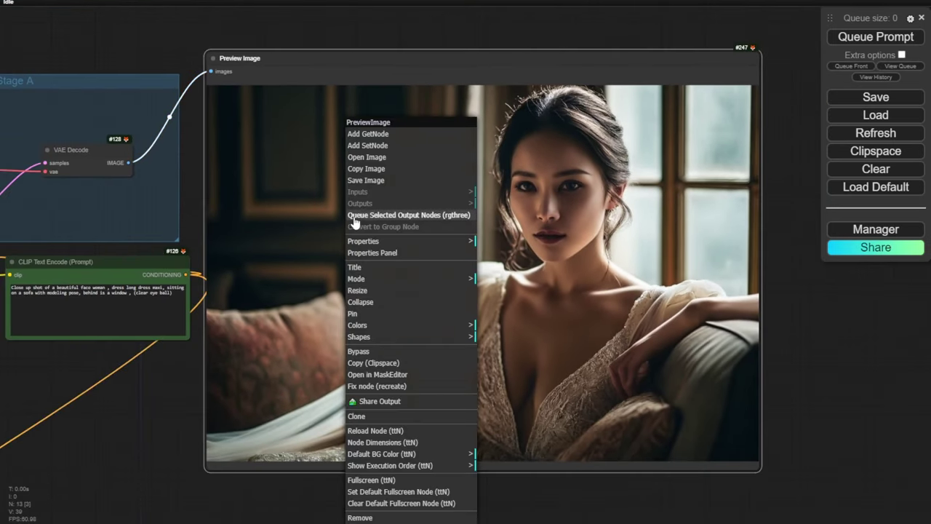
{"action": "left_click", "coordinate": [407, 180]}
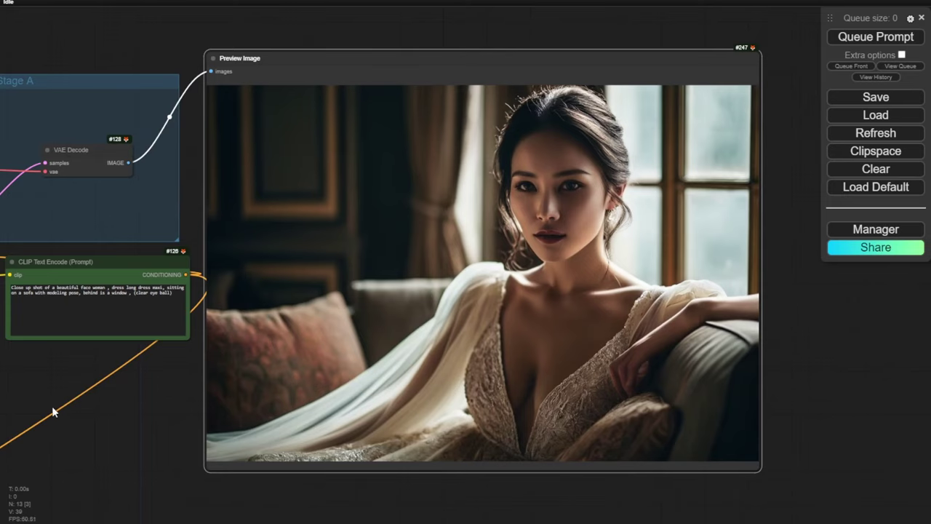
{"action": "left_click", "coordinate": [64, 371]}
{"action": "left_click_drag", "start_coordinate": [48, 363], "coordinate": [109, 356]}
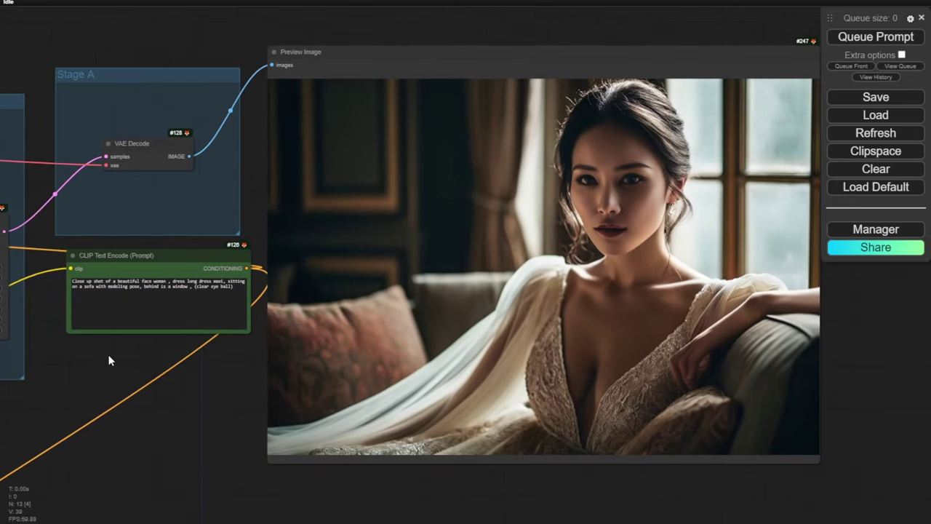
{"action": "scroll", "coordinate": [109, 358], "scroll_direction": "down", "scroll_amount": 2}
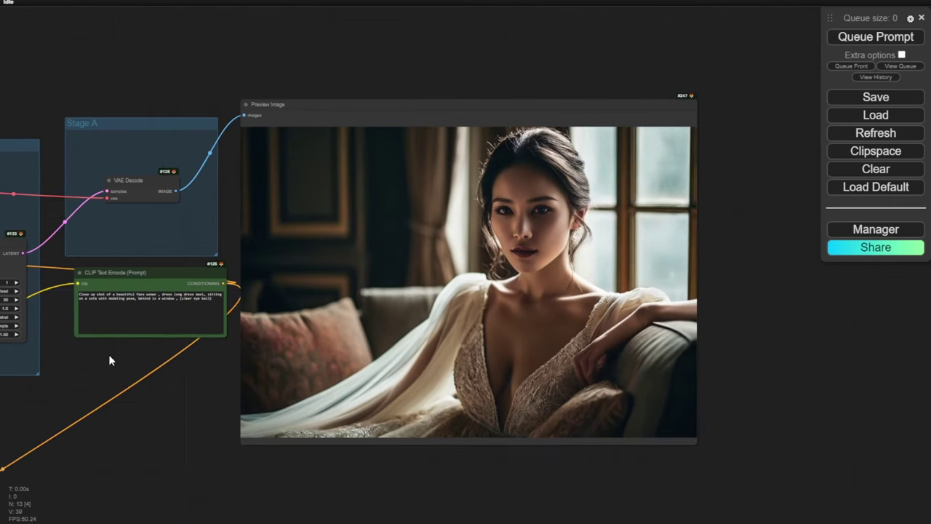
{"action": "left_click_drag", "start_coordinate": [108, 354], "coordinate": [281, 348]}
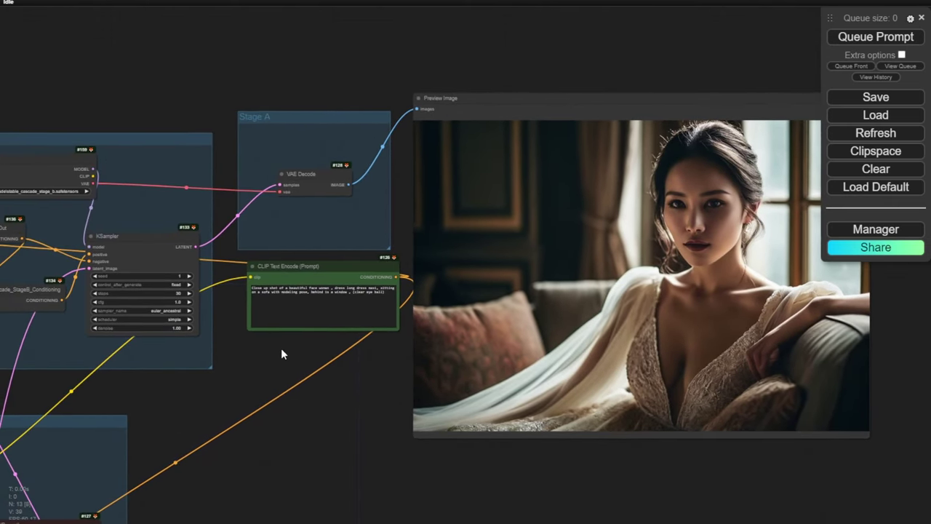
- Add ', sunlight from outside of the window' to the prompt and render it
{"action": "scroll", "coordinate": [289, 343], "scroll_direction": "up", "scroll_amount": 4}
{"action": "type", "text": ", sunlight from outside of the window"}
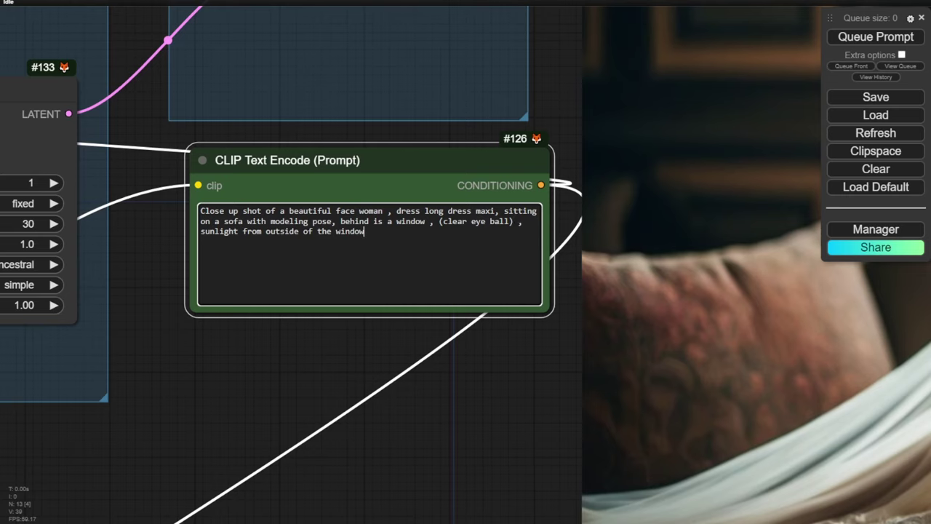
{"action": "left_click", "coordinate": [888, 38]}
{"action": "scroll", "coordinate": [525, 344], "scroll_direction": "down", "scroll_amount": 5}
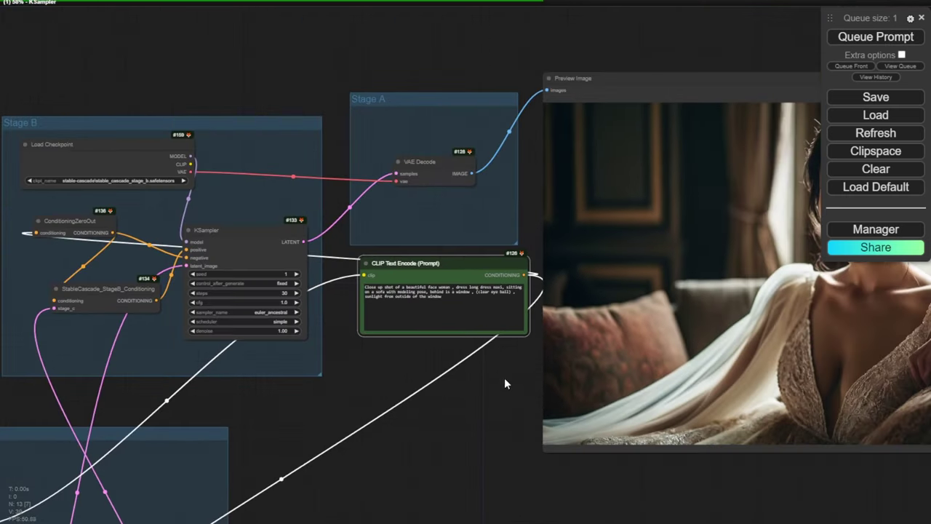
{"action": "left_click_drag", "start_coordinate": [504, 377], "coordinate": [290, 360]}
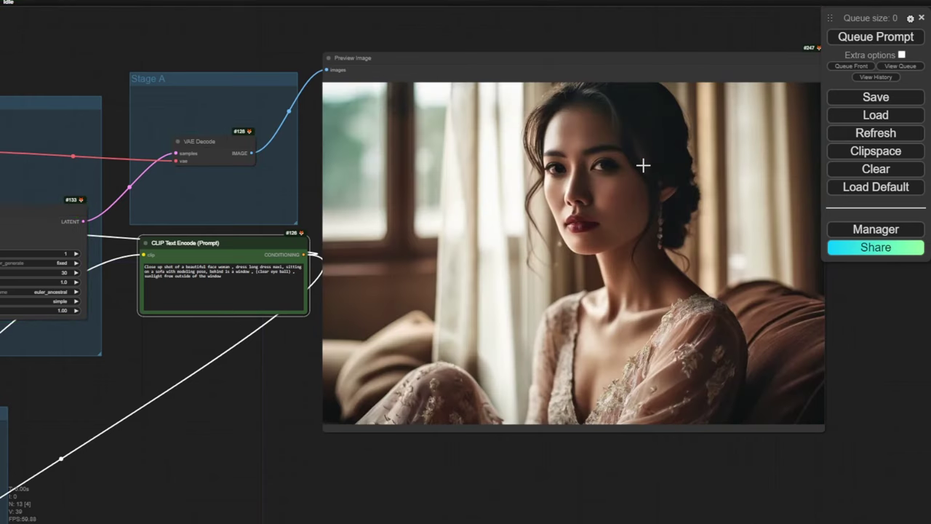
{"action": "scroll", "coordinate": [643, 165], "scroll_direction": "up", "scroll_amount": 3}
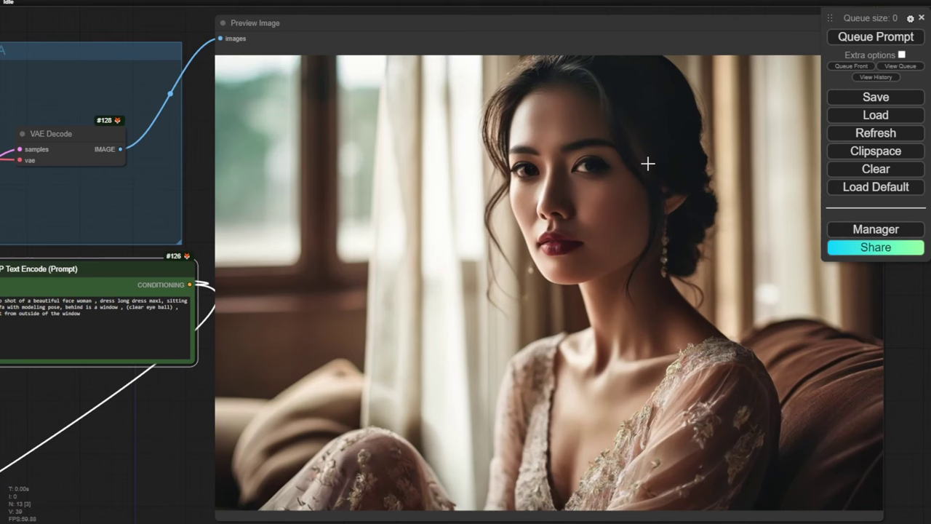
{"action": "scroll", "coordinate": [623, 155], "scroll_direction": "down", "scroll_amount": 3}
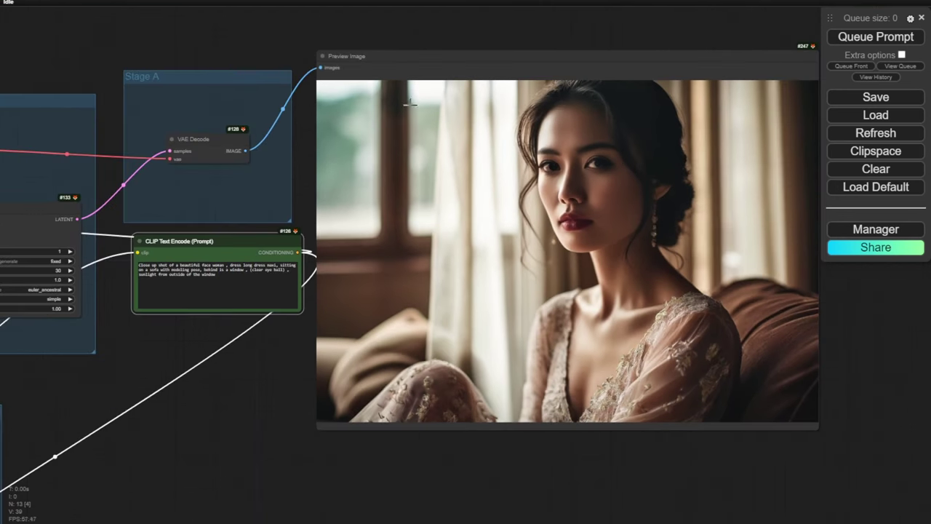
- Generate another portrait from the same sunlight prompt
{"action": "right_click", "coordinate": [553, 240]}
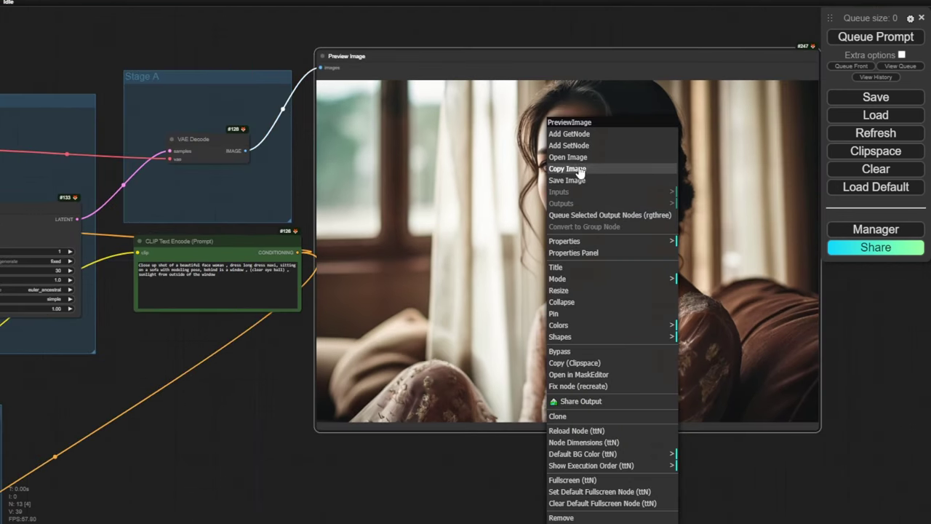
{"action": "left_click", "coordinate": [578, 179]}
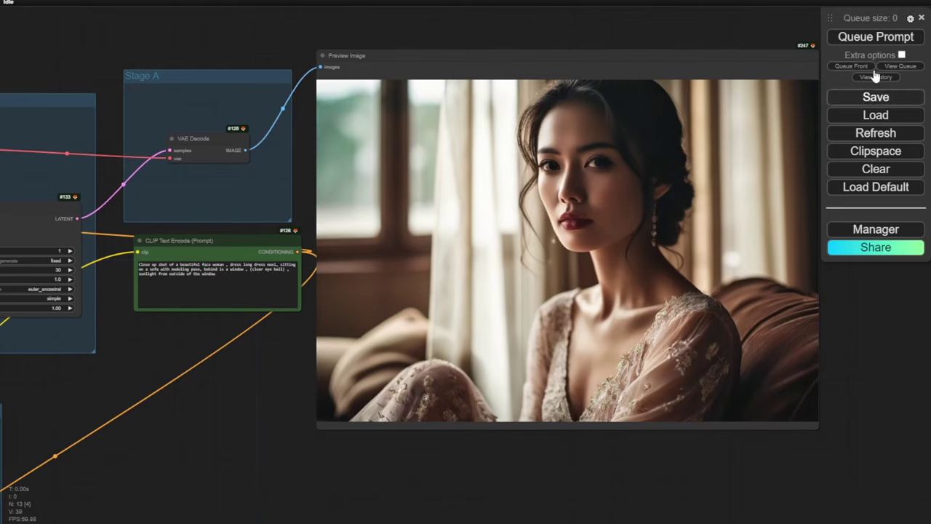
{"action": "left_click", "coordinate": [905, 36]}
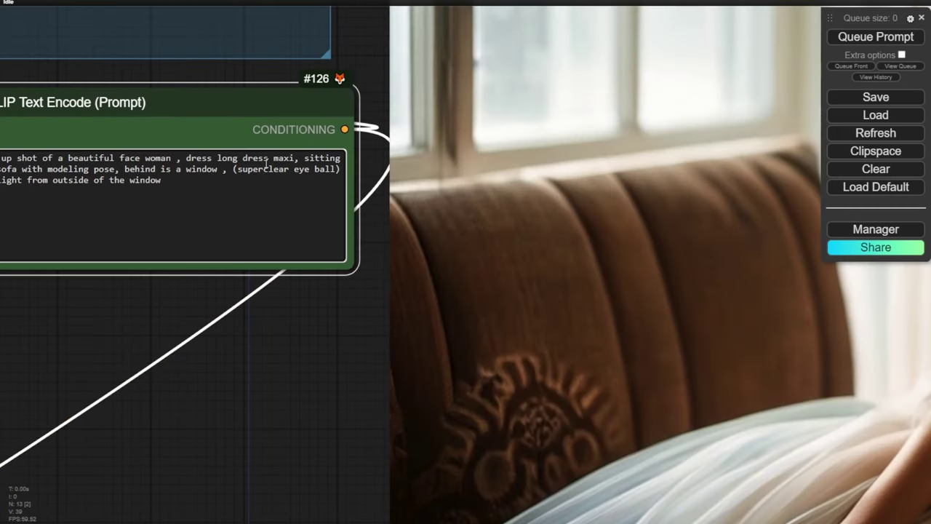
- Change the eye phrase to '(ultra prefect eye ball)' and inspect the resulting pale-gown render
{"action": "key", "text": "BackSpace"}
{"action": "key", "text": "BackSpace"}
{"action": "key", "text": "BackSpace"}
{"action": "key", "text": "BackSpace"}
{"action": "key", "text": "BackSpace"}
{"action": "type", "text": "u"}
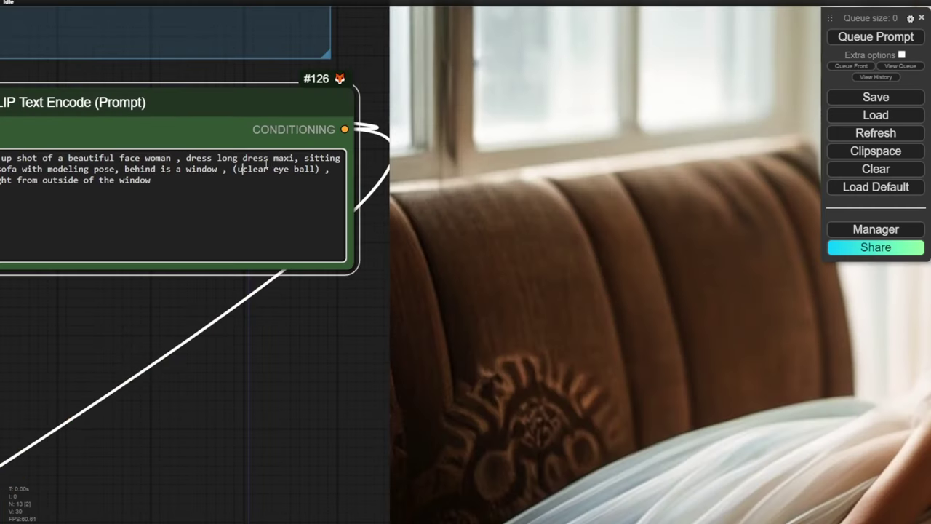
{"action": "type", "text": "ltra prefect eye"}
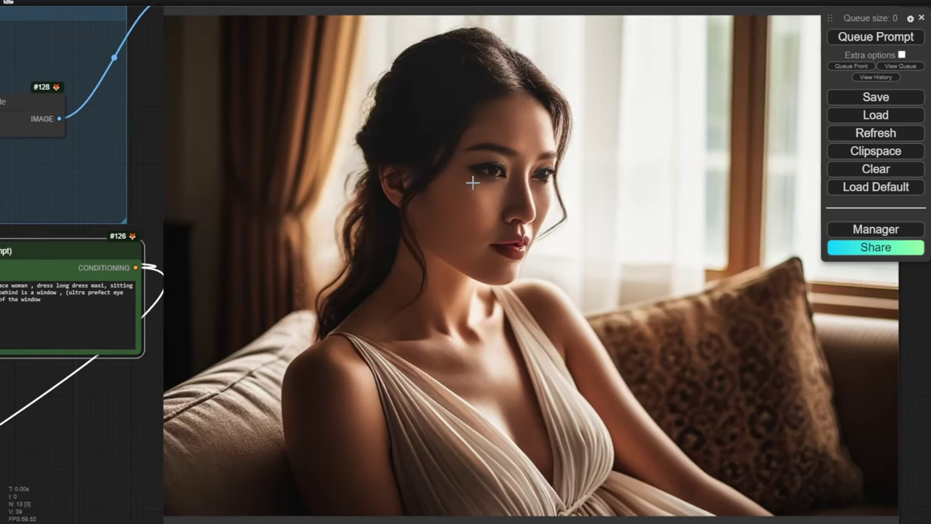
{"action": "scroll", "coordinate": [521, 183], "scroll_direction": "up", "scroll_amount": 2}
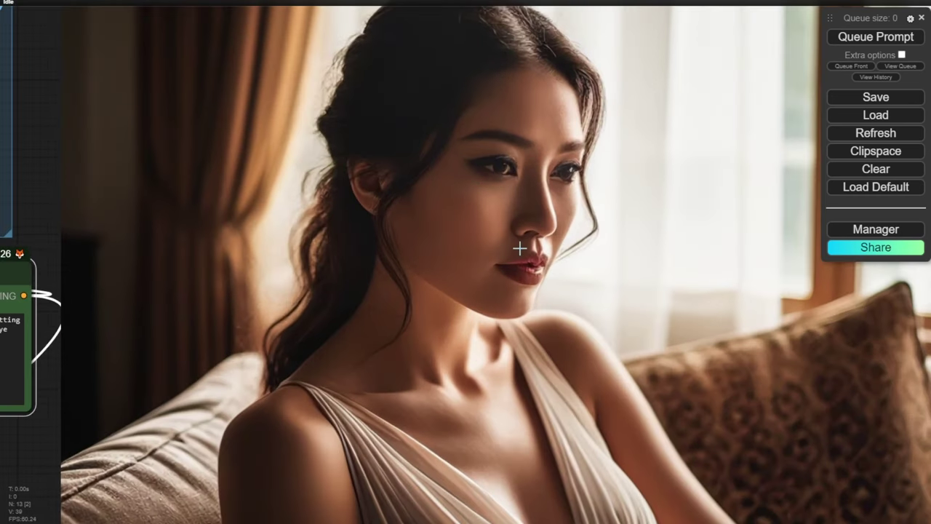
{"action": "scroll", "coordinate": [519, 248], "scroll_direction": "up", "scroll_amount": 2}
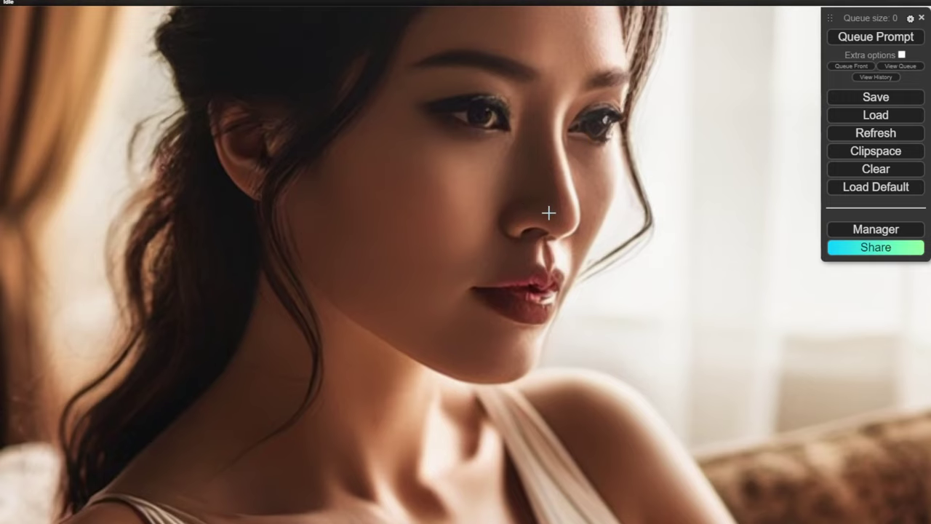
{"action": "scroll", "coordinate": [549, 219], "scroll_direction": "down", "scroll_amount": 2}
{"action": "scroll", "coordinate": [551, 229], "scroll_direction": "down", "scroll_amount": 2}
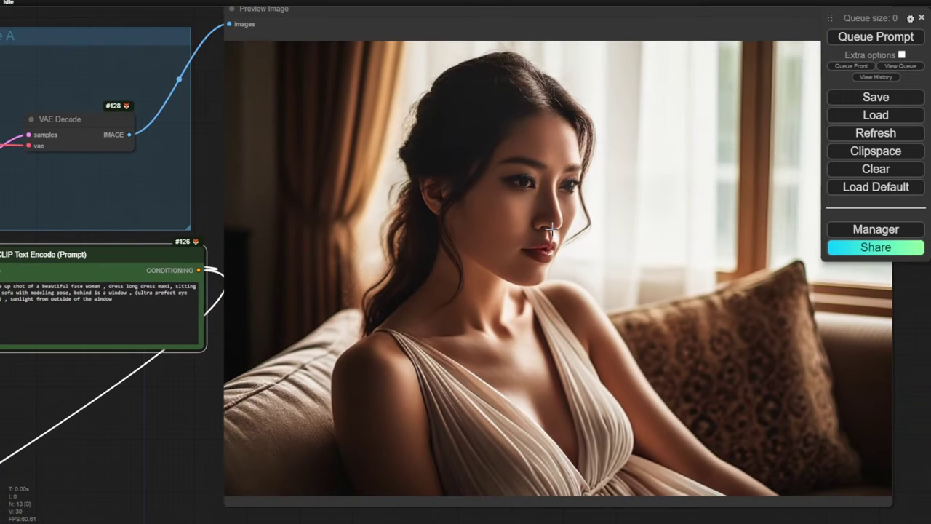
{"action": "scroll", "coordinate": [551, 229], "scroll_direction": "down", "scroll_amount": 1}
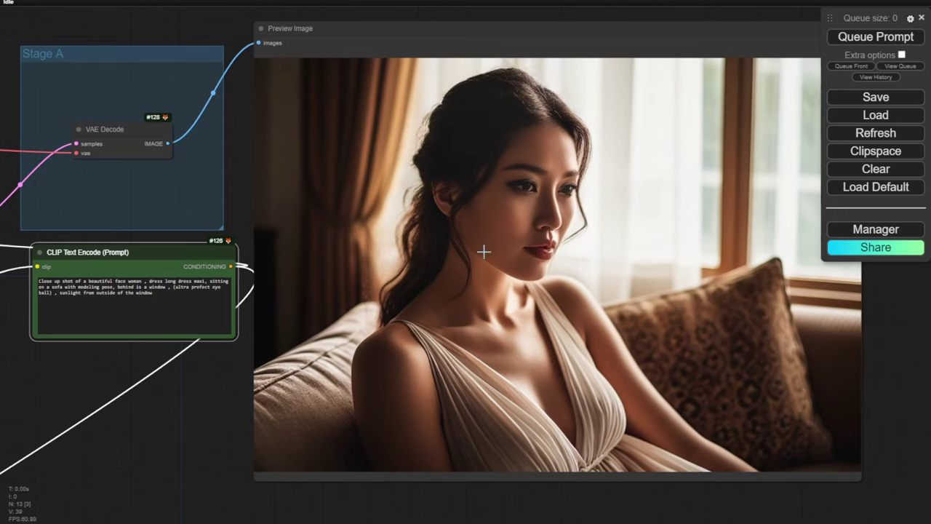
{"action": "left_click_drag", "start_coordinate": [180, 381], "coordinate": [260, 363]}
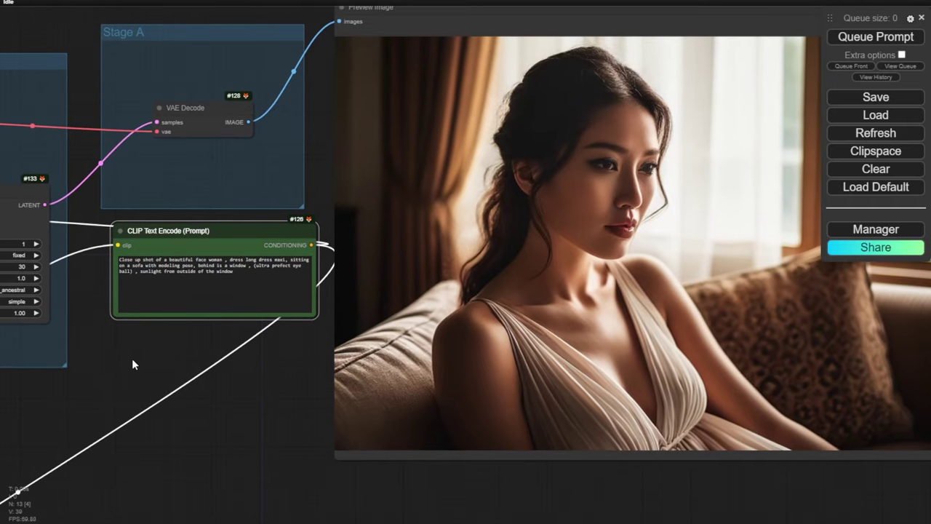
{"action": "scroll", "coordinate": [133, 360], "scroll_direction": "up", "scroll_amount": 5}
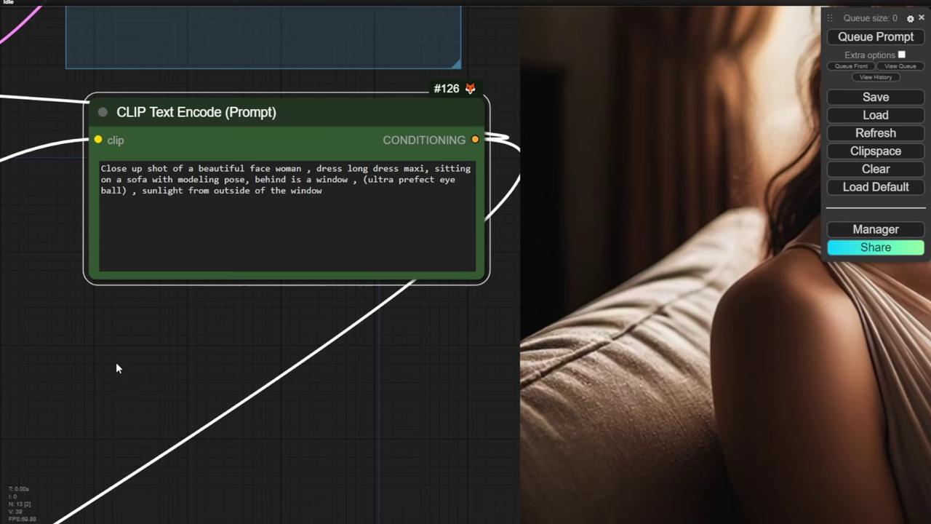
- Append '32K, UHD, photo realistic' to the end of the positive prompt
{"action": "scroll", "coordinate": [120, 347], "scroll_direction": "down", "scroll_amount": 1}
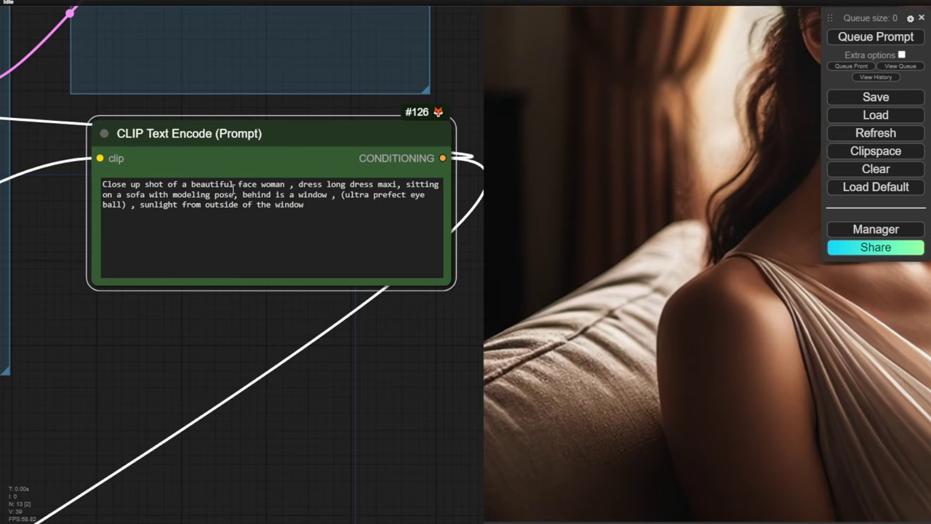
{"action": "left_click", "coordinate": [319, 208]}
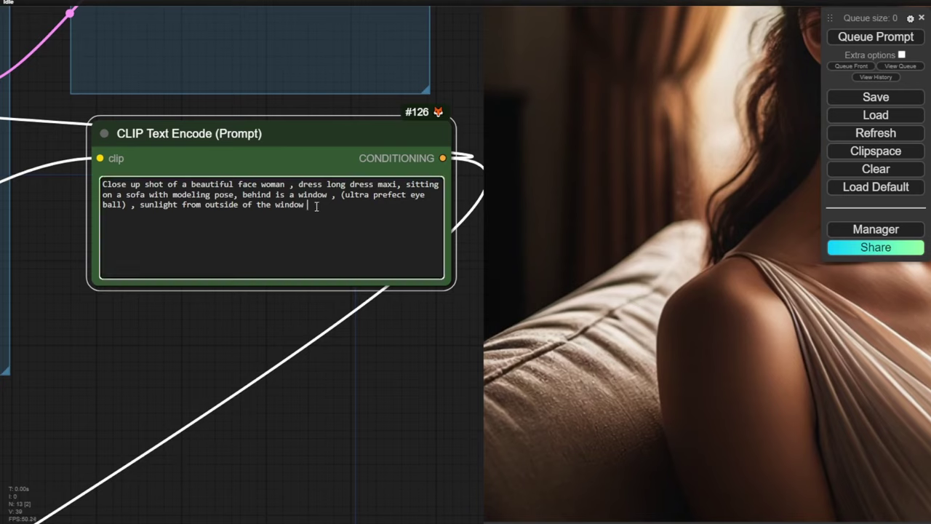
{"action": "type", "text": "32K, UHD, real"}
{"action": "left_click", "coordinate": [365, 204]}
- Finish the extended prompt with 'photo' and queue a new warmly lit render
{"action": "type", "text": "photo"}
{"action": "left_click", "coordinate": [882, 37]}
{"action": "scroll", "coordinate": [327, 248], "scroll_direction": "down", "scroll_amount": 8}
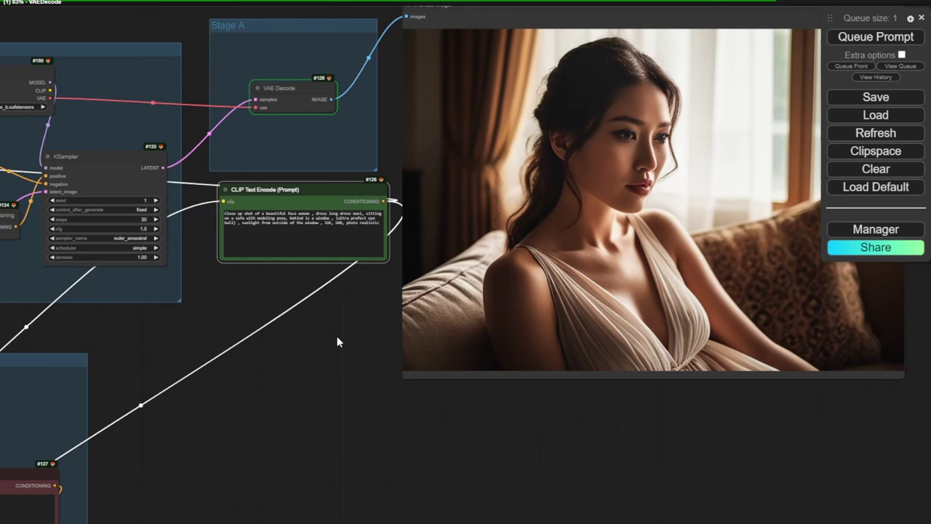
- Inspect the new Preview Image, then position the CLIP Text Encode node over it
{"action": "left_click_drag", "start_coordinate": [337, 342], "coordinate": [257, 356]}
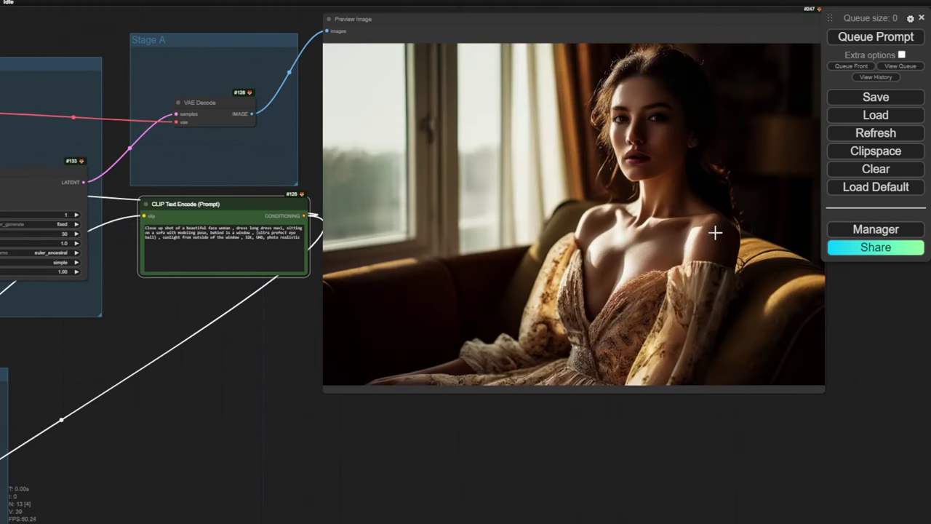
{"action": "scroll", "coordinate": [698, 170], "scroll_direction": "up", "scroll_amount": 3}
{"action": "scroll", "coordinate": [698, 171], "scroll_direction": "up", "scroll_amount": 4}
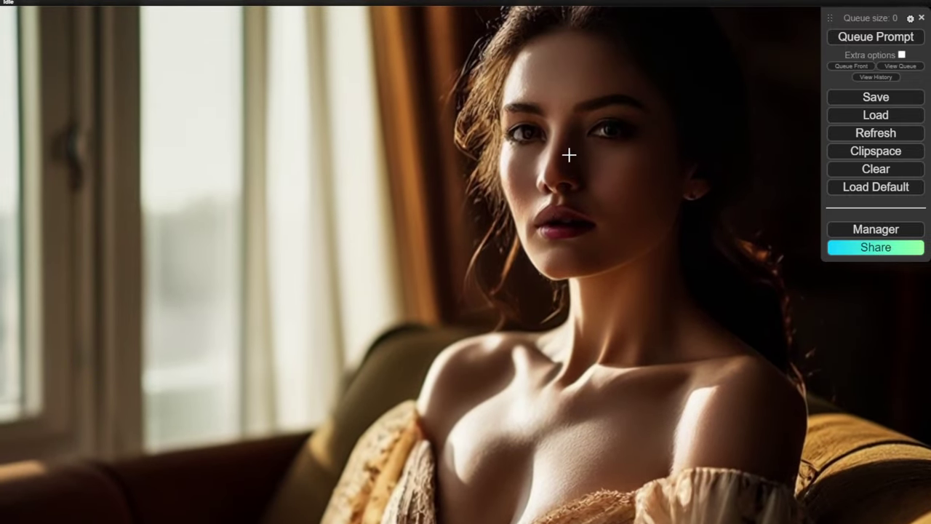
{"action": "scroll", "coordinate": [564, 219], "scroll_direction": "down", "scroll_amount": 5}
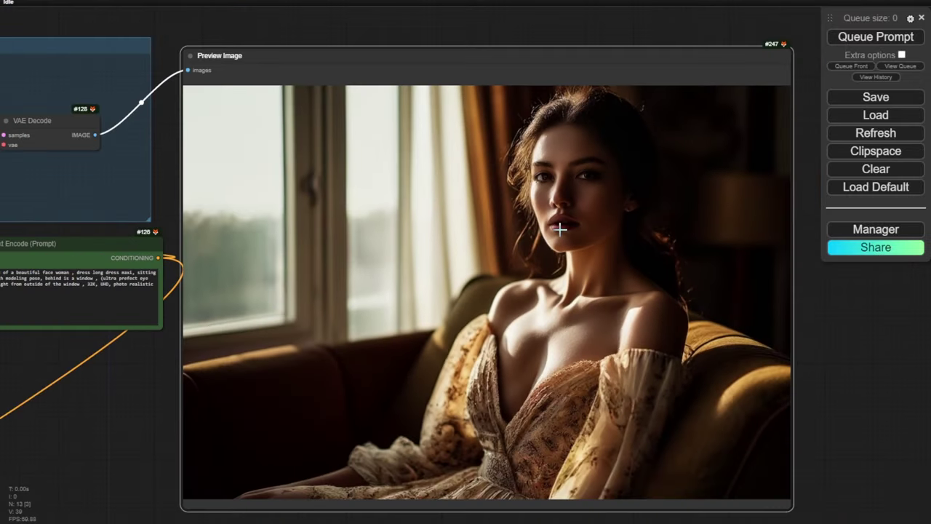
{"action": "scroll", "coordinate": [561, 229], "scroll_direction": "down", "scroll_amount": 2}
{"action": "left_click_drag", "start_coordinate": [125, 239], "coordinate": [239, 167]}
{"action": "scroll", "coordinate": [147, 260], "scroll_direction": "up", "scroll_amount": 3}
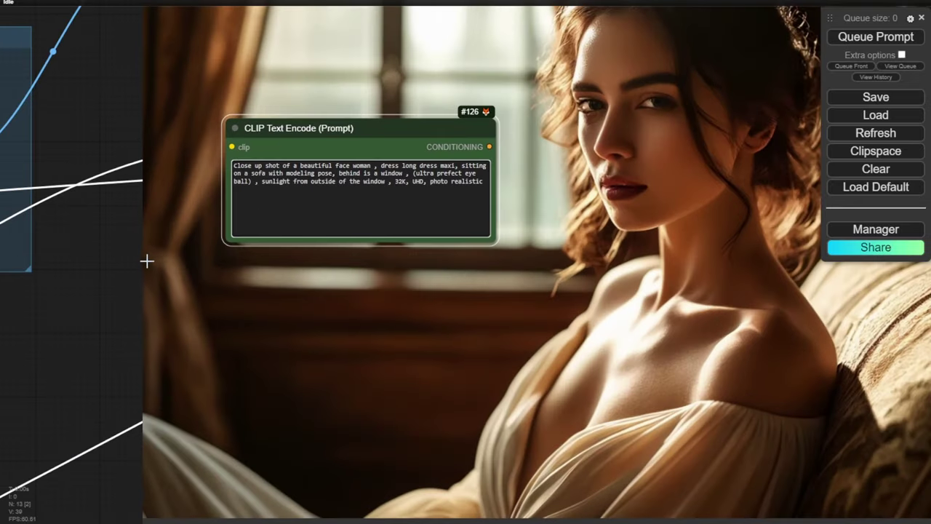
{"action": "scroll", "coordinate": [147, 260], "scroll_direction": "up", "scroll_amount": 5}
- Shift the CLIP Text Encode node down-left and zoom out until the full sunlit portrait shows
{"action": "left_click_drag", "start_coordinate": [564, 125], "coordinate": [348, 136]}
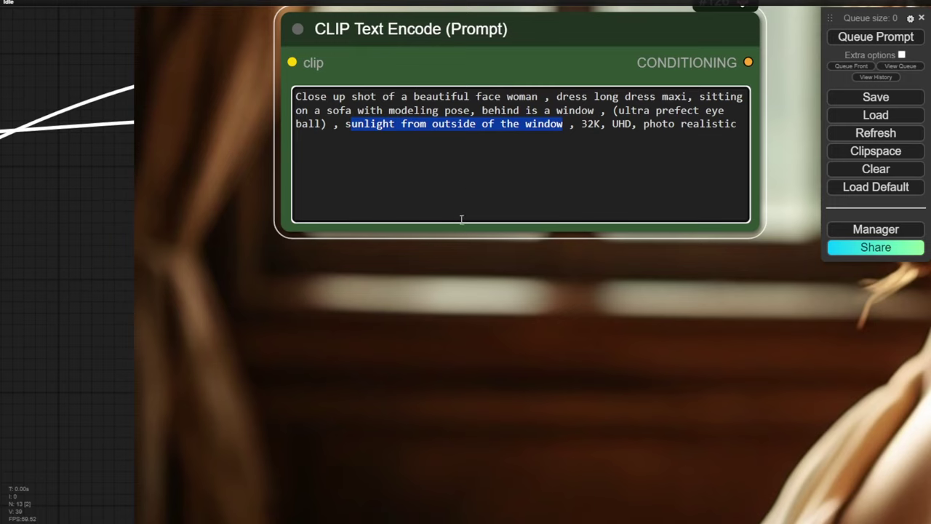
{"action": "scroll", "coordinate": [166, 257], "scroll_direction": "down", "scroll_amount": 3}
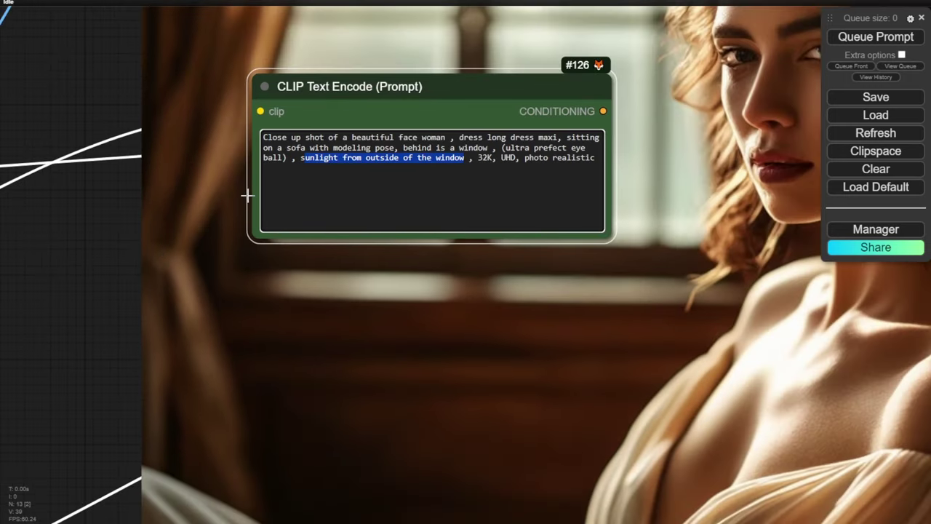
{"action": "left_click_drag", "start_coordinate": [246, 193], "coordinate": [214, 222]}
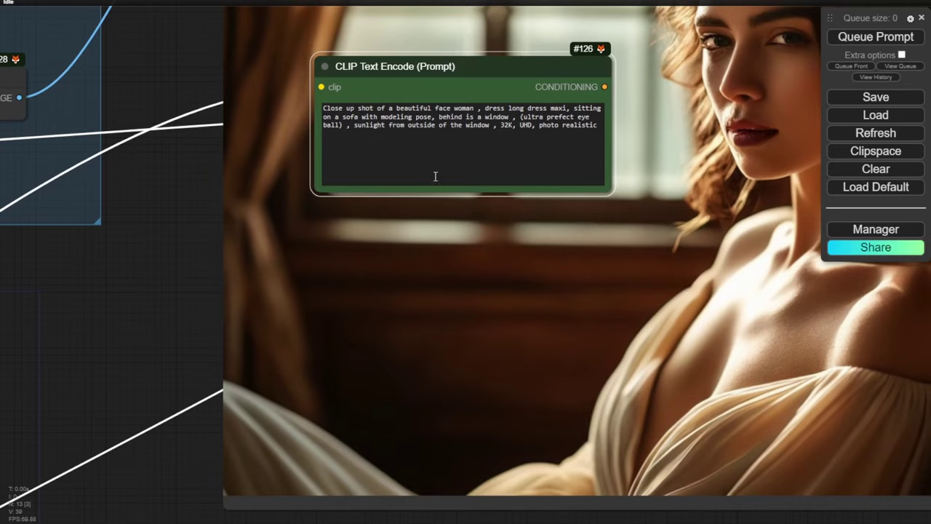
{"action": "left_click_drag", "start_coordinate": [461, 67], "coordinate": [104, 271]}
{"action": "left_click_drag", "start_coordinate": [143, 211], "coordinate": [344, 92]}
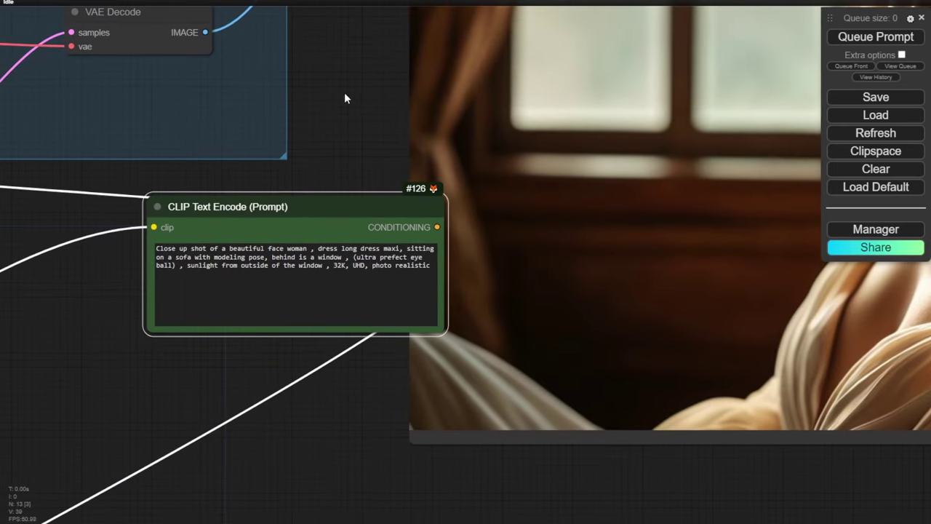
{"action": "left_click_drag", "start_coordinate": [304, 206], "coordinate": [215, 213]}
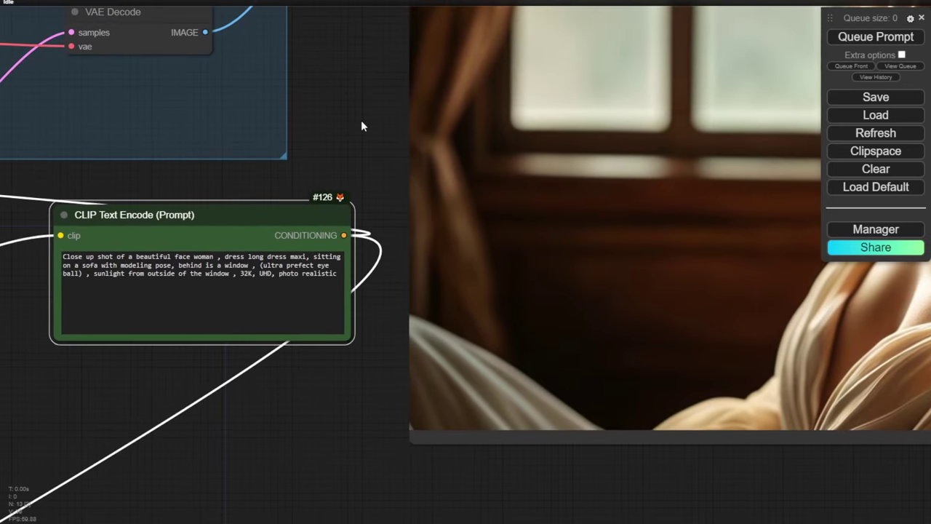
{"action": "scroll", "coordinate": [362, 126], "scroll_direction": "down", "scroll_amount": 3}
{"action": "left_click_drag", "start_coordinate": [362, 131], "coordinate": [124, 235]}
{"action": "scroll", "coordinate": [127, 240], "scroll_direction": "down", "scroll_amount": 2}
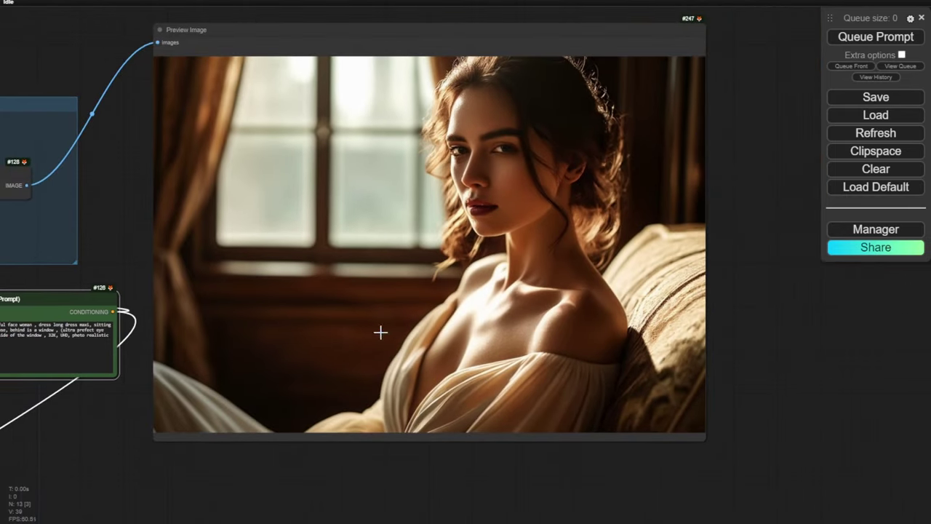
- Queue another render, yielding the woman in a cream pleated gown by the window
{"action": "right_click", "coordinate": [530, 131]}
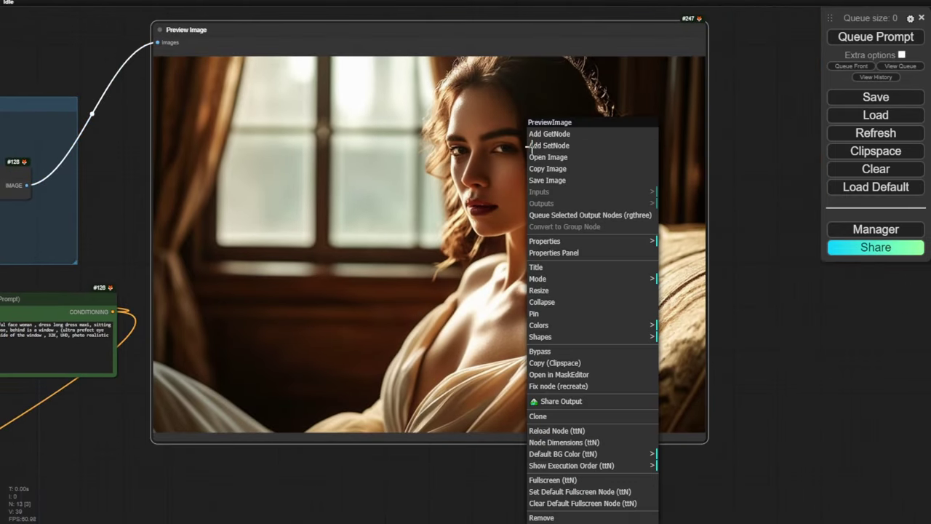
{"action": "left_click", "coordinate": [582, 179]}
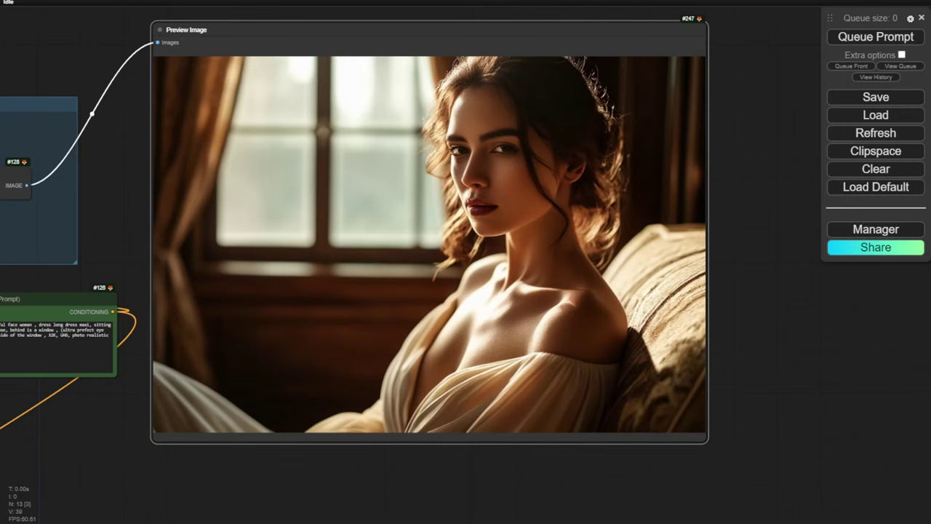
{"action": "left_click", "coordinate": [876, 36]}
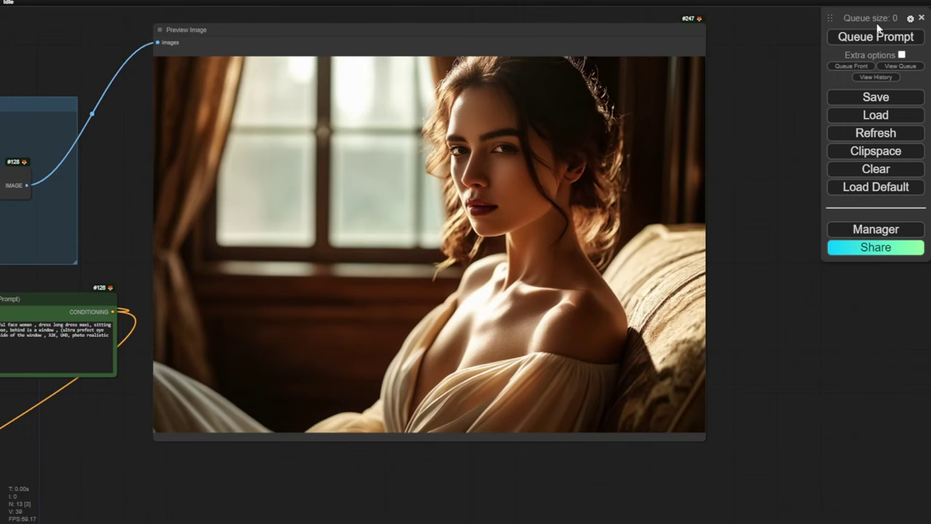
{"action": "scroll", "coordinate": [686, 232], "scroll_direction": "down", "scroll_amount": 1}
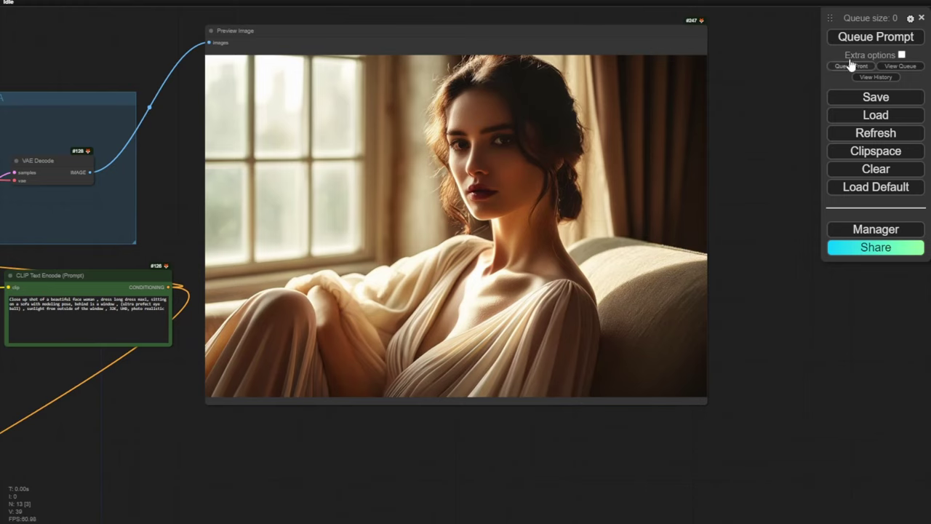
{"action": "scroll", "coordinate": [152, 379], "scroll_direction": "up", "scroll_amount": 7}
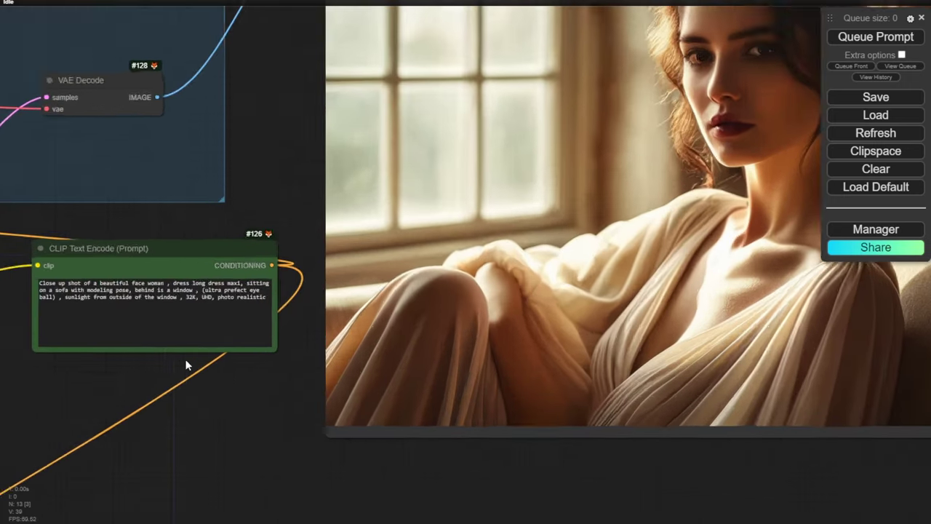
{"action": "scroll", "coordinate": [248, 352], "scroll_direction": "up", "scroll_amount": 3}
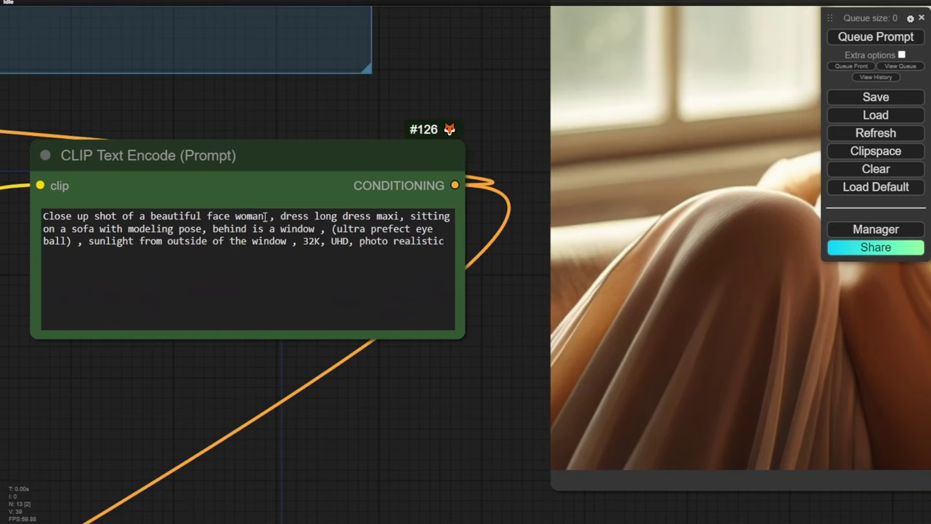
- Insert ', woman not too skinny' after 'woman' in the prompt and queue a render
{"action": "left_click", "coordinate": [264, 216]}
{"action": "type", "text": ", woman "}
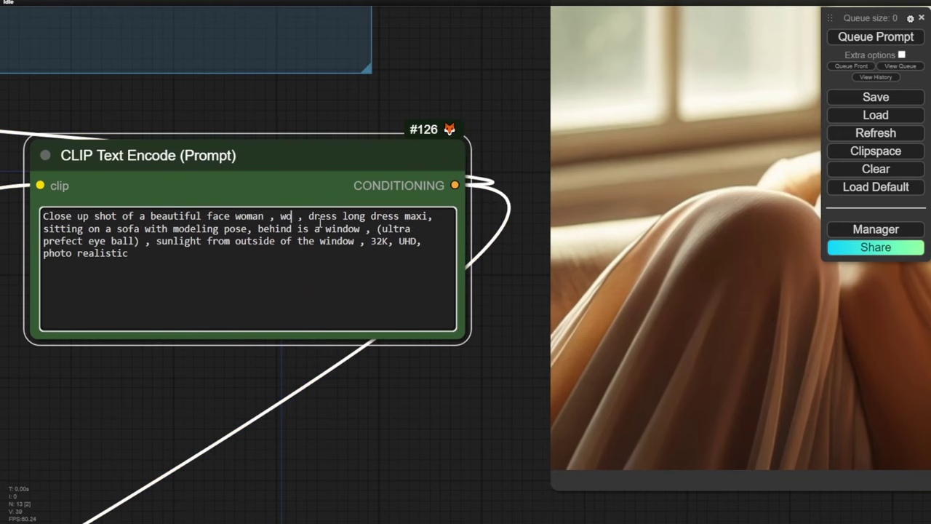
{"action": "type", "text": "not too s"}
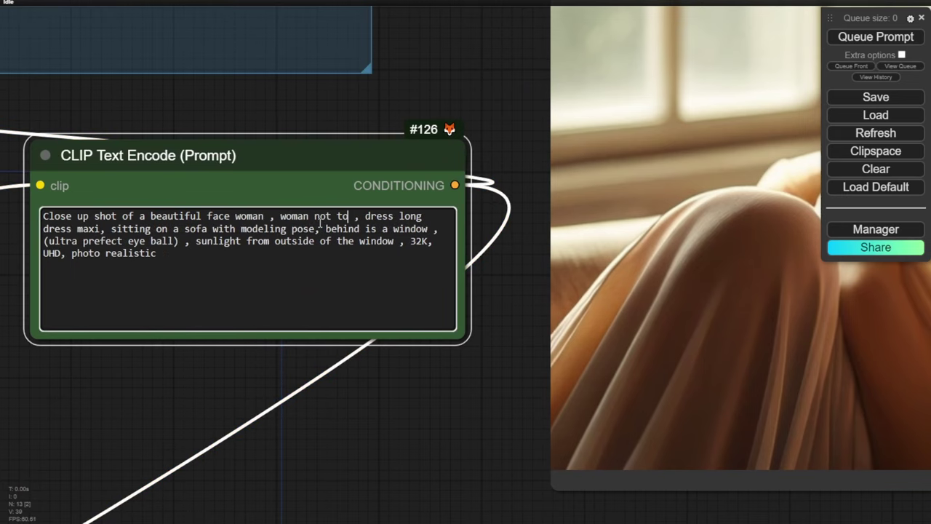
{"action": "type", "text": "kinny"}
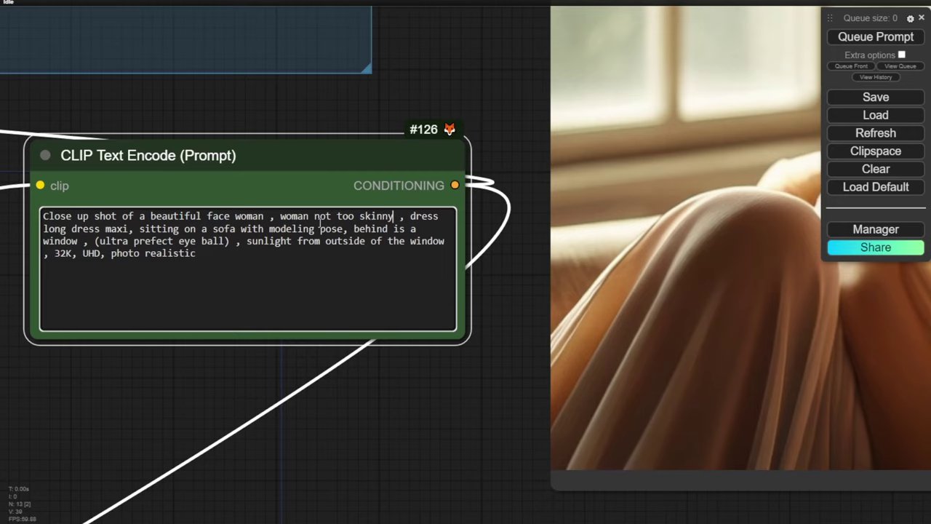
{"action": "left_click", "coordinate": [862, 38]}
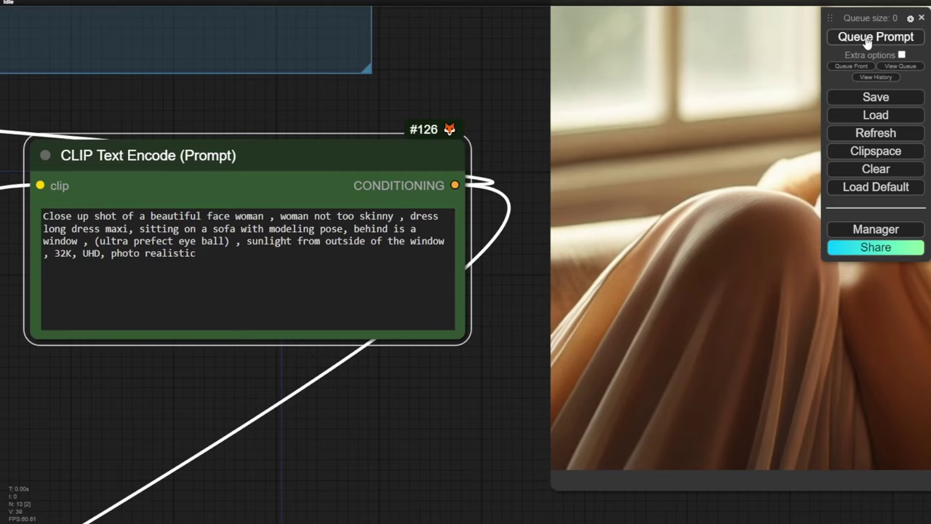
{"action": "scroll", "coordinate": [480, 195], "scroll_direction": "down", "scroll_amount": 4}
- Pan and zoom out to view the finished portrait of the woman in a sheer embroidered gown
{"action": "left_click_drag", "start_coordinate": [489, 132], "coordinate": [241, 234]}
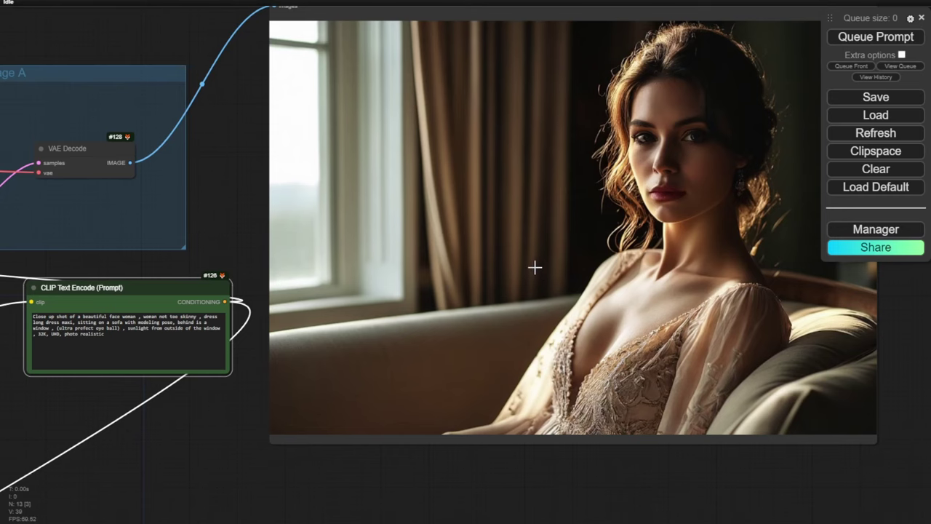
{"action": "scroll", "coordinate": [535, 268], "scroll_direction": "down", "scroll_amount": 3}
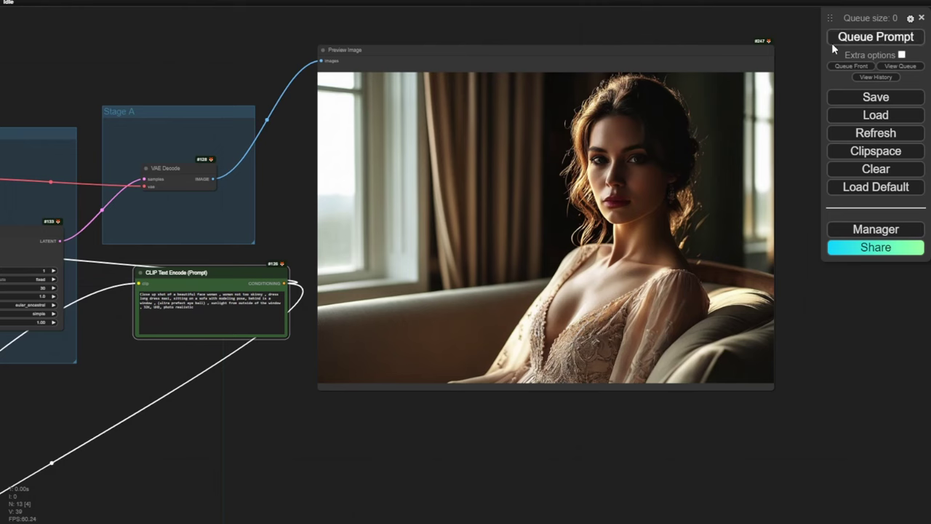
{"action": "right_click", "coordinate": [376, 121]}
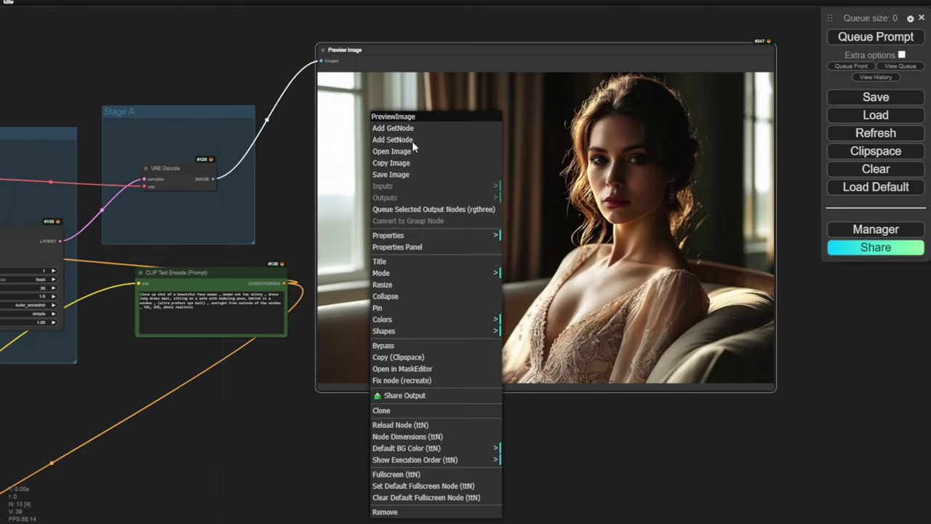
{"action": "left_click", "coordinate": [392, 173]}
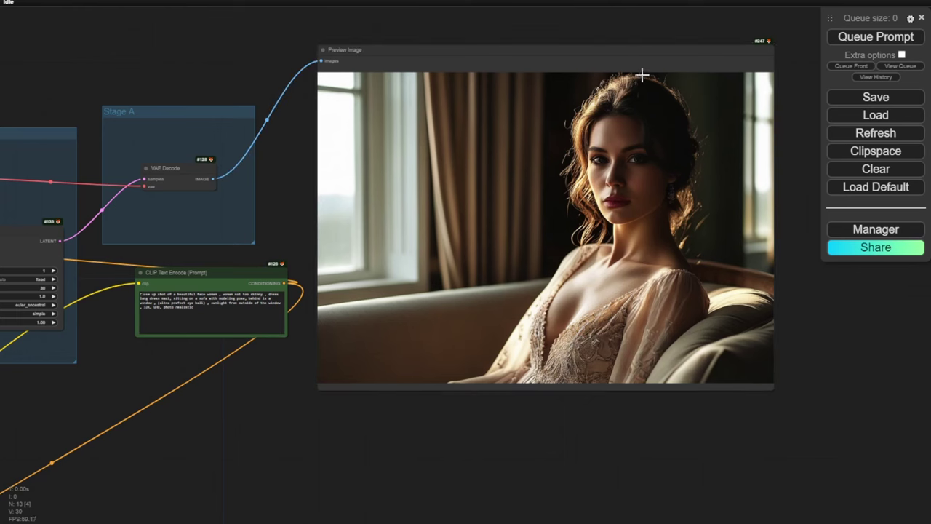
{"action": "scroll", "coordinate": [579, 138], "scroll_direction": "up", "scroll_amount": 4}
{"action": "scroll", "coordinate": [554, 78], "scroll_direction": "up", "scroll_amount": 3}
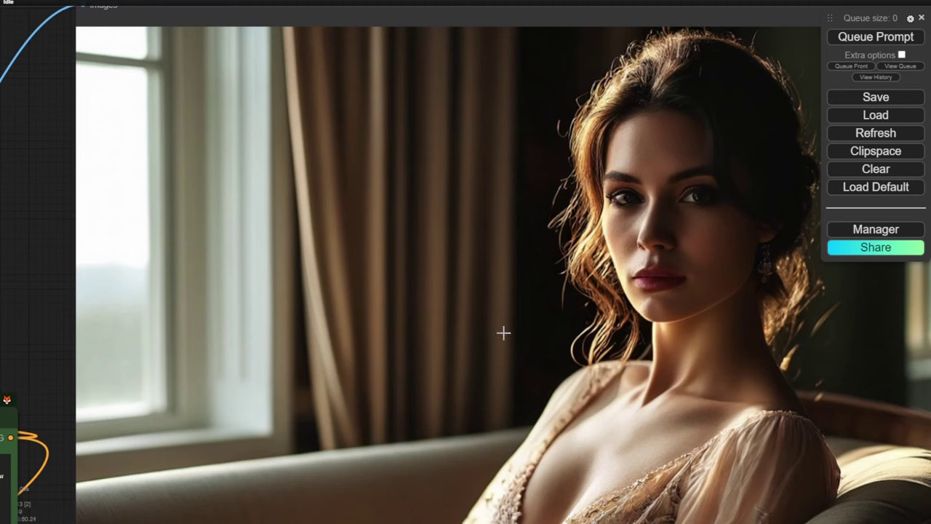
{"action": "scroll", "coordinate": [393, 361], "scroll_direction": "down", "scroll_amount": 3}
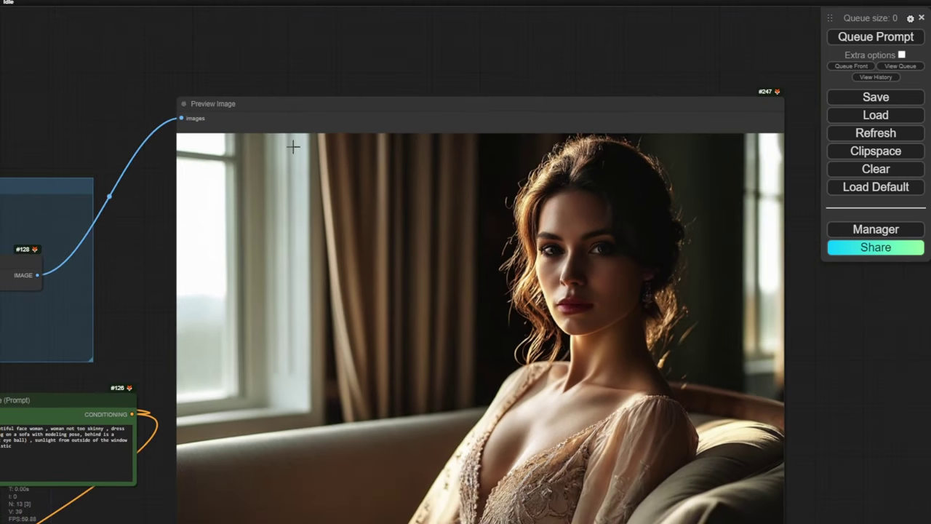
{"action": "left_click_drag", "start_coordinate": [251, 76], "coordinate": [275, 8]}
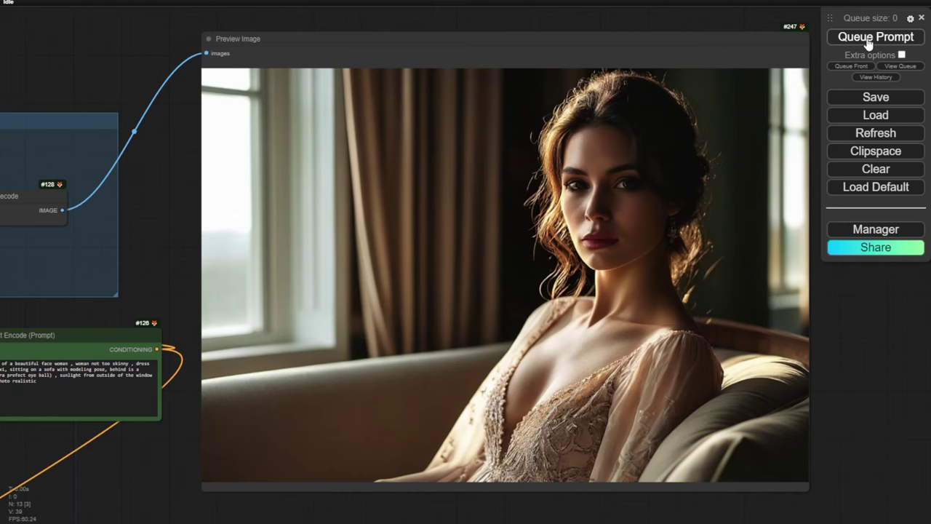
{"action": "left_click_drag", "start_coordinate": [177, 460], "coordinate": [451, 241]}
- Place the green positive prompt node in the Stage C group above the red negative node
{"action": "scroll", "coordinate": [480, 318], "scroll_direction": "down", "scroll_amount": 8}
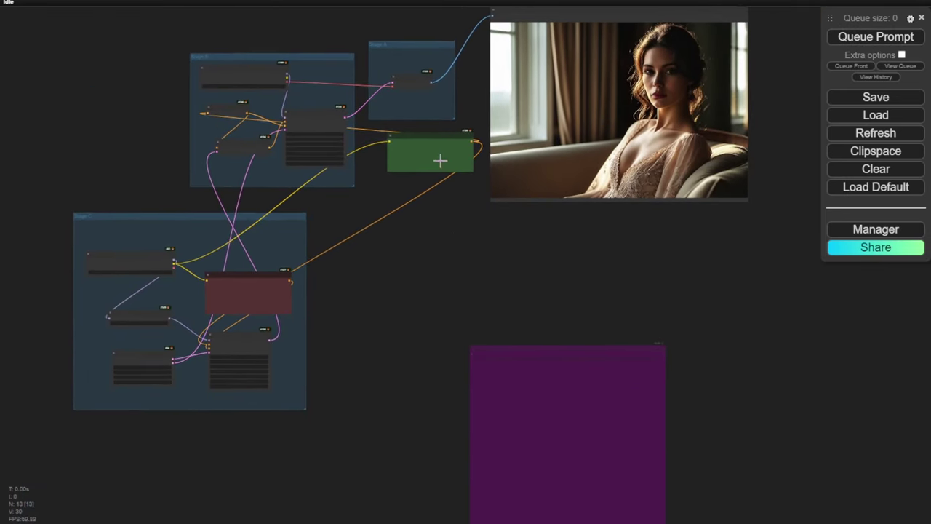
{"action": "left_click_drag", "start_coordinate": [440, 143], "coordinate": [257, 228]}
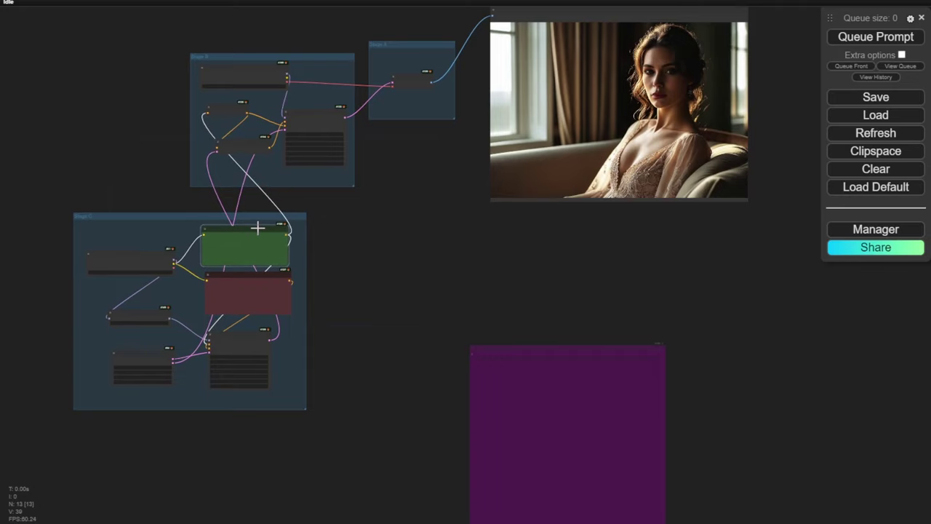
{"action": "scroll", "coordinate": [339, 283], "scroll_direction": "up", "scroll_amount": 3}
{"action": "scroll", "coordinate": [339, 284], "scroll_direction": "down", "scroll_amount": 2}
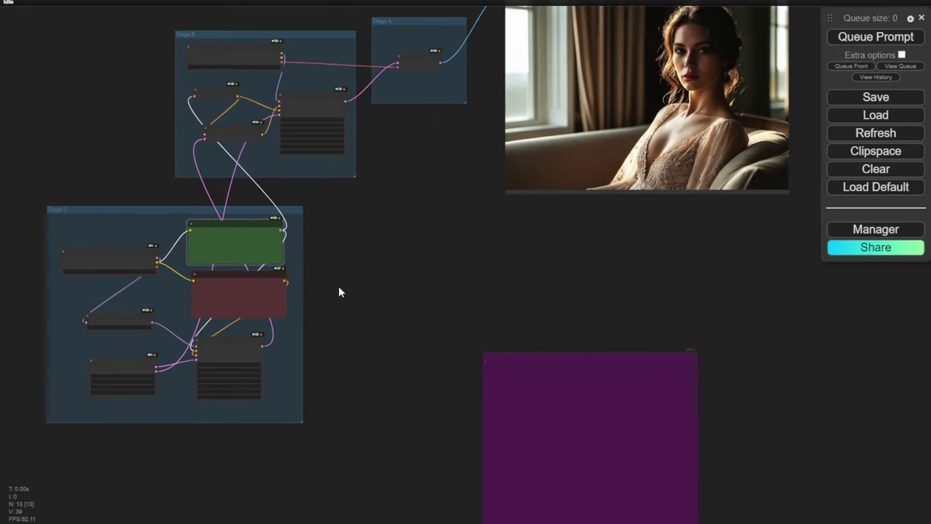
{"action": "scroll", "coordinate": [338, 286], "scroll_direction": "down", "scroll_amount": 2}
{"action": "left_click_drag", "start_coordinate": [339, 291], "coordinate": [332, 314]}
{"action": "scroll", "coordinate": [337, 311], "scroll_direction": "up", "scroll_amount": 2}
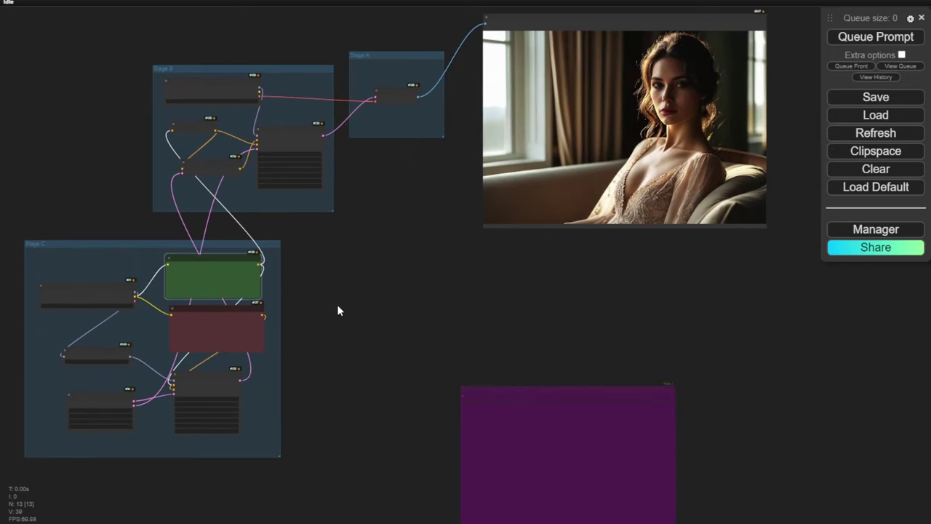